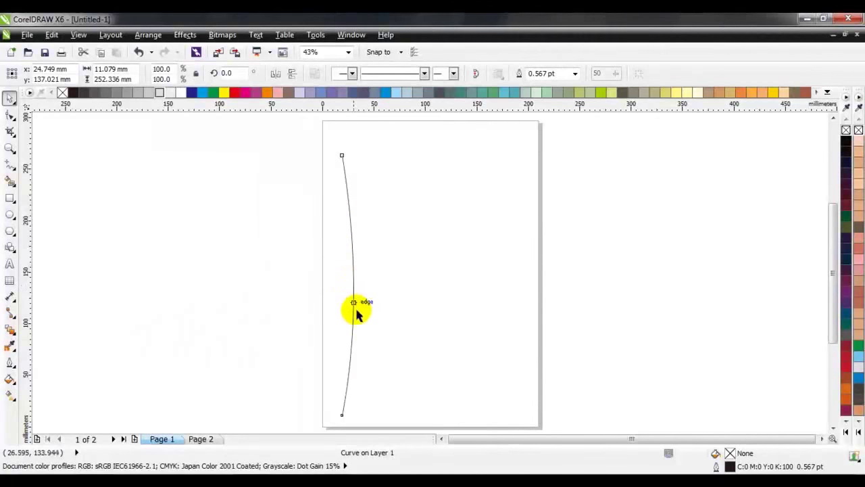
Duplicate the long side curve to the opposite side of the page and mirror the copy horizontally
left_click(355, 302)
left_click(413, 312)
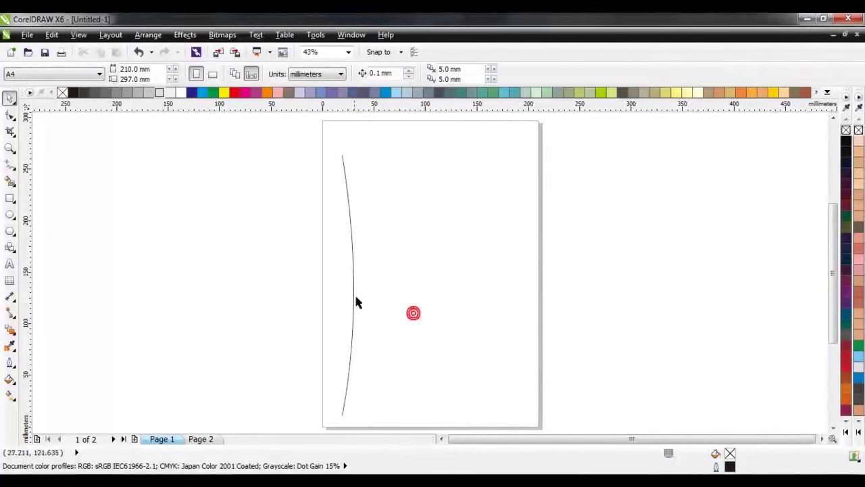
left_click(352, 292)
left_click_drag(348, 284, 495, 281)
left_click(276, 73)
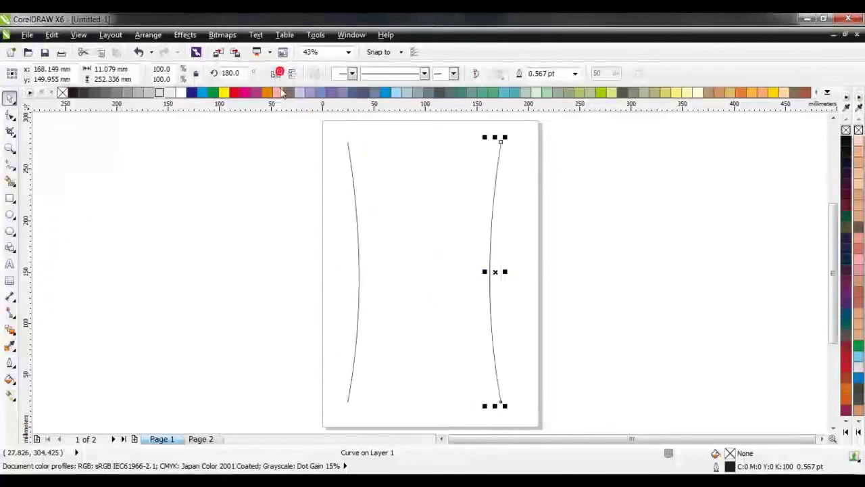
left_click(551, 317)
Draw a straight freehand line about 149 mm long joining the upper ends of the two side curves
left_click(10, 165)
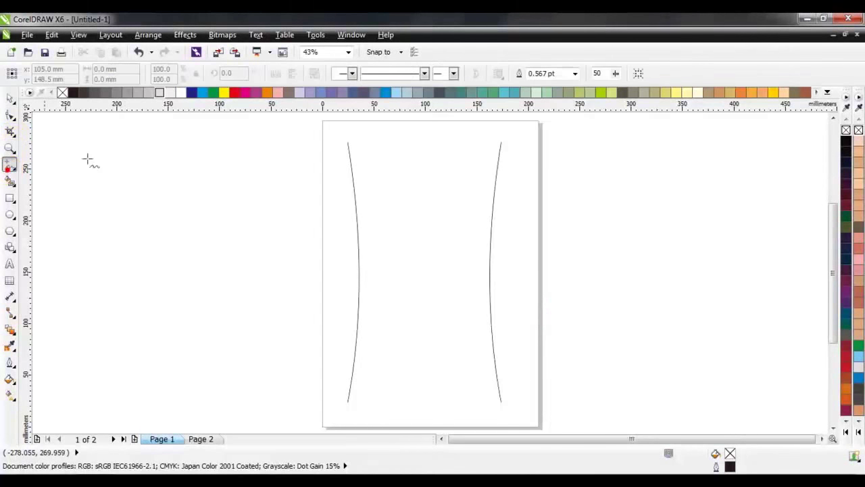
left_click(347, 142)
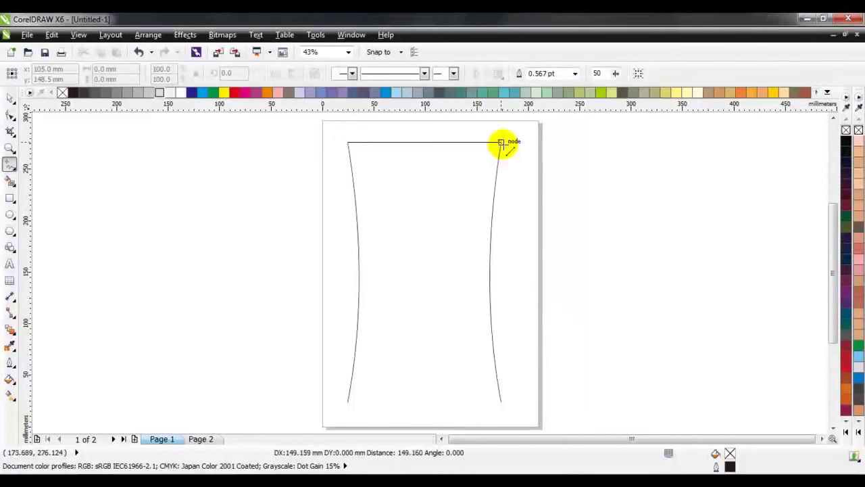
left_click(501, 142)
Convert the upper line to a curve and bend its middle upward into an arc about 8 mm high
left_click(10, 100)
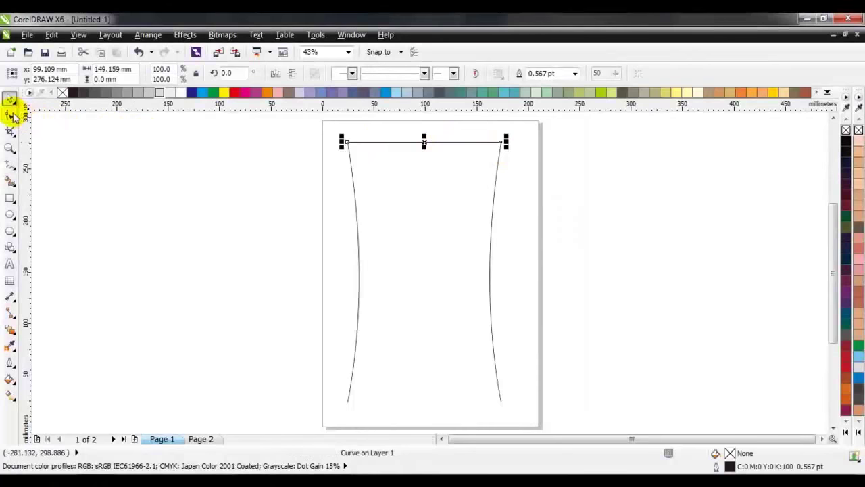
left_click(10, 114)
right_click(423, 143)
left_click(463, 194)
left_click_drag(426, 144, 426, 136)
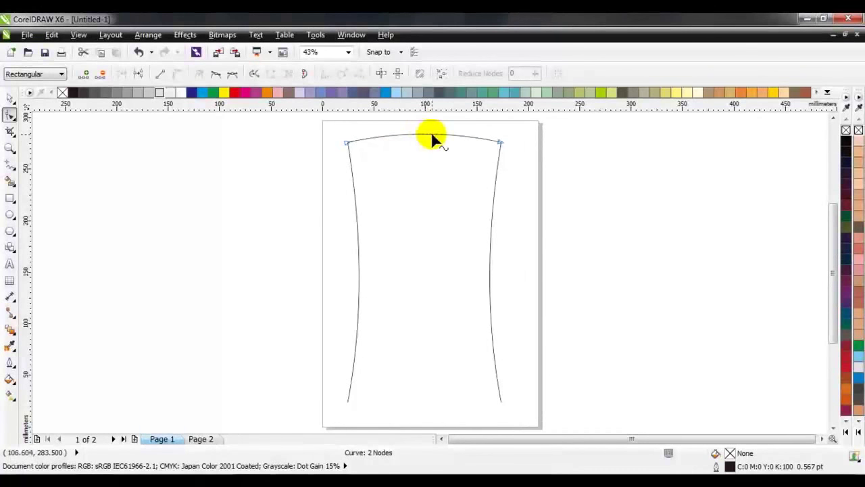
Duplicate the upper arc about 7 mm below itself and add two closely spaced copies further down the outline
scroll(426, 142, "up", 2)
key("space")
left_click_drag(427, 140, 427, 162)
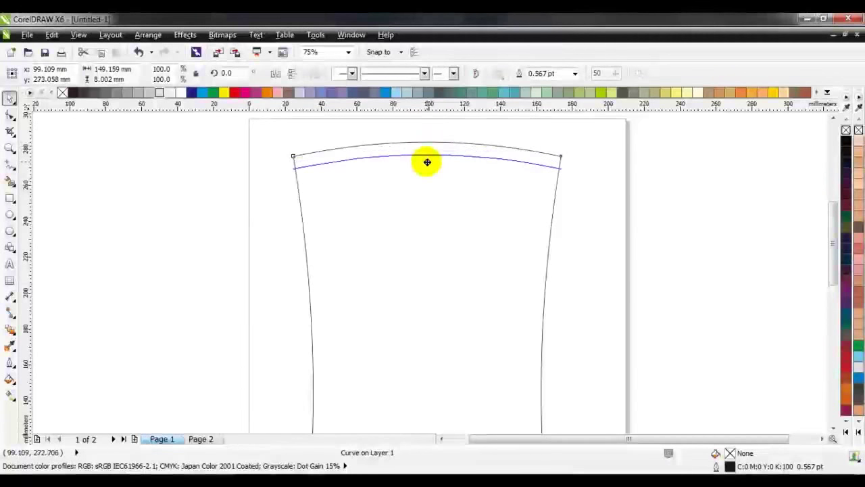
left_click(425, 157)
left_click_drag(427, 162, 428, 252)
Nudge the lowest arc copy up by 1.2 mm, closer to the arc just above it
scroll(429, 253, "up", 4)
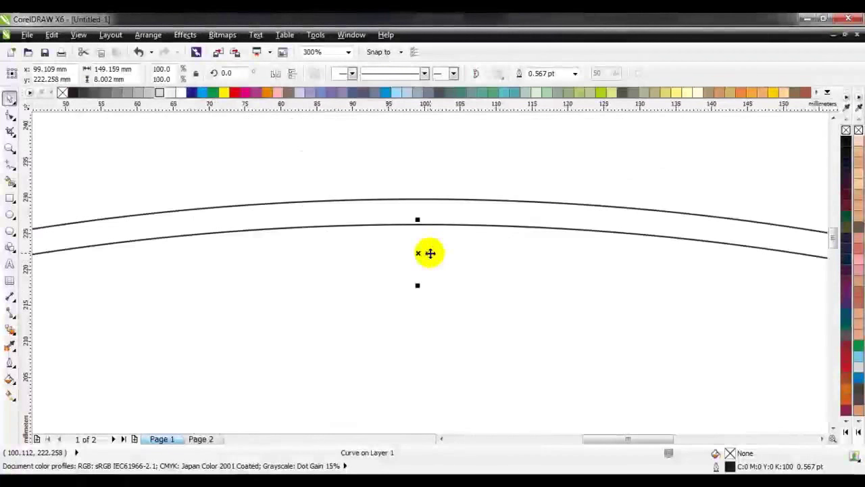
key("Up")
key("Up")
key("Up")
key("Up")
key("Up")
key("Up")
key("Up")
key("Up")
key("Up")
key("Up")
key("Up")
key("Up")
scroll(431, 256, "down", 5)
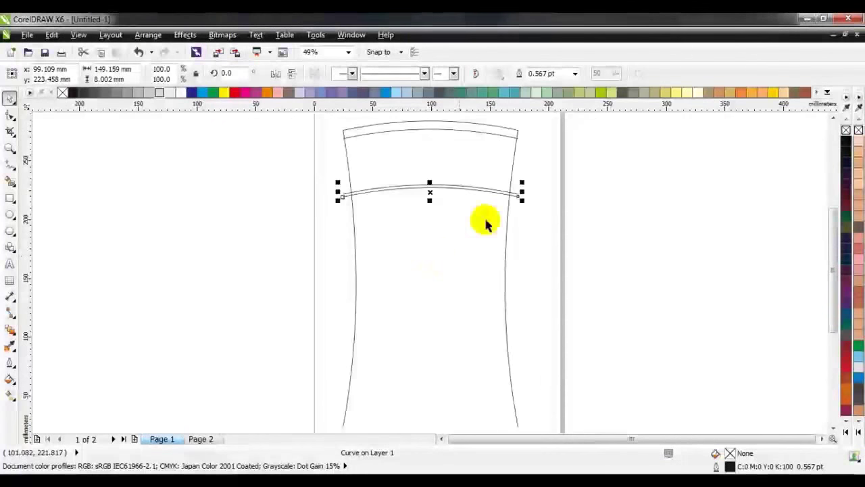
left_click(555, 237)
Draw short inward diagonal lines, the first about 10.7 mm wide and high, from the lower ends of both side curves
key("z")
mouse_move(306, 371)
left_mouse_down()
mouse_move(554, 425)
mouse_move(559, 409)
left_mouse_up()
key("space")
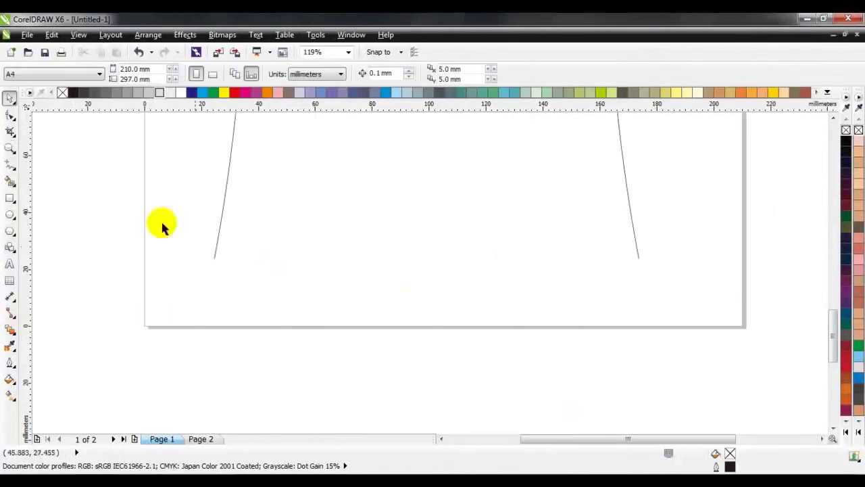
left_click(10, 166)
left_click(215, 258)
left_click_drag(215, 257, 247, 291)
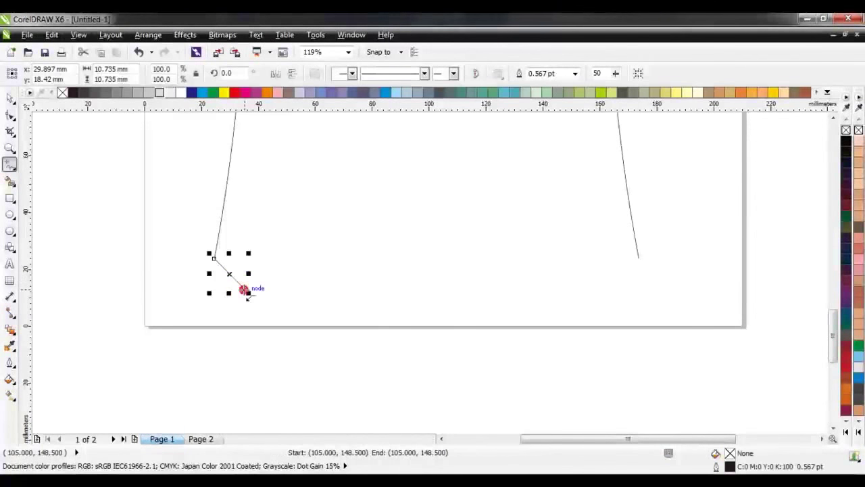
left_click_drag(638, 257, 603, 293)
Draw a horizontal base line crossing both diagonal corner lines at the foot of the outline
left_click_drag(228, 282, 643, 303)
key("space")
left_click(694, 265)
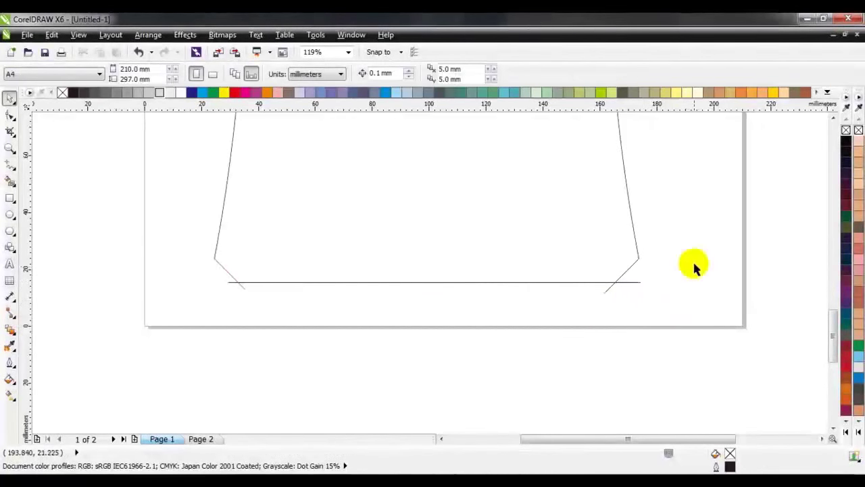
Smart Fill the region between the second and third arcs with green and a 0.5 pt outline
key("F4")
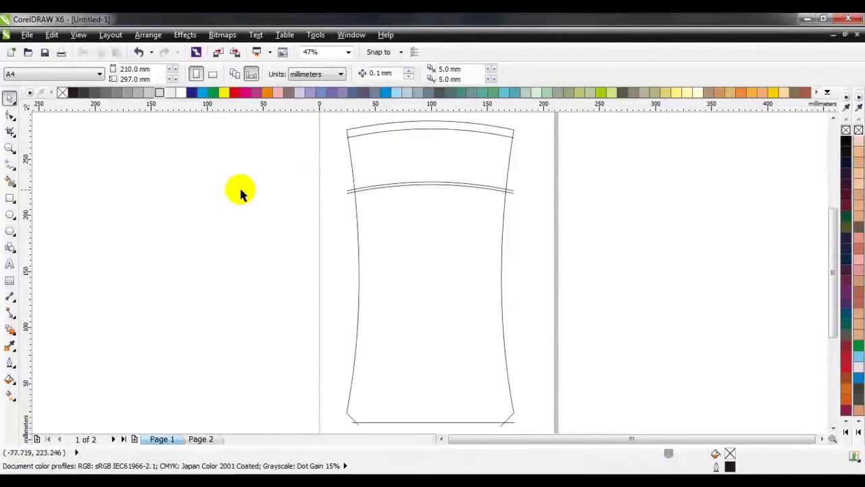
key("z")
left_click_drag(322, 119, 515, 179)
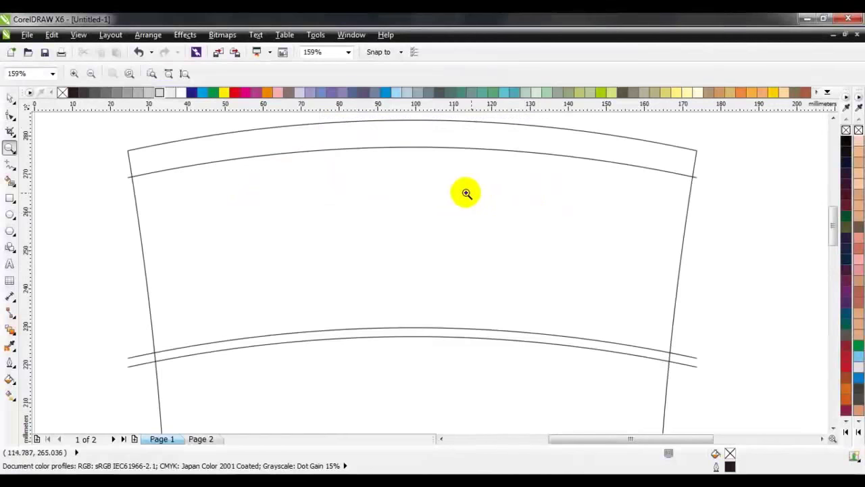
left_click(11, 99)
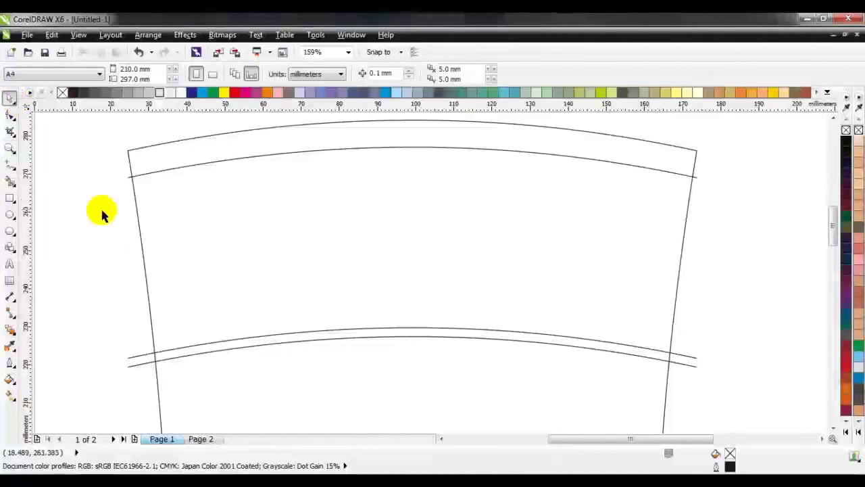
left_click(10, 181)
left_click(430, 225)
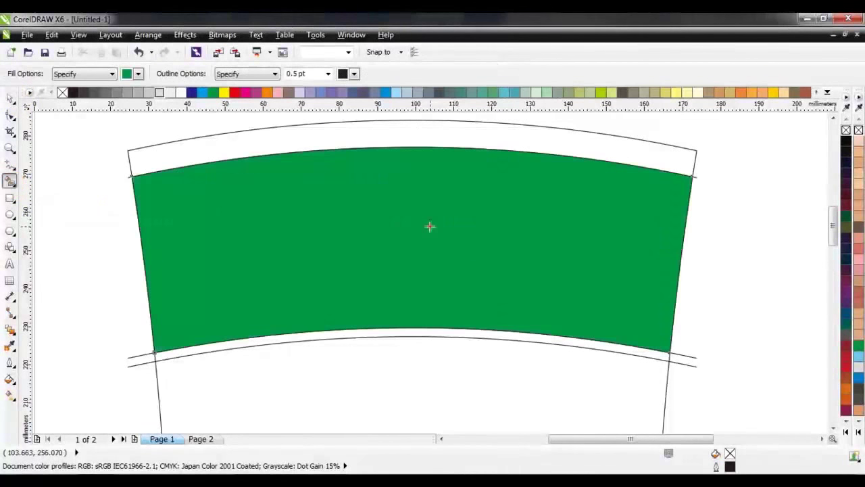
Draw a rectangle about 56 by 35 mm overlapping the middle of the green band's upper edge
left_click(10, 197)
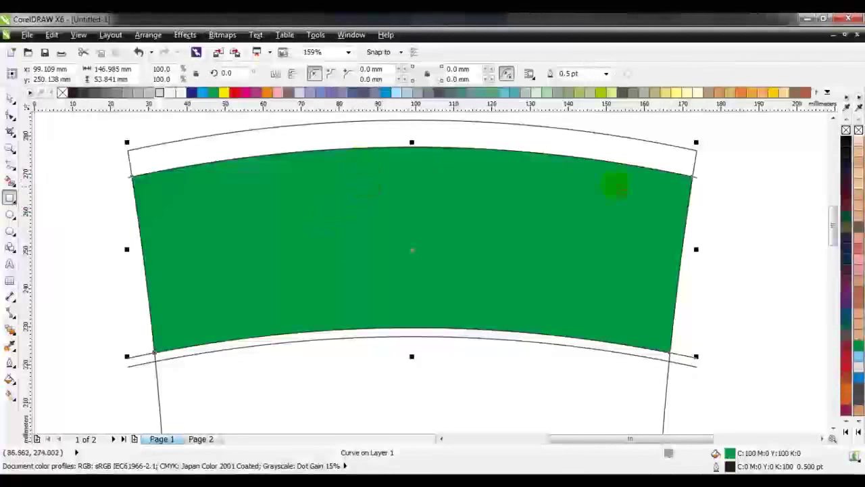
left_click(832, 120)
left_click(832, 121)
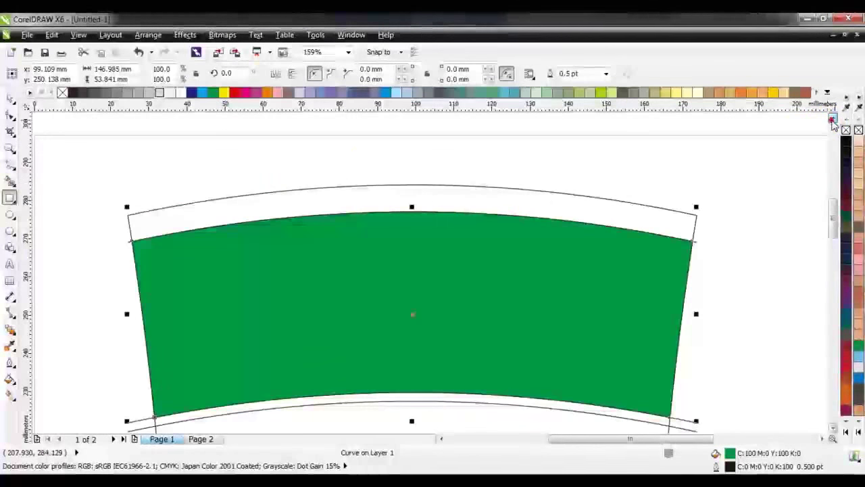
left_click_drag(832, 203, 832, 206)
left_click(344, 169)
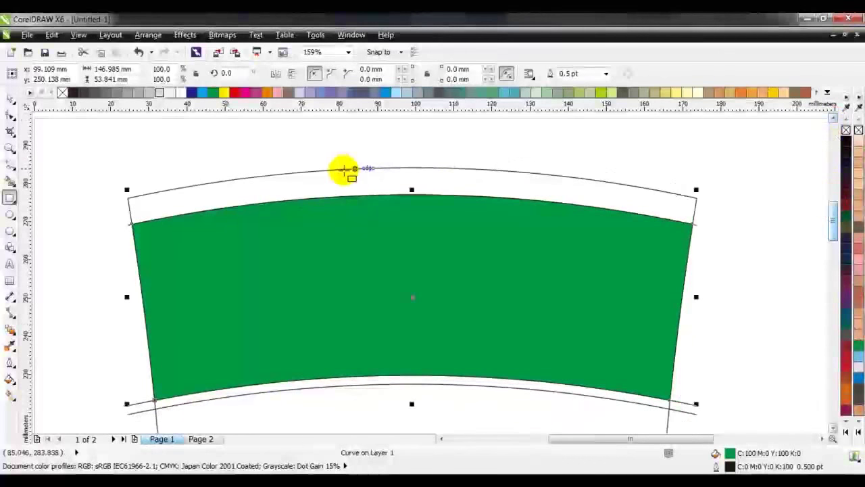
left_click_drag(311, 155, 526, 288)
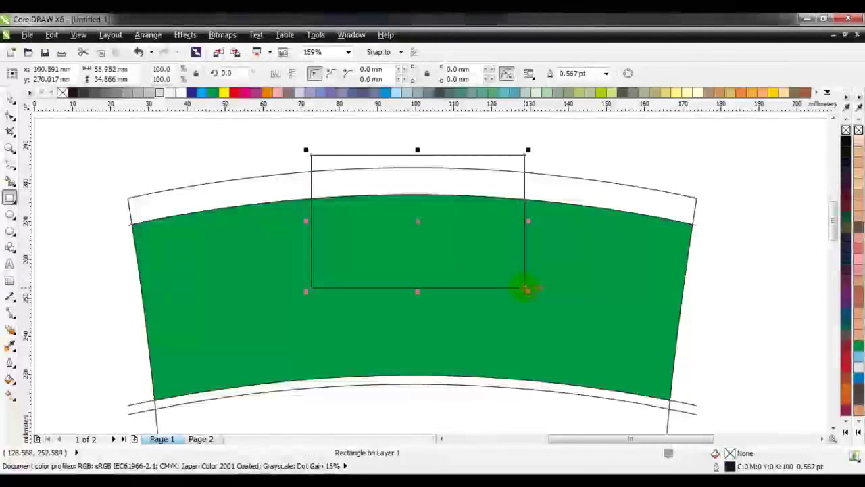
Align the rectangle's vertical centre line with that of the green band
left_click(581, 279, "shift")
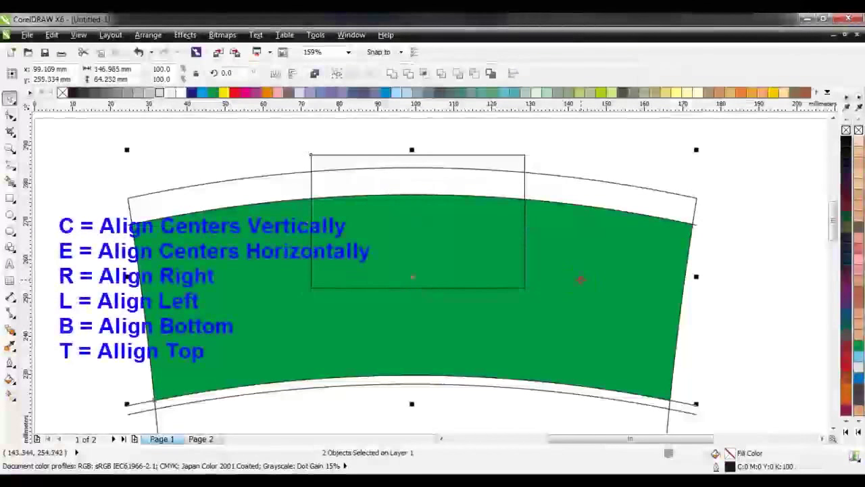
key("e")
left_click(517, 141)
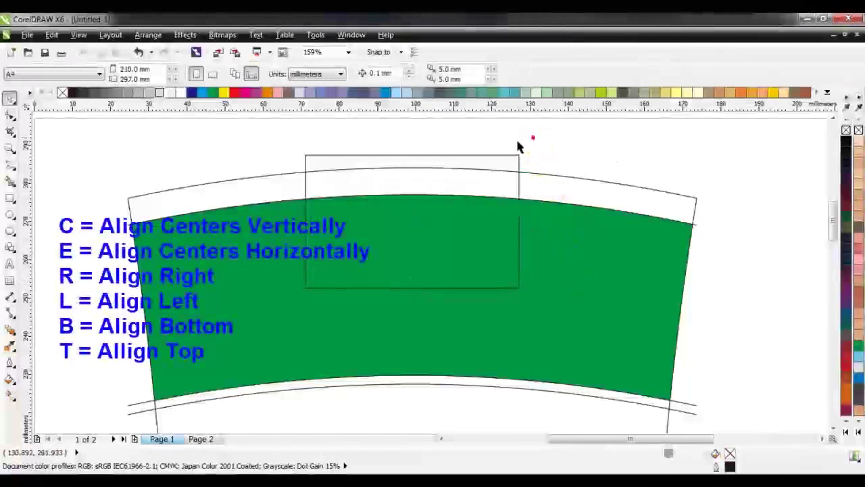
Set the corner radius of both lower corners of the rectangle to 100 mm
left_click(443, 182)
type("100")
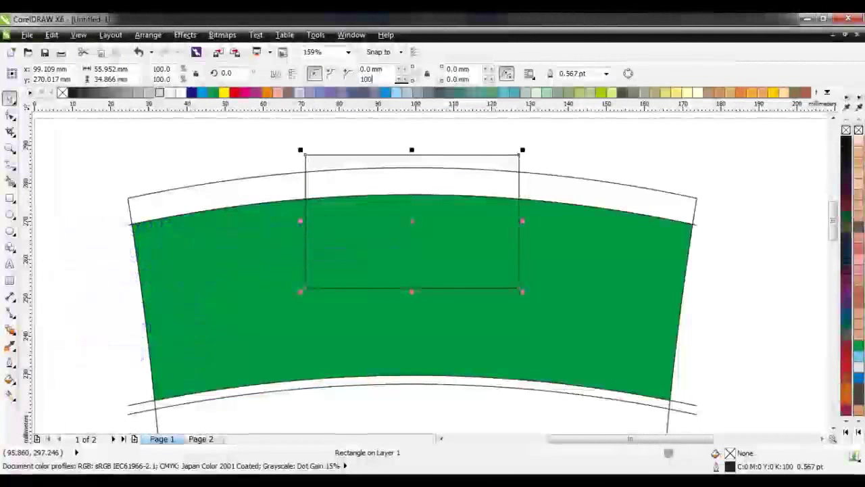
key("Return")
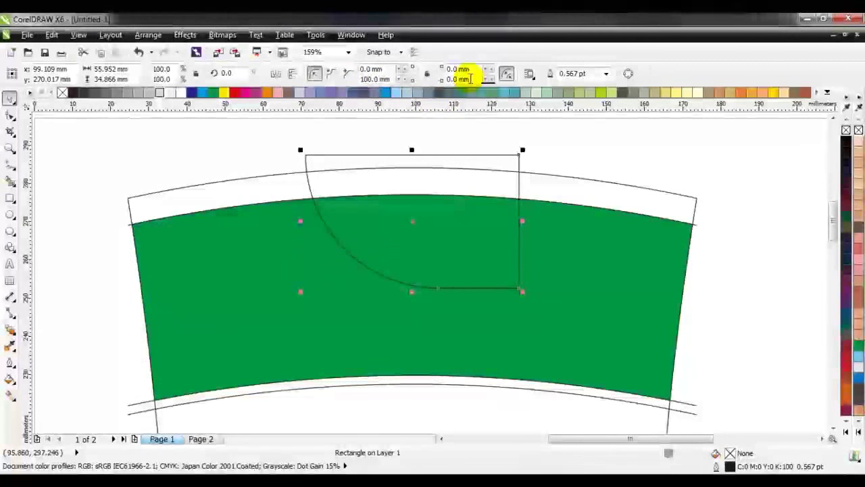
type("10")
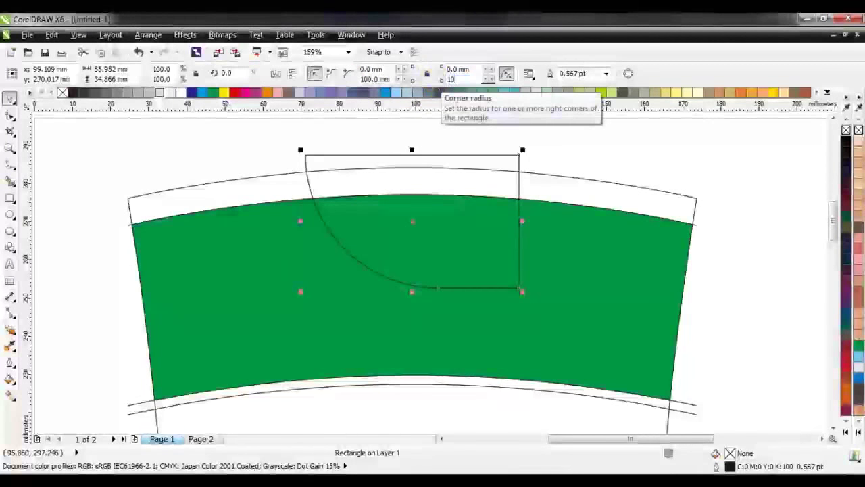
type("0")
key("Return")
left_click(600, 141)
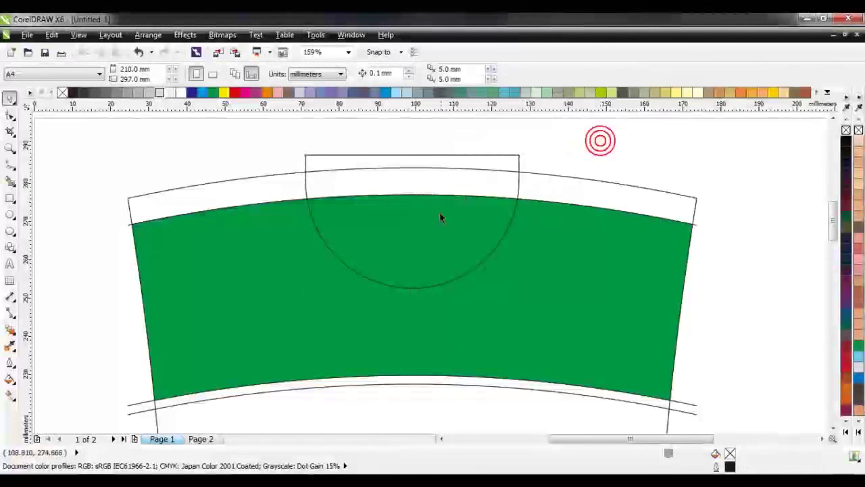
Move the rounded rectangle down about 1.8 mm over the green band
left_click(438, 226)
left_click_drag(438, 219, 440, 226)
left_click(569, 161)
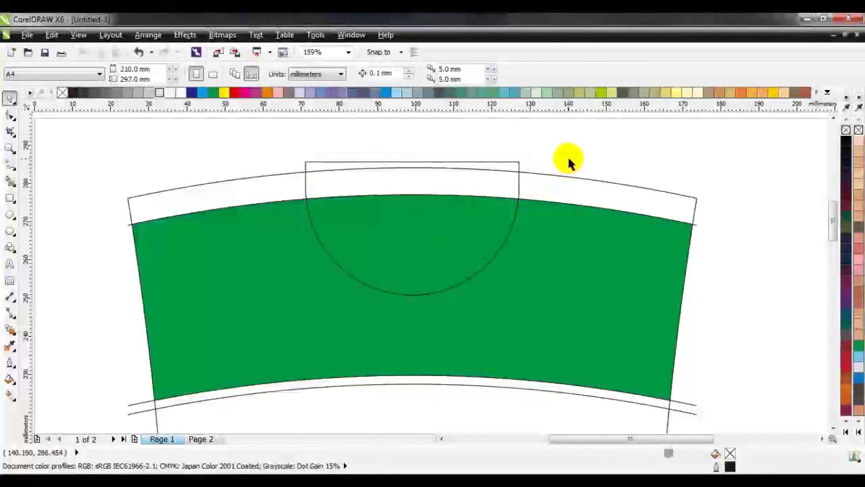
Intersect the rounded rectangle with the green band, keeping both originals
left_click(373, 239)
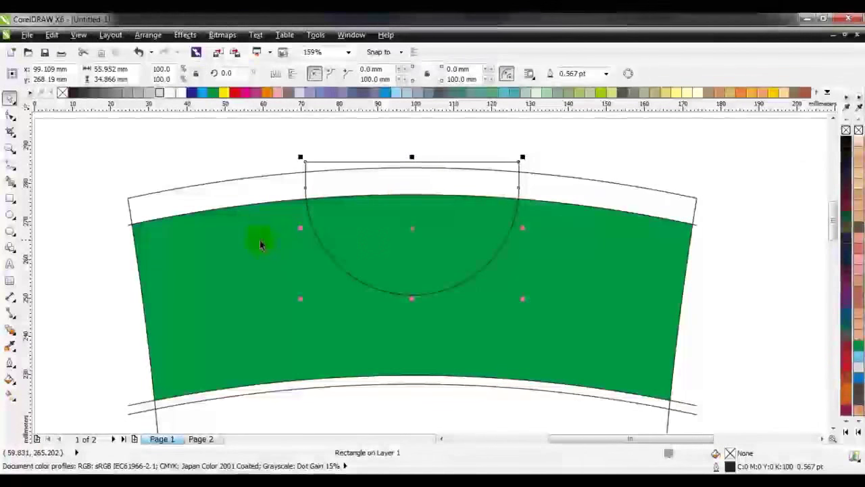
left_click(259, 240, "shift")
left_click(425, 73)
left_click(299, 119)
Fill the rounded rectangle with cyan
left_click(374, 222)
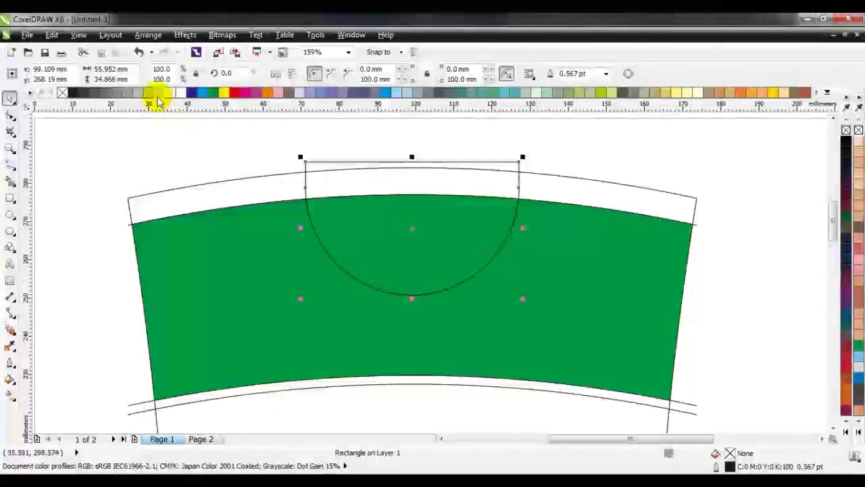
left_click(213, 93)
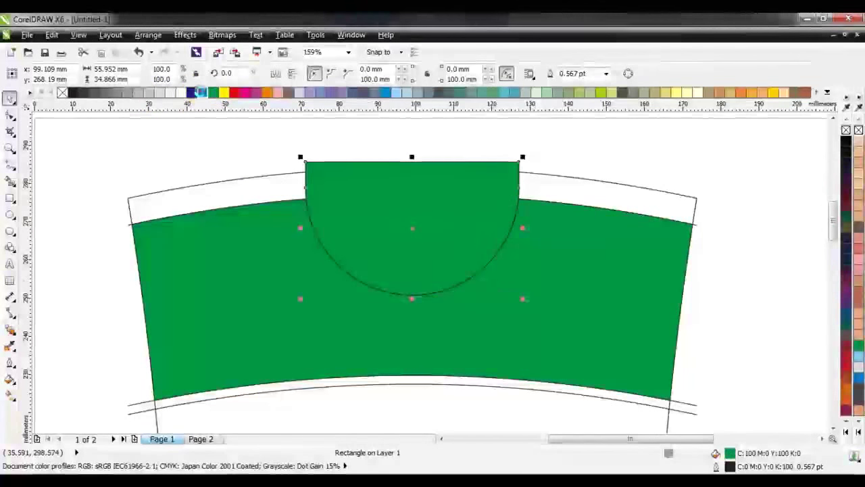
left_click(201, 92)
left_click(212, 140)
left_click(330, 179)
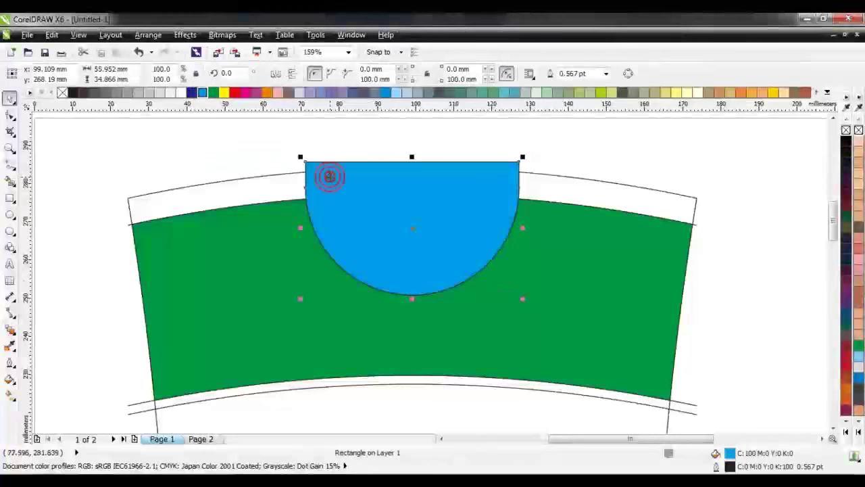
left_click(274, 187, "shift")
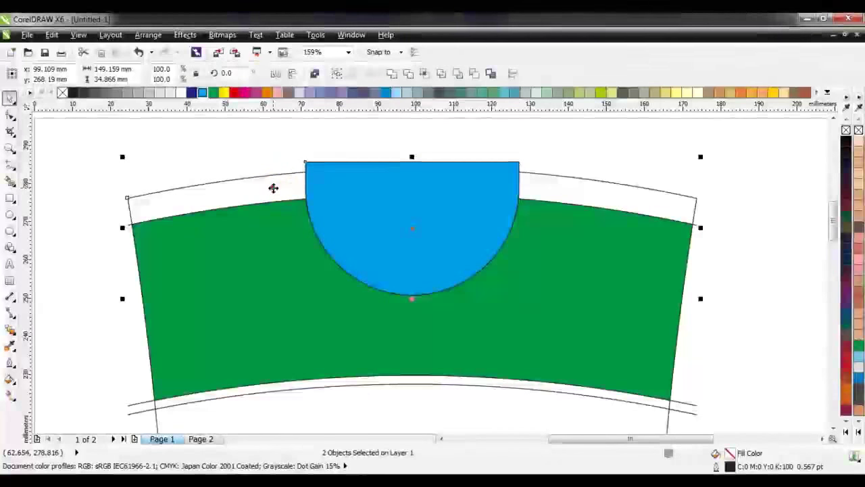
left_click(334, 139)
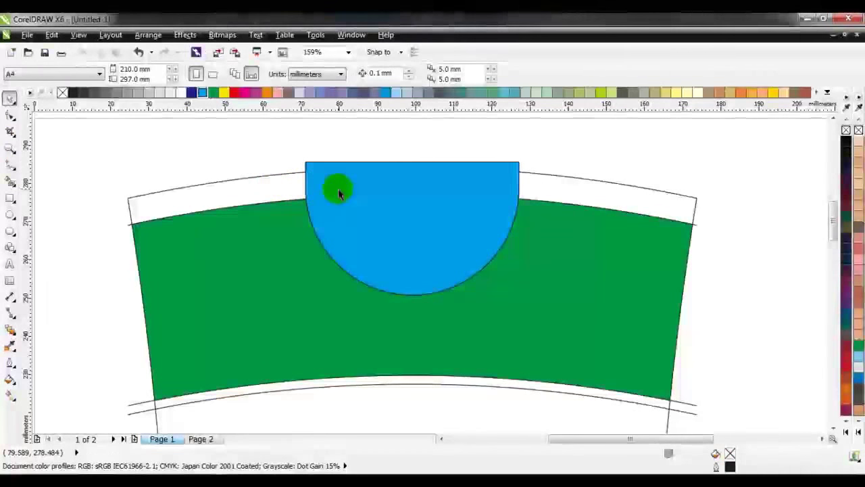
Move the rounded rectangle aside and fill the intersected half-round shape beneath it with cyan
left_click_drag(343, 182, 442, 249)
left_click(270, 131)
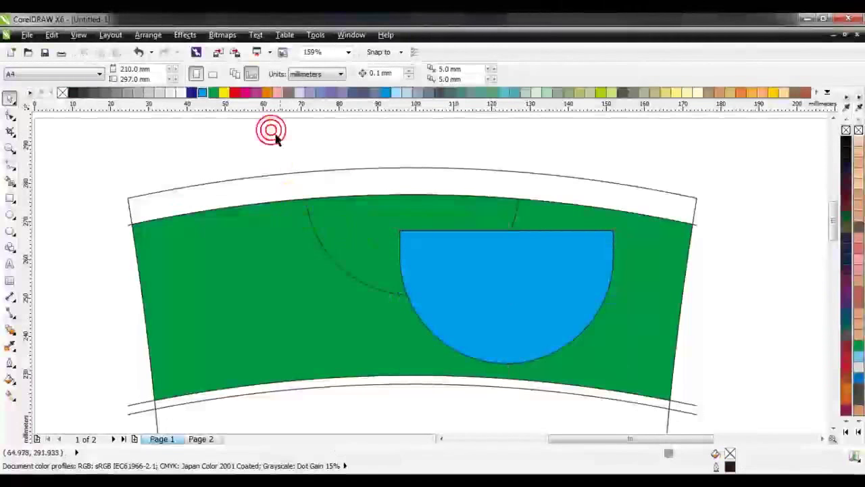
left_click(338, 261)
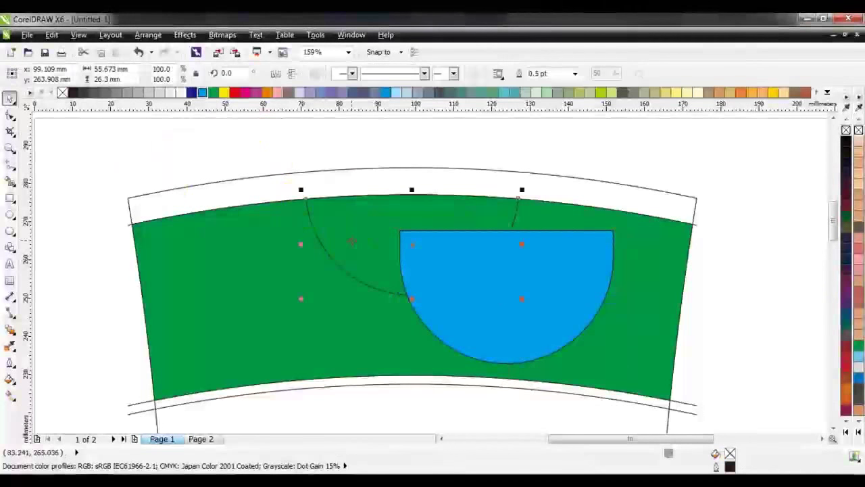
left_click(202, 91)
left_click(202, 126)
Create a Smart Fill shape in the strip between the two uppermost arcs and colour it purple
left_click(10, 180)
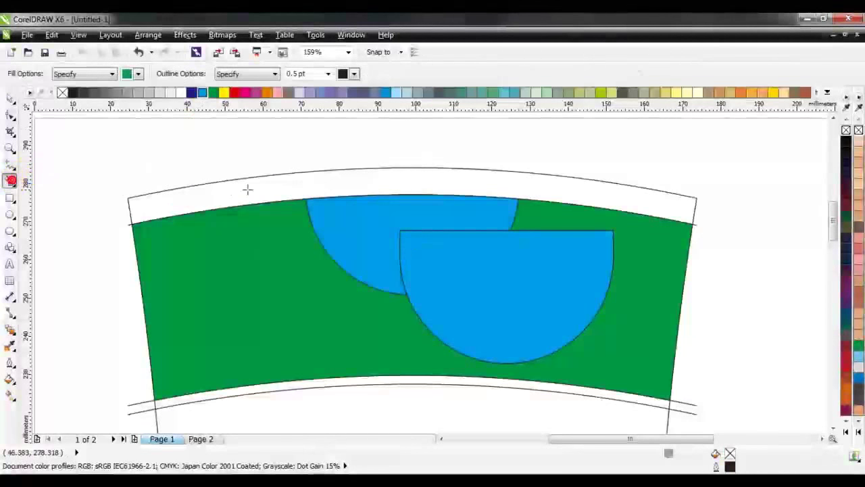
left_click(281, 192)
key("space")
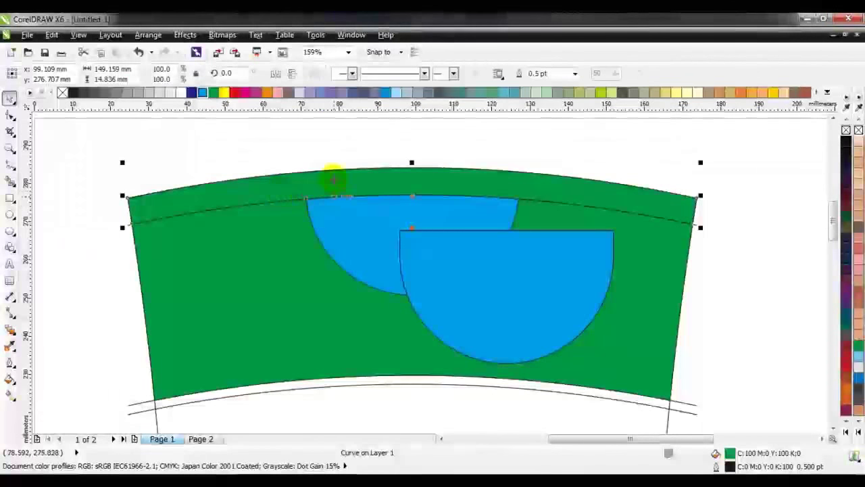
left_click(257, 93)
left_click(288, 146)
Align the rounded rectangle with the cyan half-round shape by horizontal centre and bottom edge
left_click(464, 261)
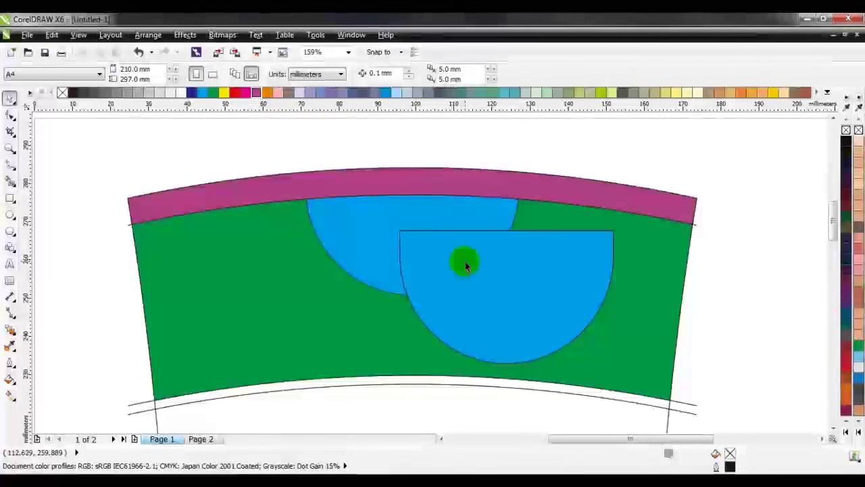
left_click(375, 221, "shift")
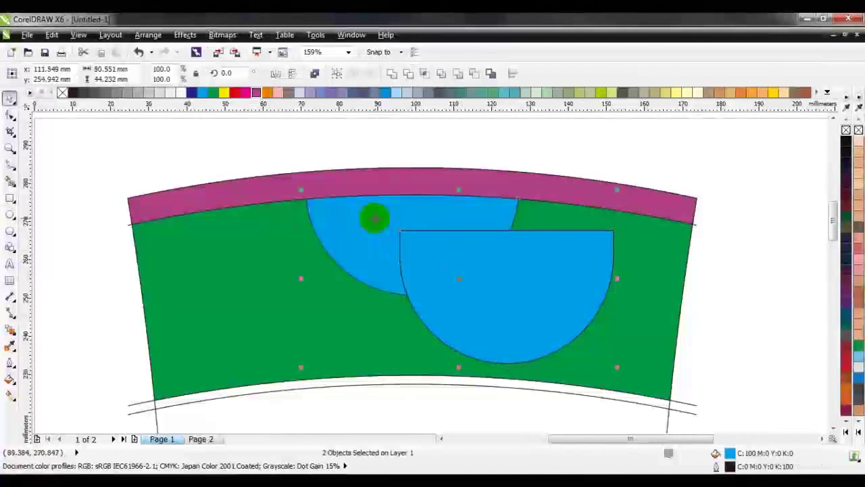
key("c")
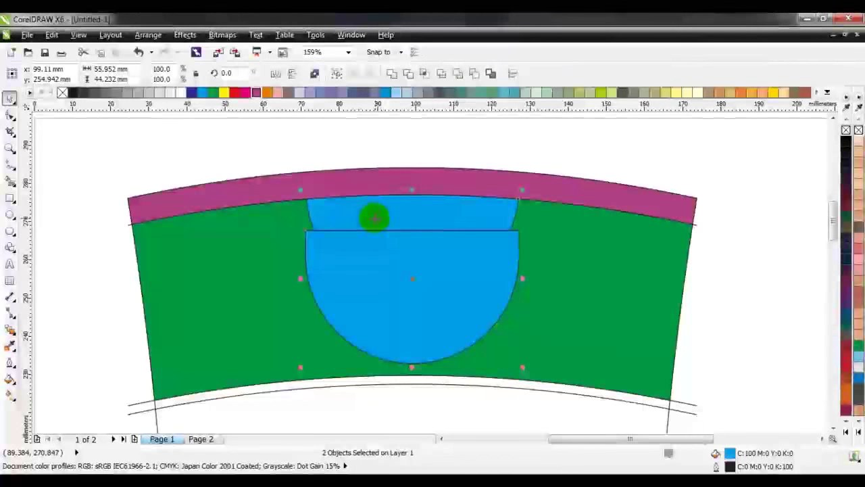
key("e")
left_click(343, 140)
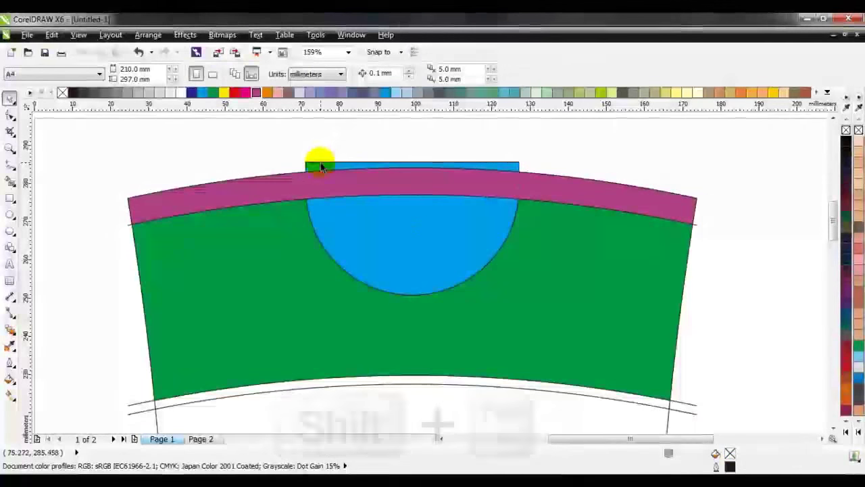
Bring the rounded rectangle to the front and intersect it with the purple strip, keeping both originals
left_click(321, 167)
key("shift+Page_Up")
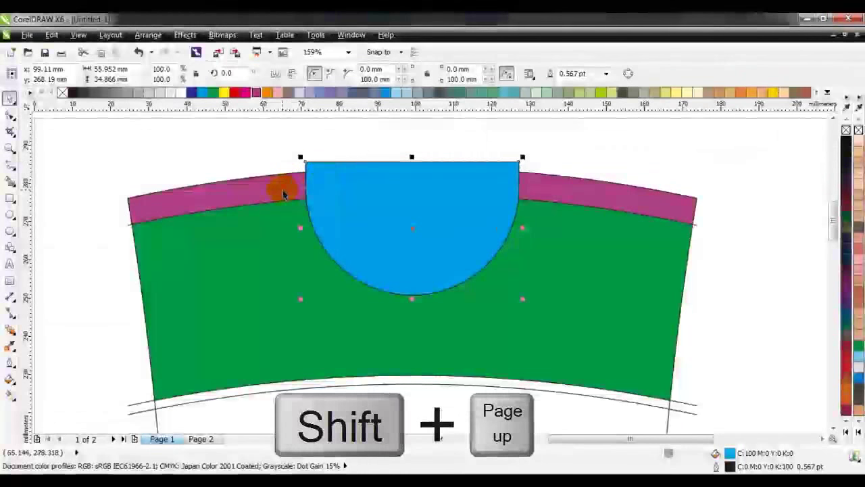
left_click(283, 194, "shift")
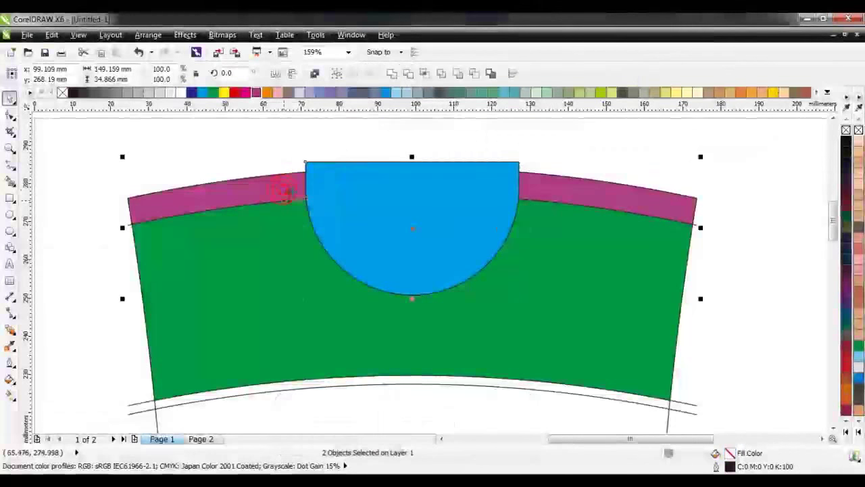
left_click(424, 77)
Move the rounded rectangle off the half-round shape and delete it
left_click_drag(351, 176, 579, 218)
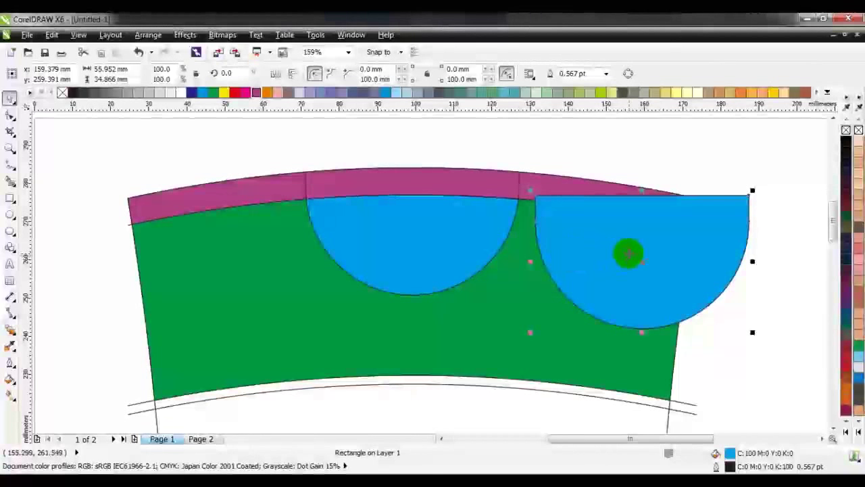
right_click(628, 254)
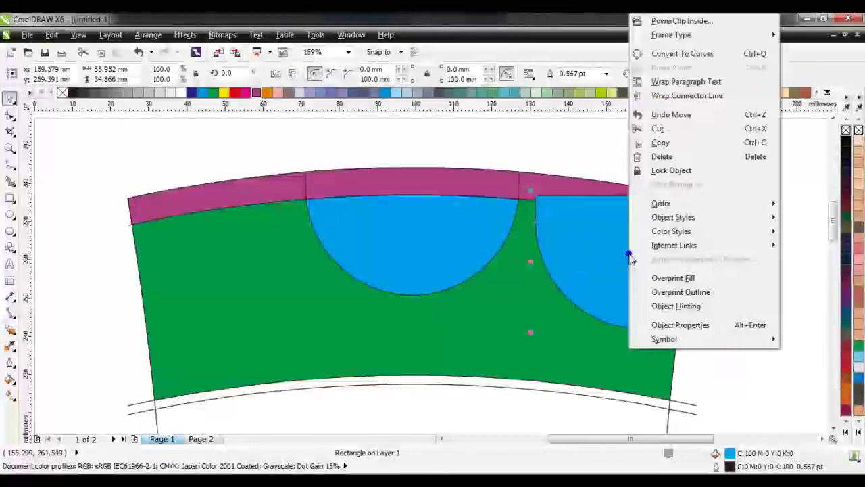
left_click(661, 157)
left_click(738, 221)
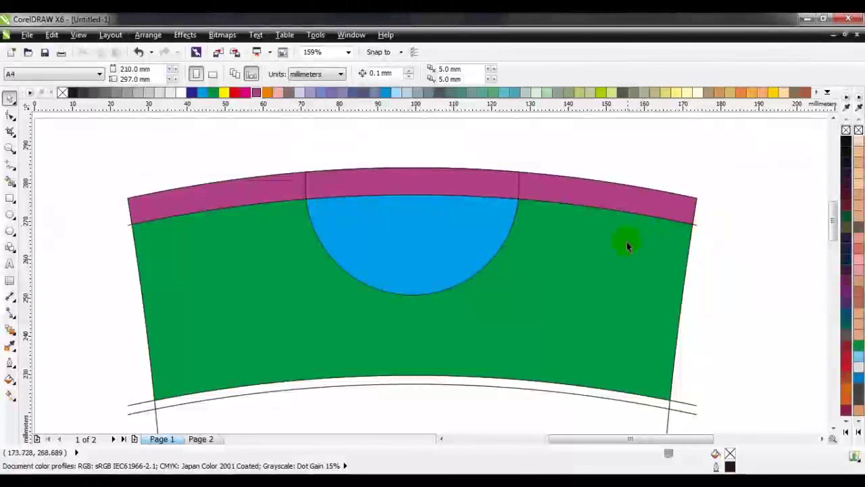
Create green Smart Fill shapes in the narrow arched band and in the large body area below it
key("F4")
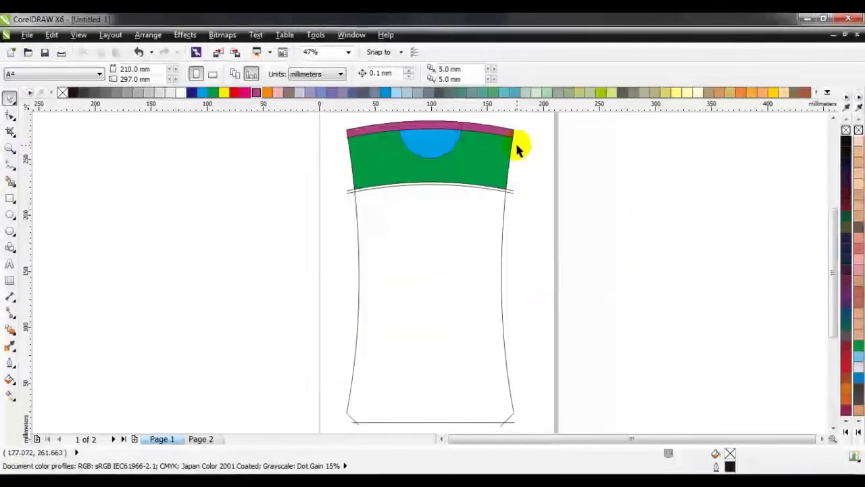
scroll(414, 189, "up", 5)
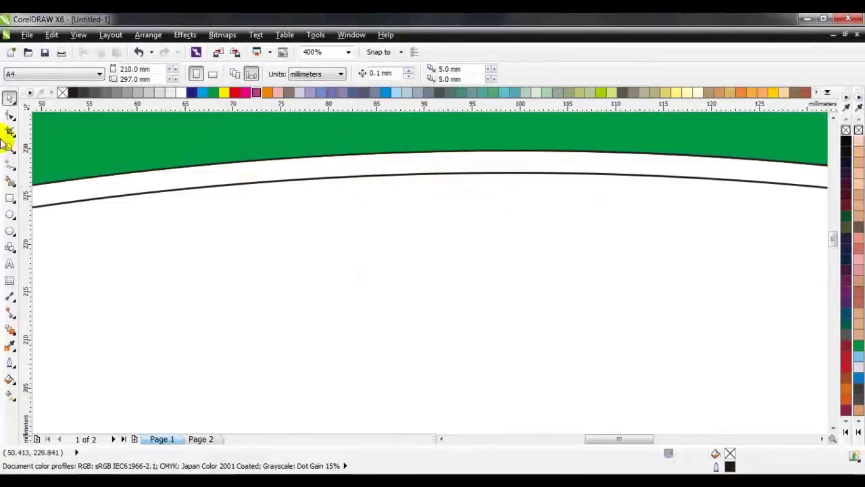
left_click(9, 181)
left_click(155, 189)
left_click(217, 242)
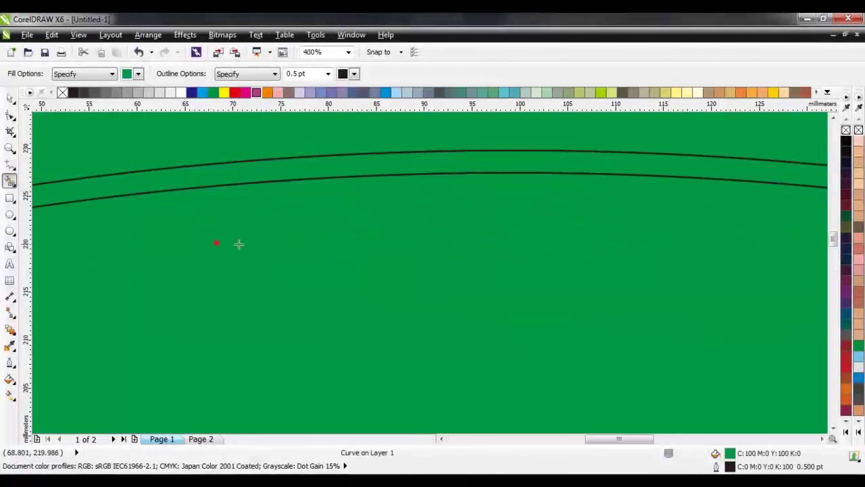
scroll(341, 233, "down", 2)
scroll(341, 233, "down", 4)
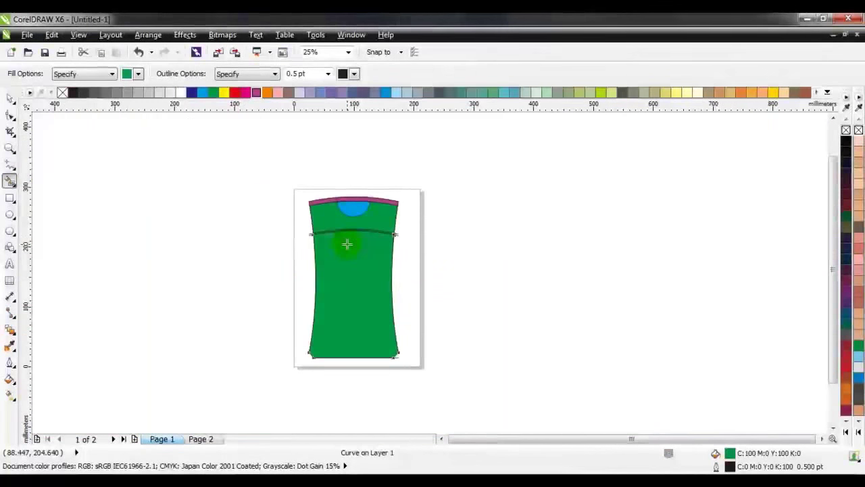
key("space")
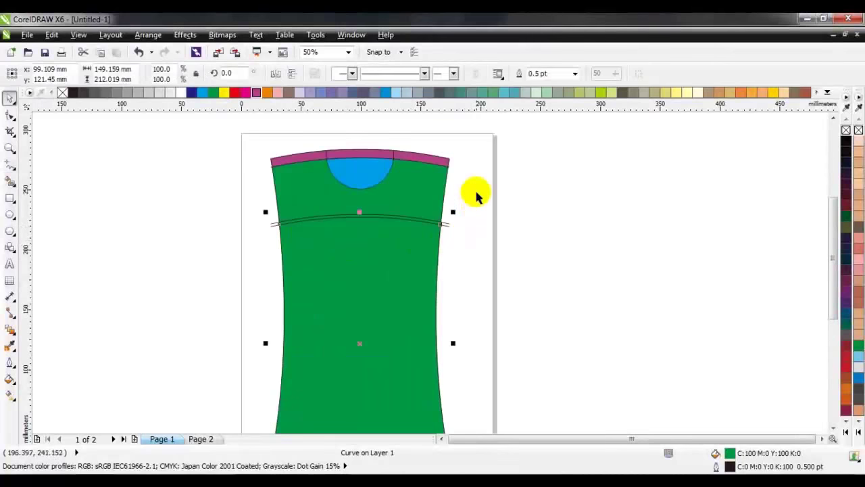
left_click(473, 189)
Delete the leftover arc under the purple strip and the two leftover arcs along the narrow band
scroll(452, 168, "up", 4)
scroll(452, 203, "up", 1)
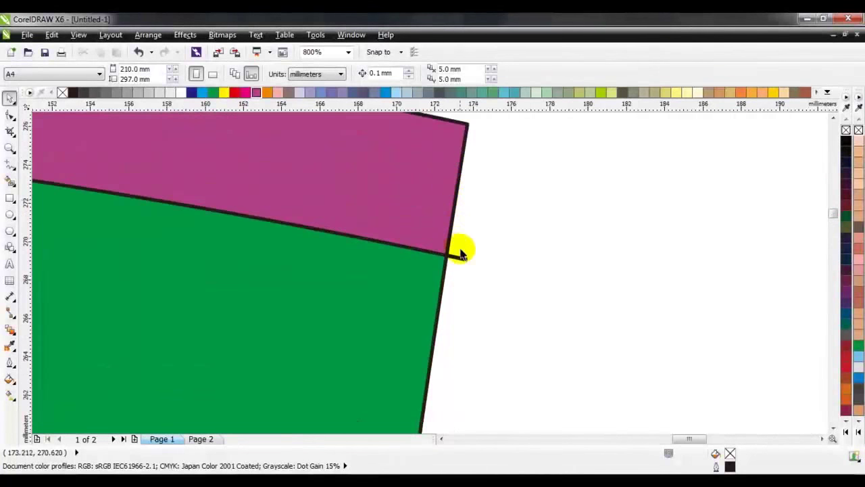
left_click(465, 262)
key("Delete")
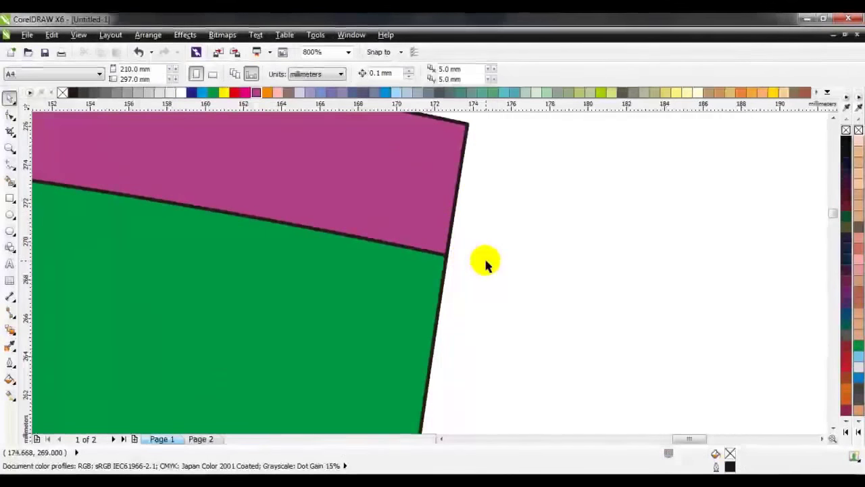
key("F4")
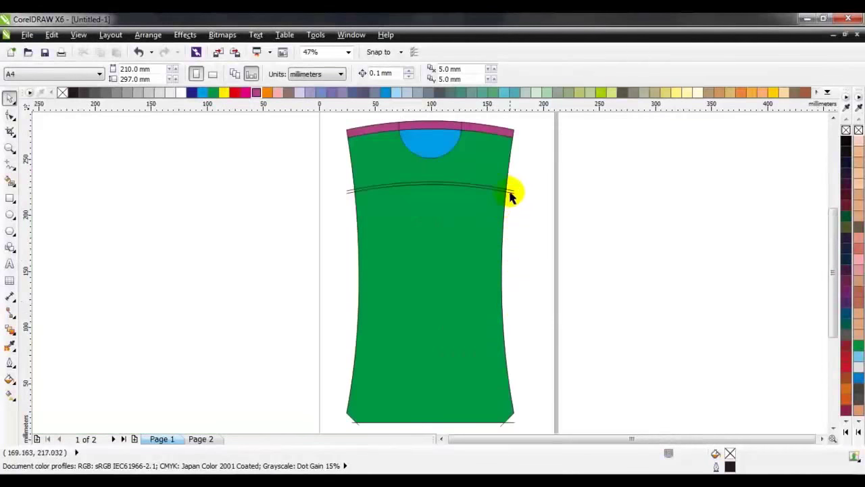
left_click(511, 191)
key("Escape")
left_click(511, 194)
key("Escape")
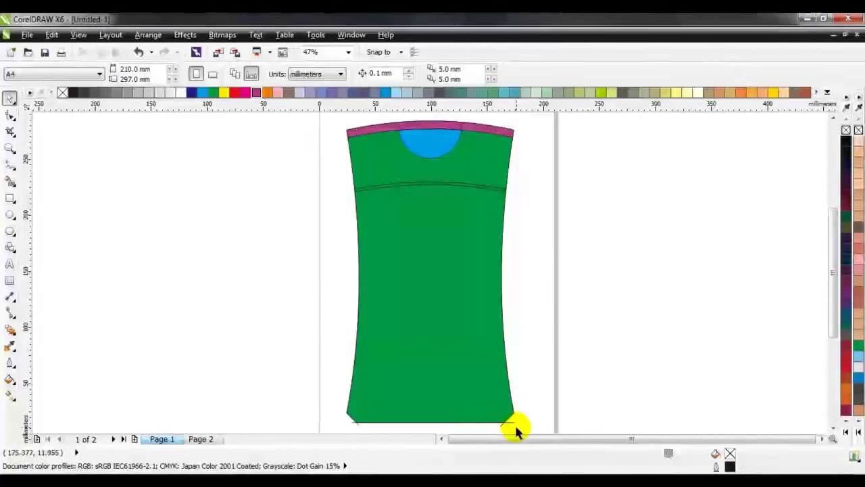
Delete the leftover construction lines at the base and lower corners of the green body
left_click(518, 425)
left_click_drag(457, 425, 328, 384)
left_click_drag(314, 340, 425, 395)
left_click_drag(547, 406, 547, 407)
left_click(547, 408)
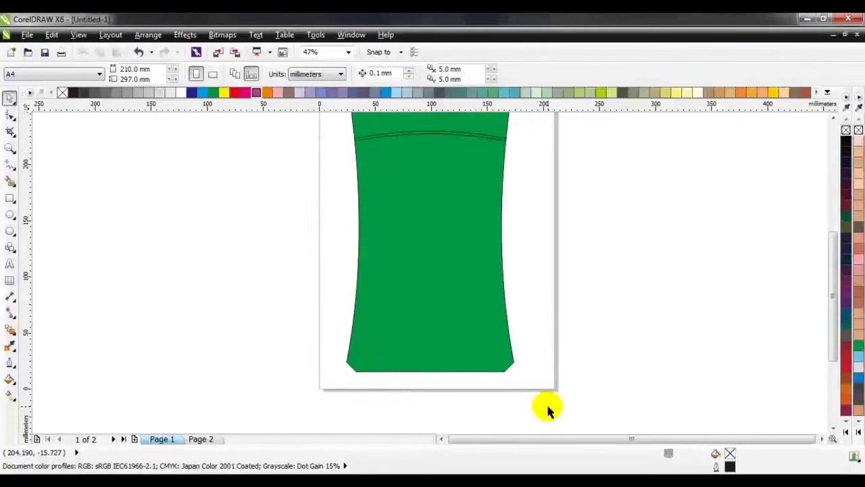
scroll(508, 384, "up", 2)
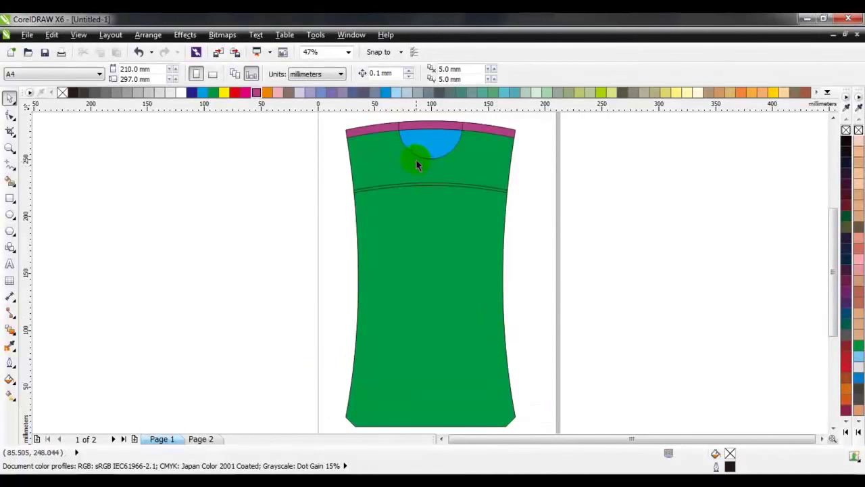
scroll(424, 128, "up", 2)
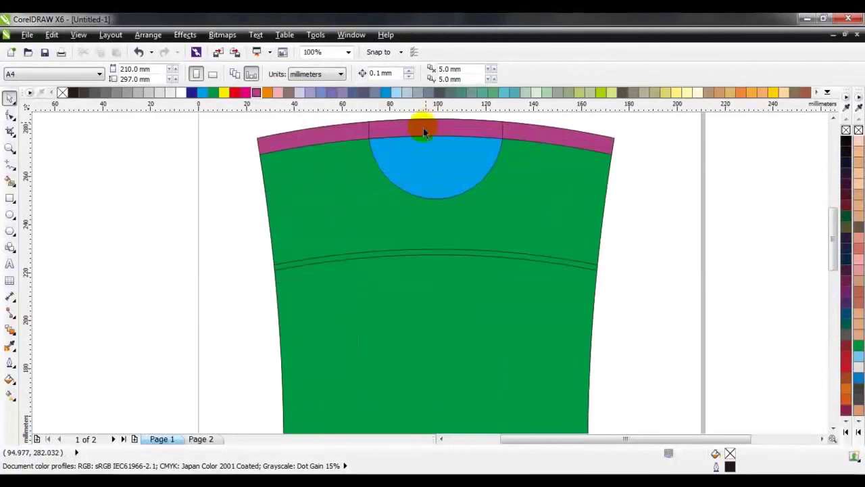
left_click(10, 166)
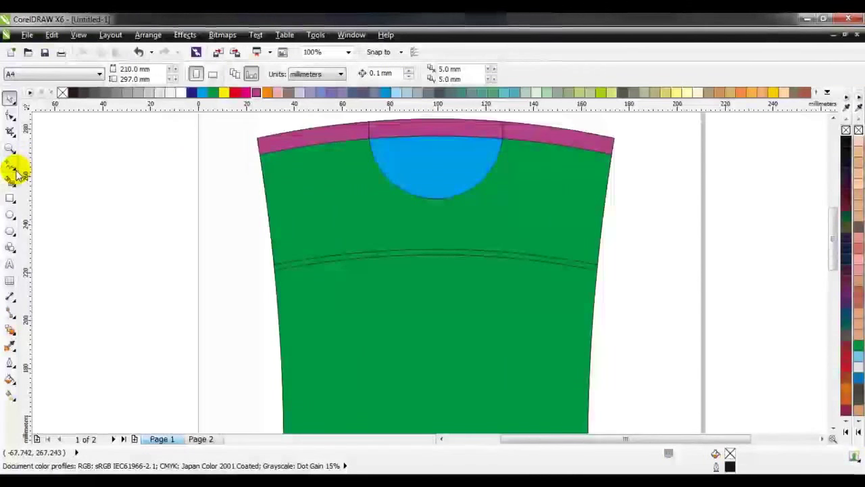
left_click(47, 219)
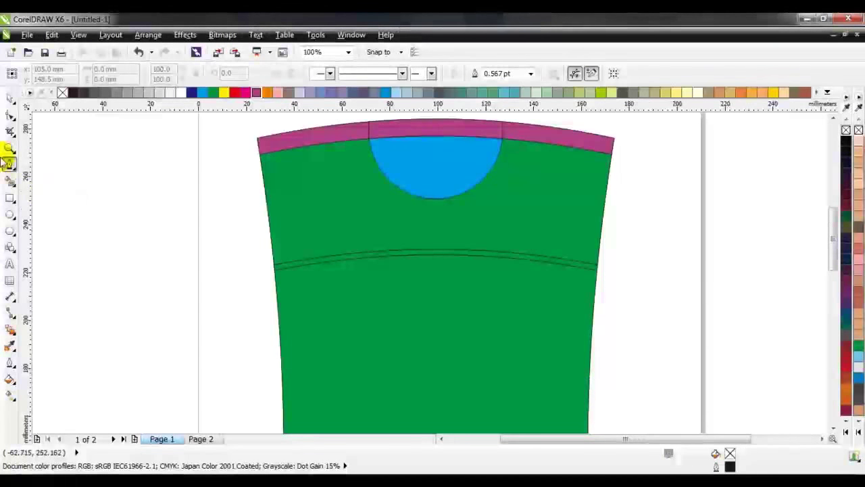
left_click(9, 100)
Fill the narrow arched band with black
left_click(348, 262)
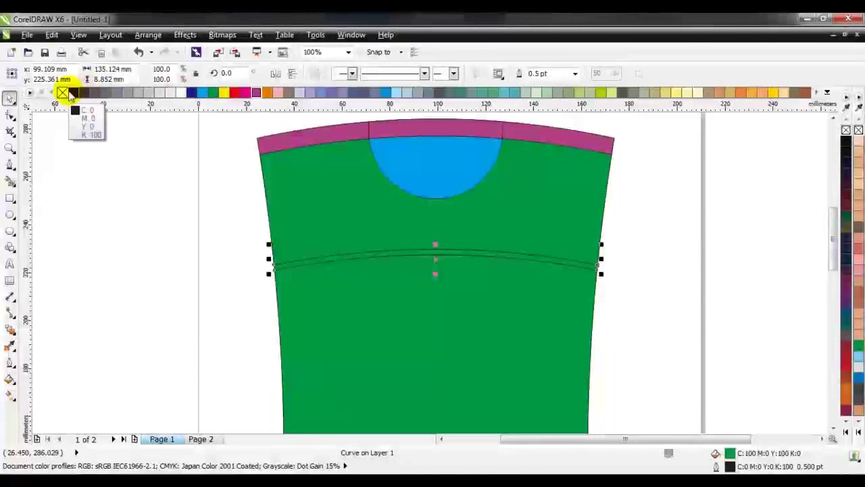
left_click(71, 93)
left_click(148, 154)
Fill the green areas above and below the black band with the same purple as the top strip
left_click(359, 204)
left_click(255, 92)
left_click(207, 169)
left_click(363, 285)
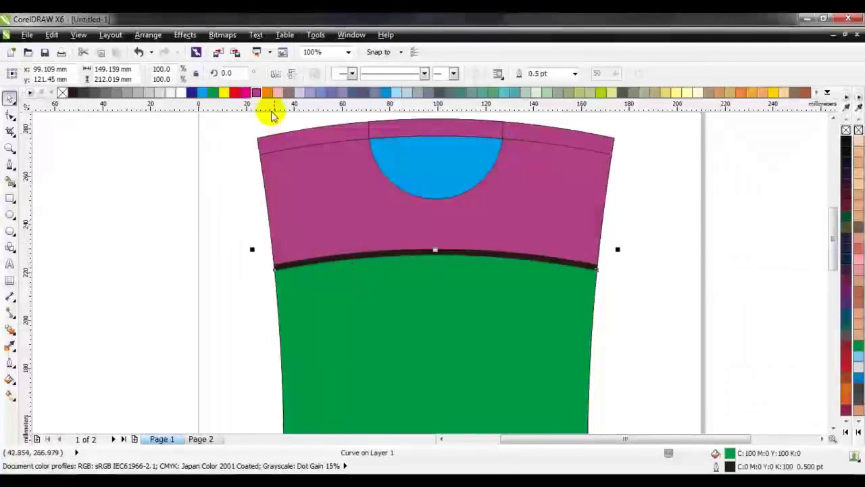
left_click(256, 92)
left_click(216, 193)
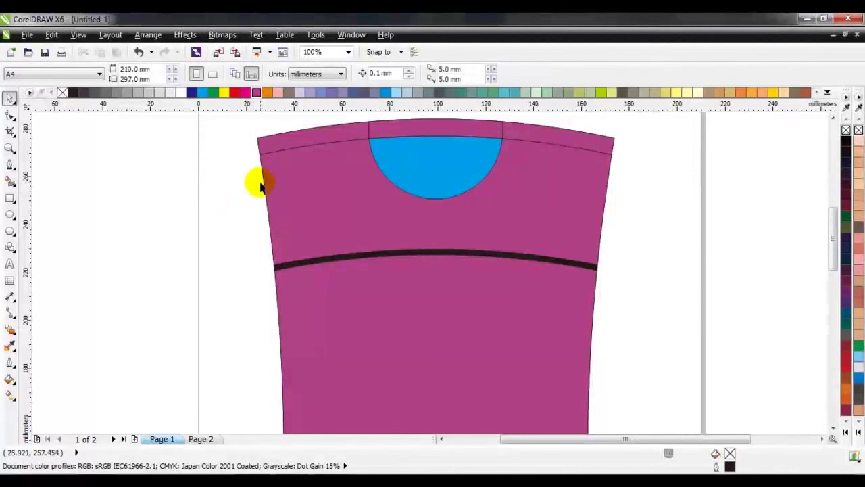
Start a Pen path with a slanted edge about 8 mm wide just below the top strip, near the body's left side
scroll(257, 138, "up", 1)
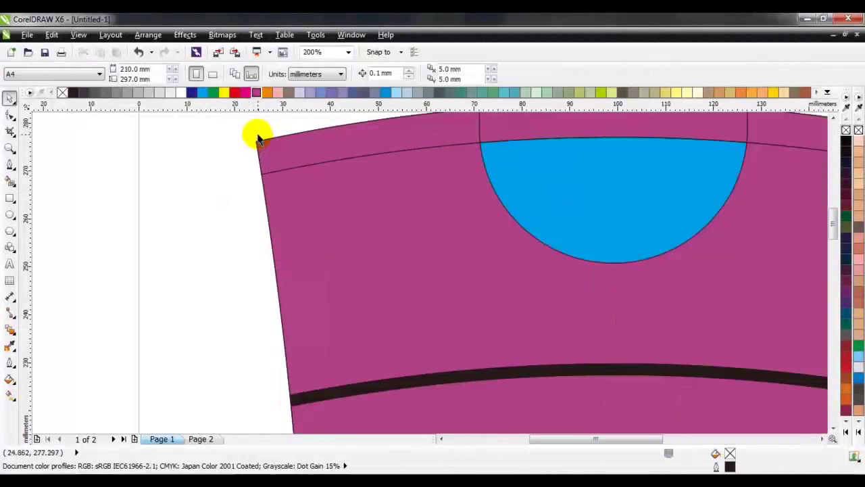
left_click(10, 164)
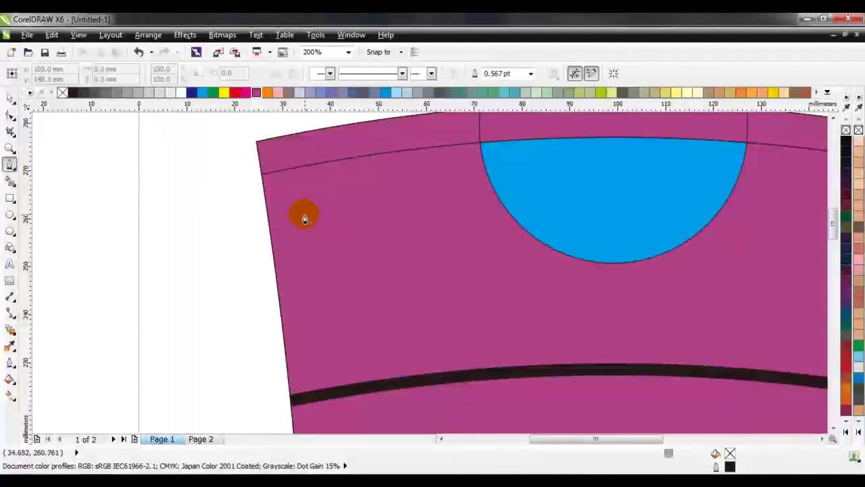
left_click(339, 174)
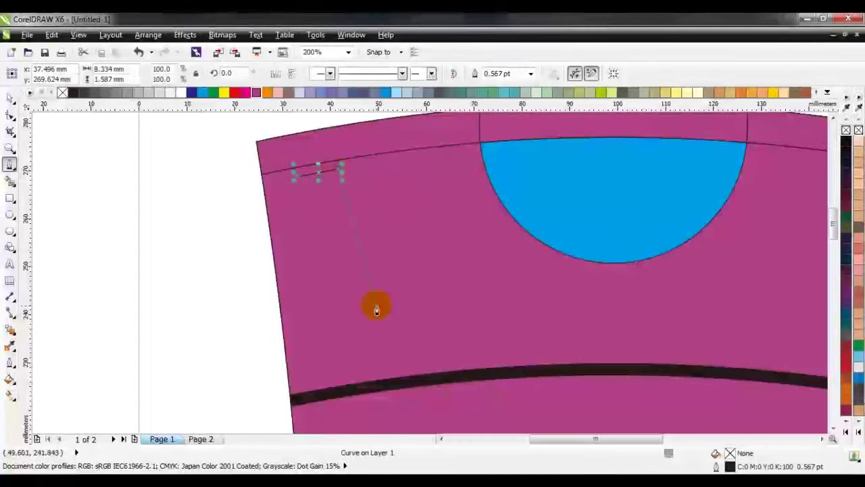
left_click(365, 370)
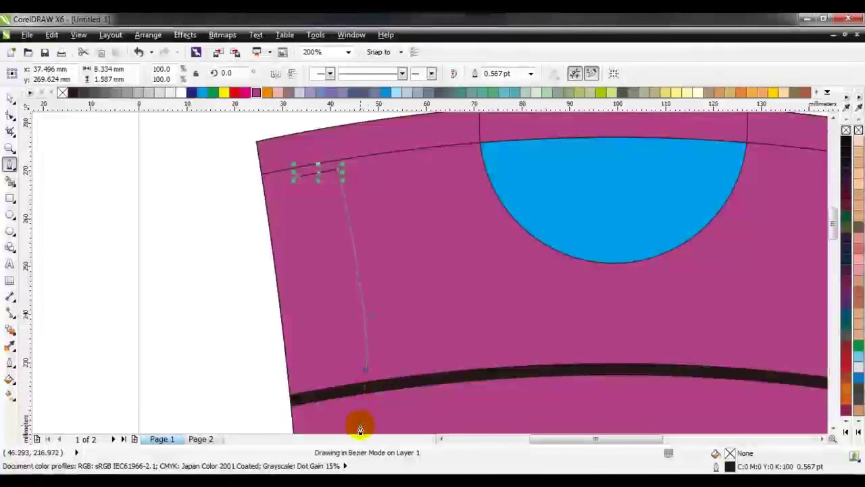
scroll(360, 423, "down", 1)
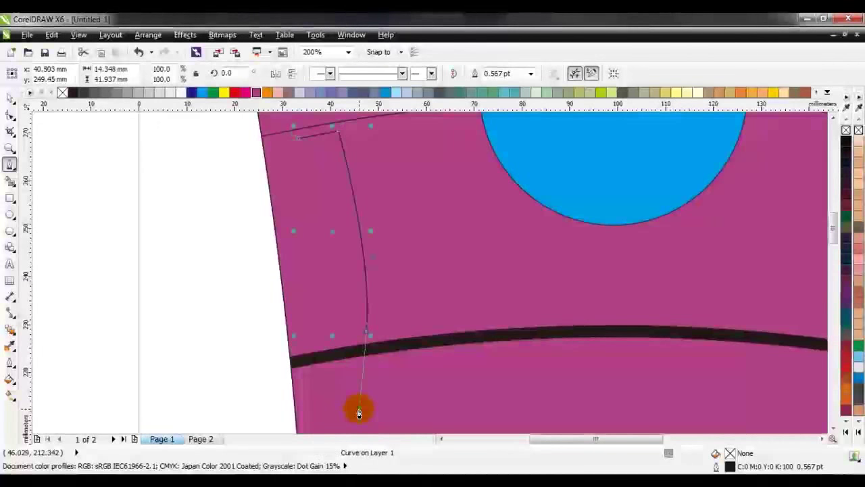
key("ctrl+z")
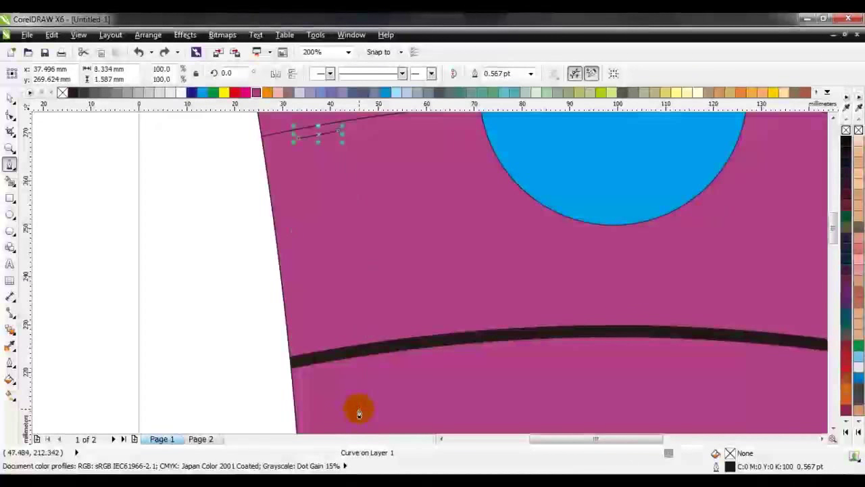
Complete the path as a closed curved strip, about 15 mm wide and 44 mm high, ending just above the black band
left_click(370, 337)
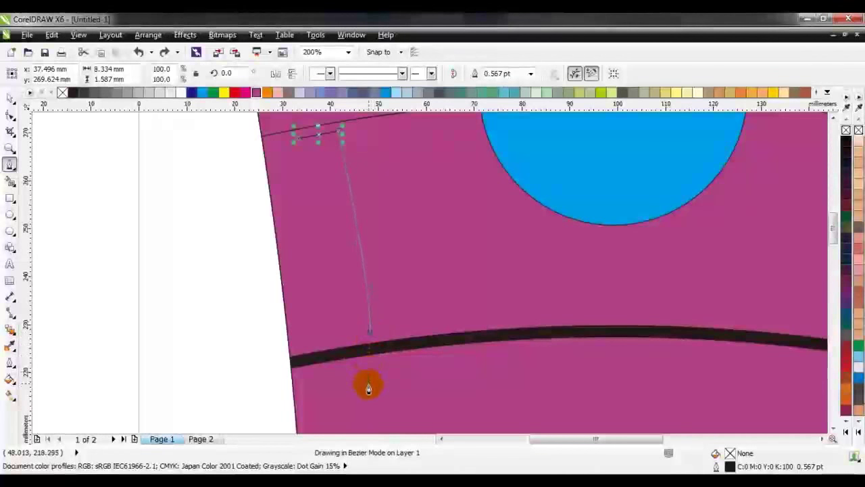
left_click_drag(369, 394, 370, 338)
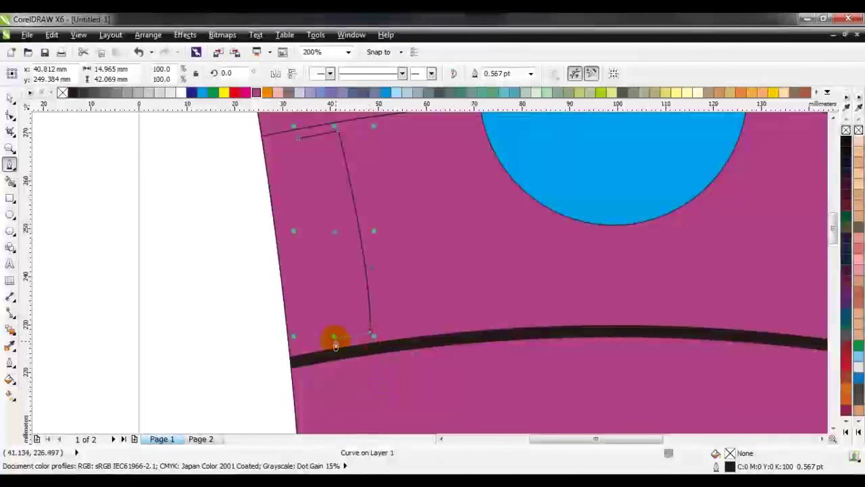
left_click_drag(330, 342, 323, 347)
left_click(301, 160)
left_click_drag(300, 139, 324, 248)
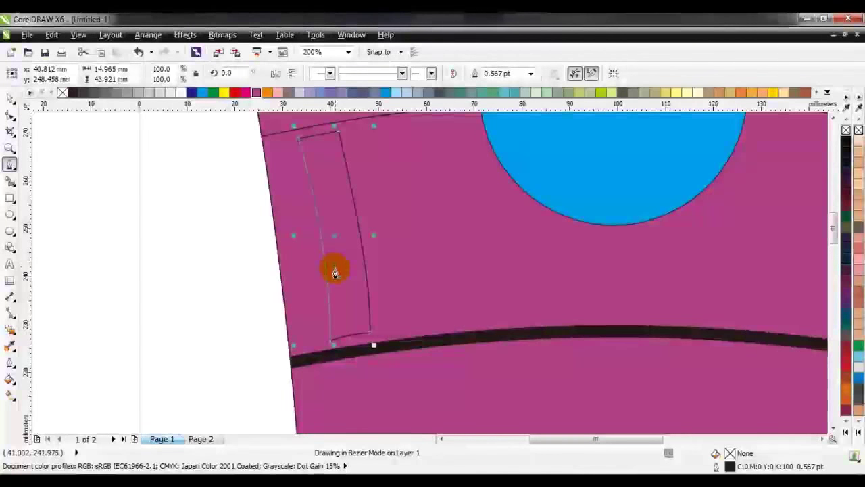
left_click(299, 132)
key("space")
Fill the upper curved strip with light pink (C:0 M:40 Y:20 K:0) and remove its outline
left_click(277, 93)
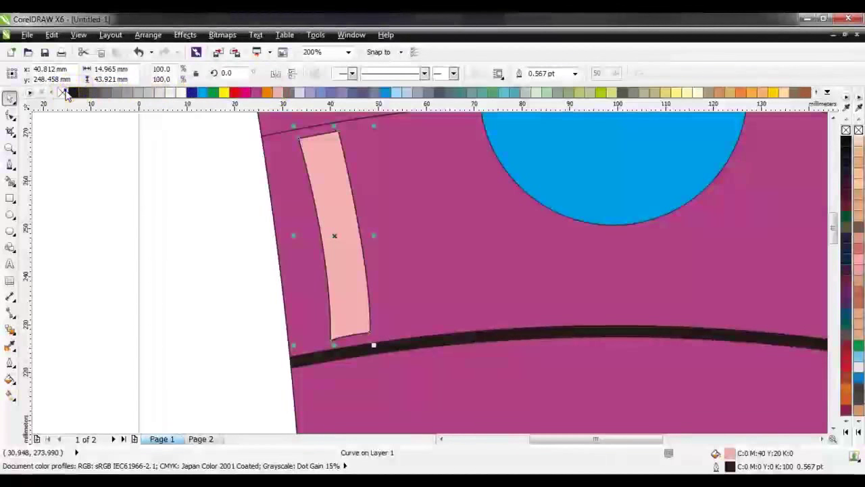
right_click(63, 93)
left_click(183, 183)
Start a second Pen path with a slanted edge about 8 mm wide just below the black band, under the pink strip
scroll(292, 196, "down", 2)
scroll(299, 202, "up", 1)
scroll(299, 193, "down", 3)
scroll(297, 194, "up", 3)
scroll(290, 196, "down", 1)
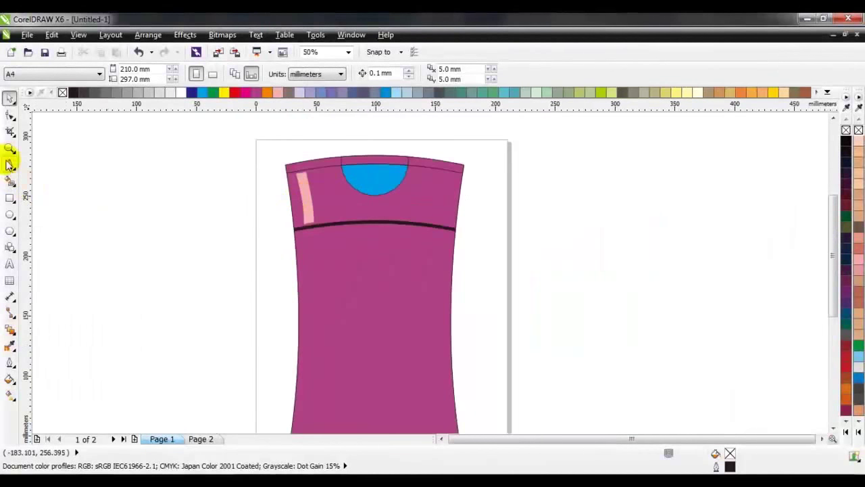
left_click(9, 164)
scroll(315, 224, "up", 2)
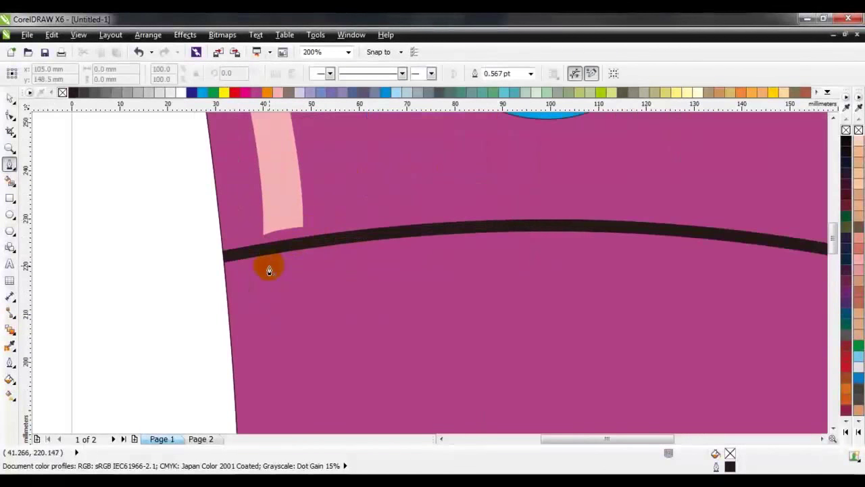
left_click_drag(269, 265, 299, 263)
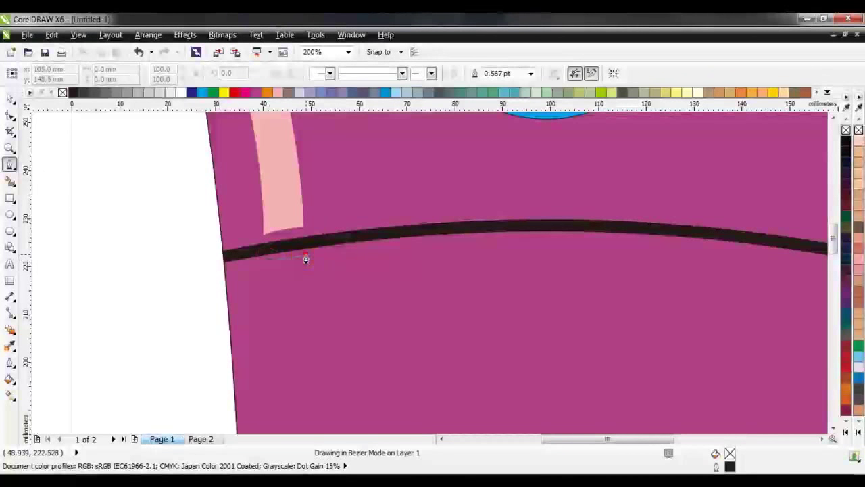
left_click(306, 258)
Extend the path with a long curve bowing inward down to near the body's base, and drop the end node's outgoing handle
scroll(306, 258, "down", 2)
scroll(305, 260, "down", 1)
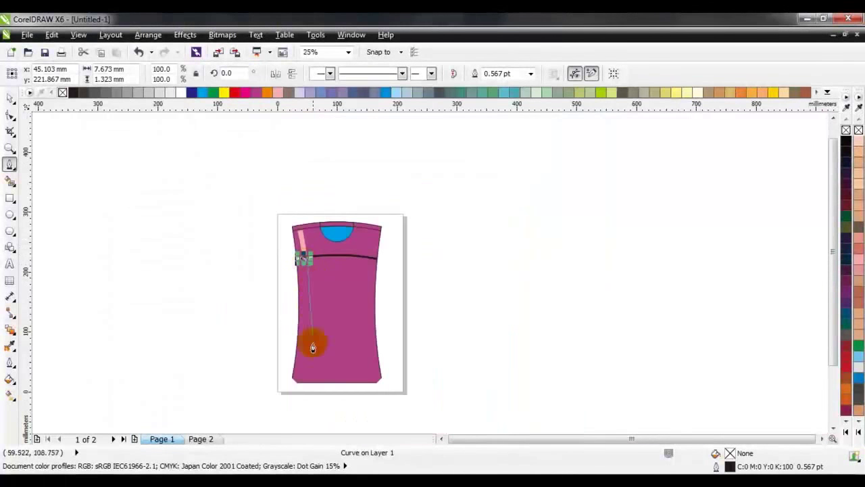
scroll(309, 383, "up", 1)
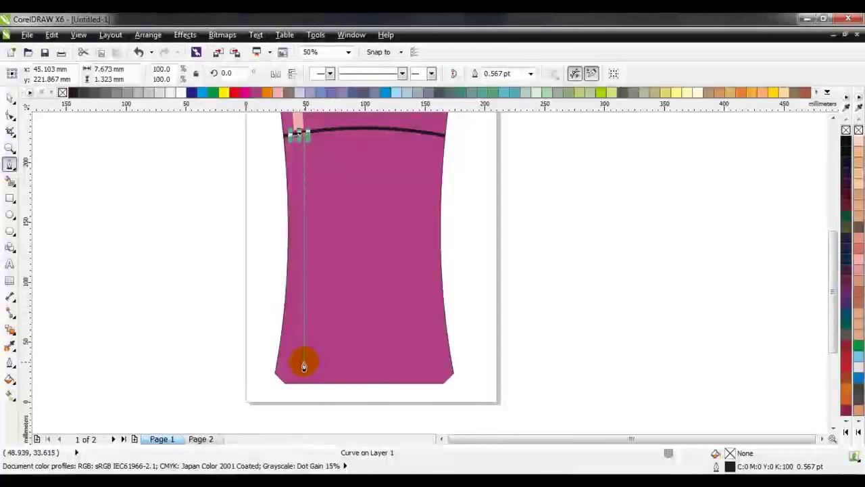
left_click_drag(304, 367, 285, 437)
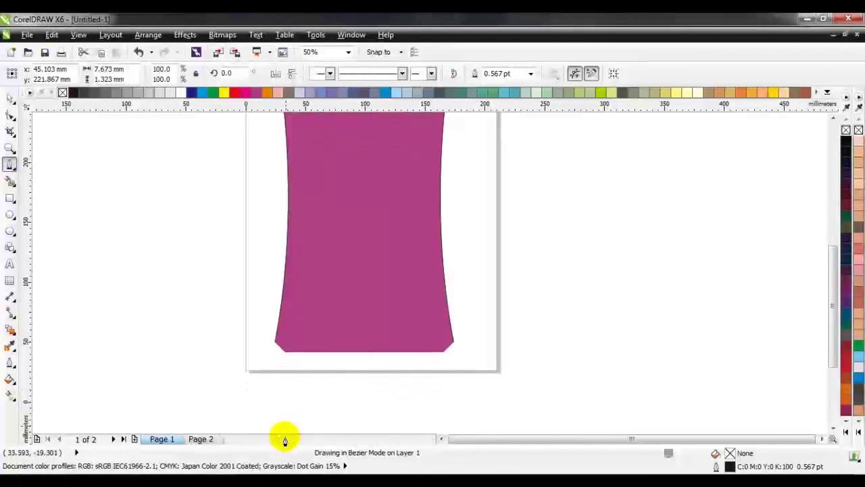
double_click(277, 420)
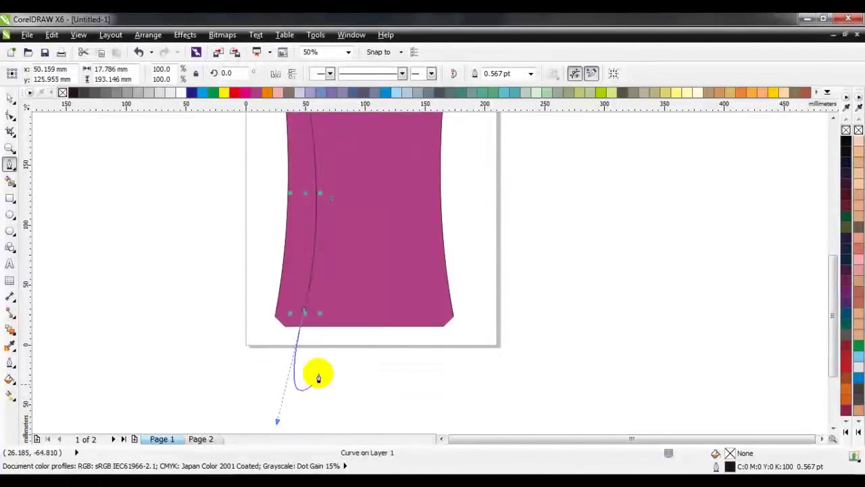
left_click(304, 315)
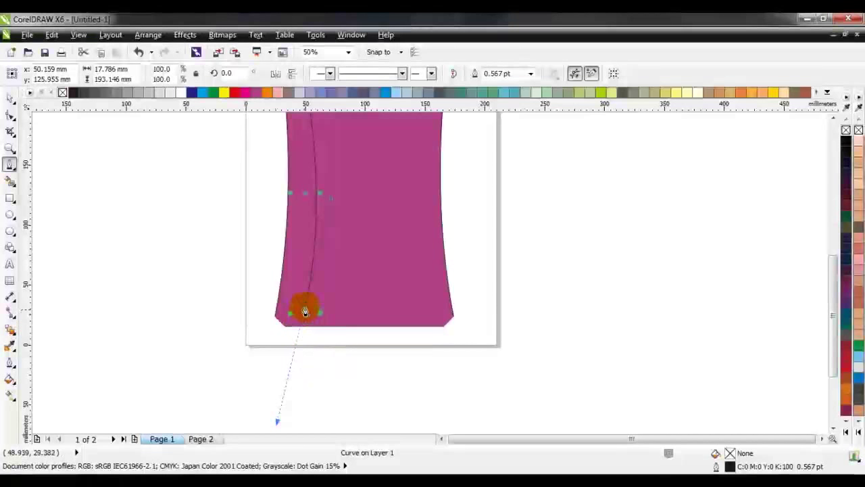
Add a short bottom edge and a matching curved side to close the lower strip, about 21 mm wide and 194 mm high
scroll(290, 300, "up", 3)
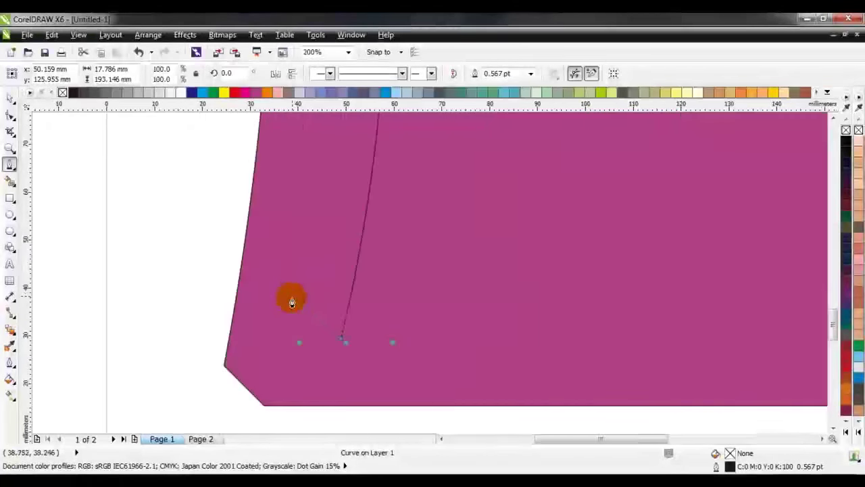
left_click(288, 342)
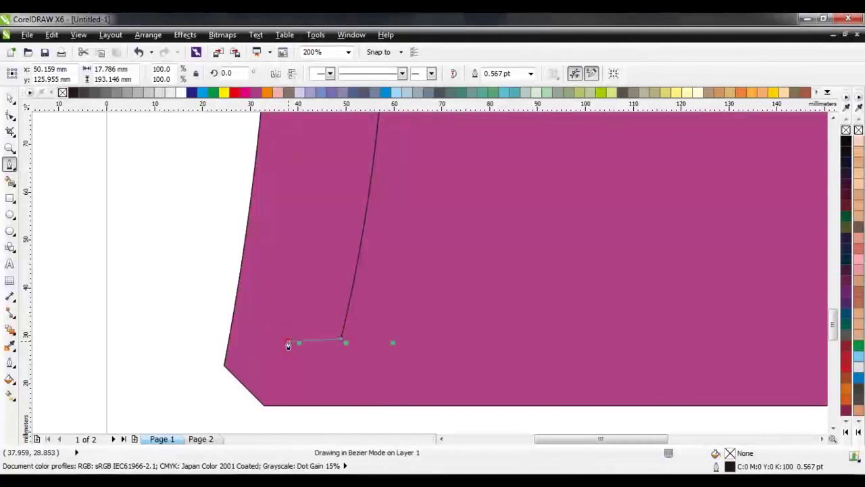
scroll(309, 313, "down", 4)
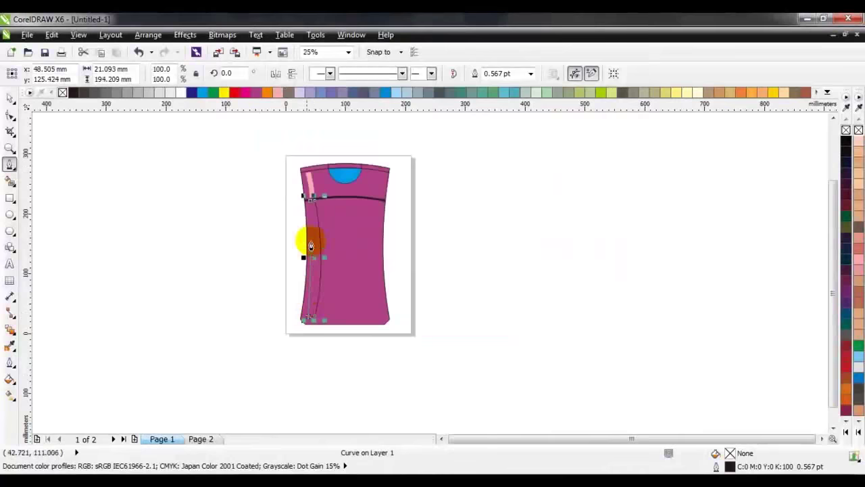
mouse_move(309, 190)
left_mouse_down()
mouse_move(321, 354)
mouse_move(333, 375)
left_mouse_up()
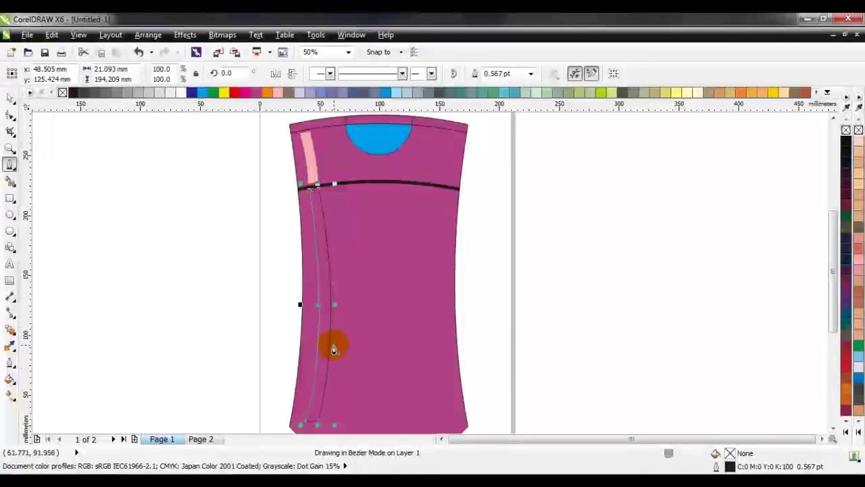
left_click_drag(334, 345, 334, 345)
key("space")
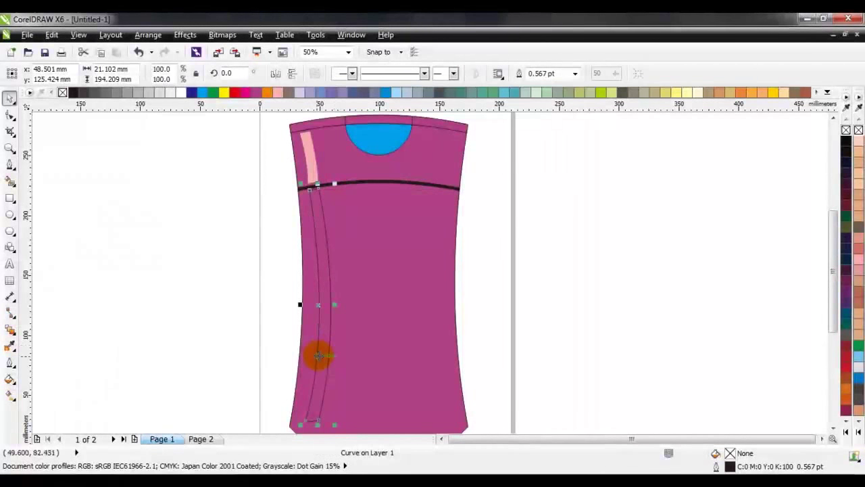
Rotate the long lower strip 3 degrees clockwise and fill it with the same light pink as the upper strip
left_click(318, 342)
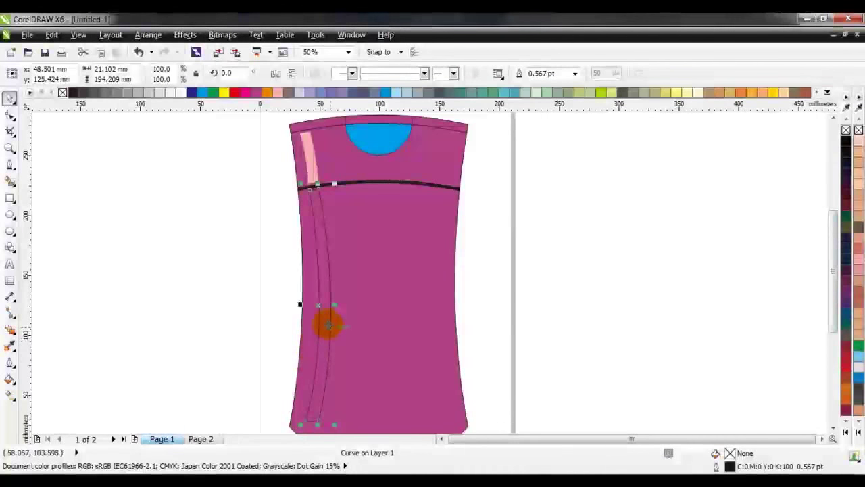
left_click_drag(339, 186, 341, 187)
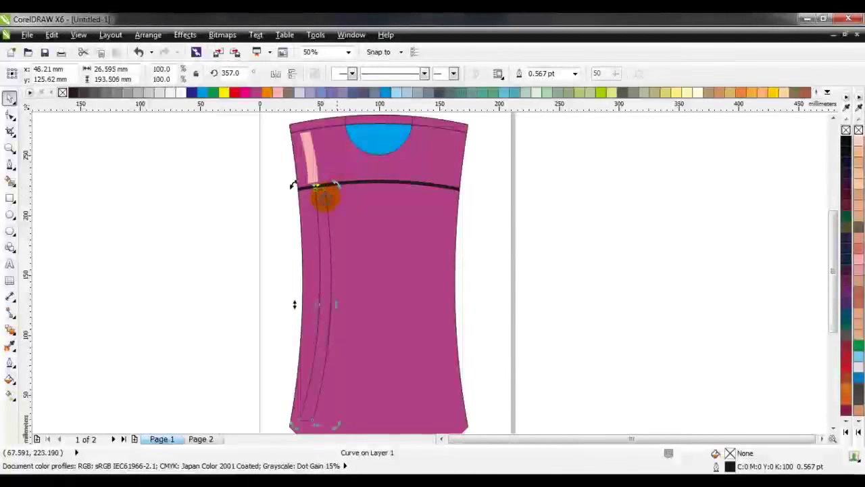
left_click(279, 93)
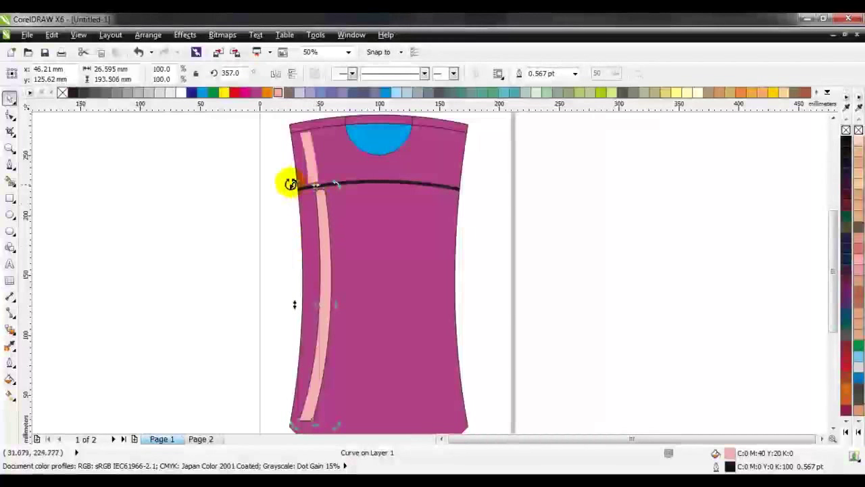
Adjust the lower strip's rotation to 358.7 degrees and move it into place beneath the upper pink strip
left_click_drag(291, 184, 289, 186)
left_click(272, 206)
left_click(329, 284)
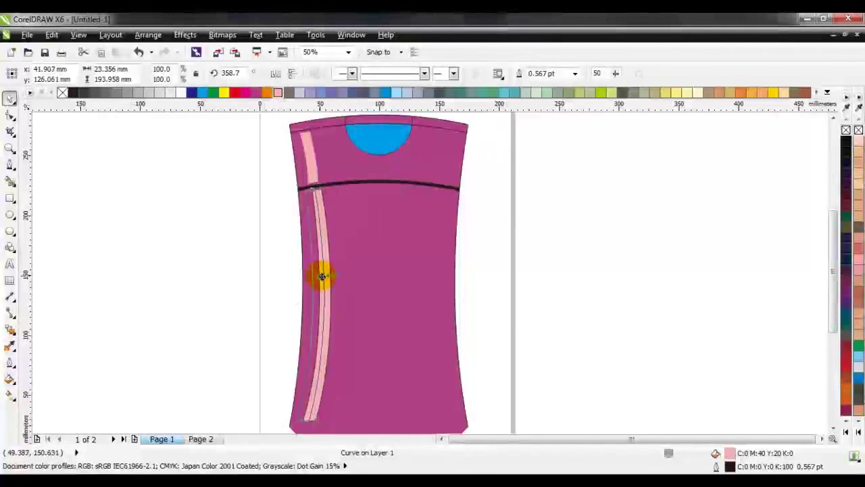
left_click(273, 207)
scroll(309, 174, "up", 2)
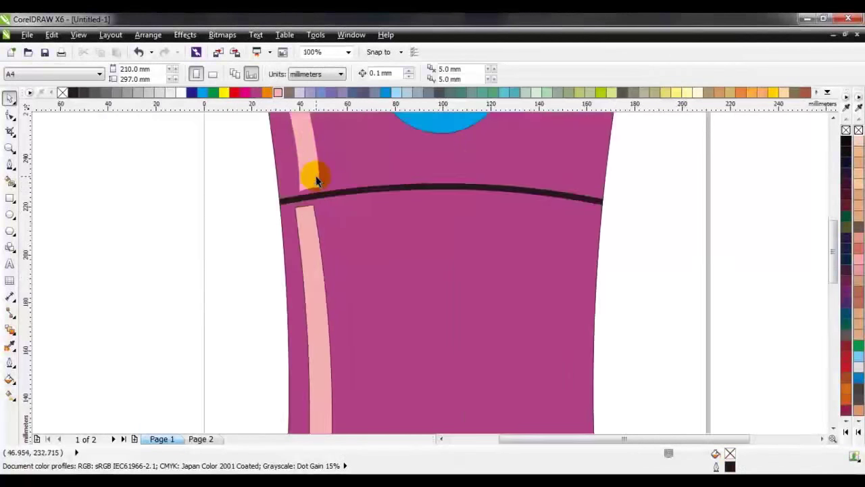
left_click(297, 273)
left_click_drag(296, 252, 305, 245)
left_click(192, 238)
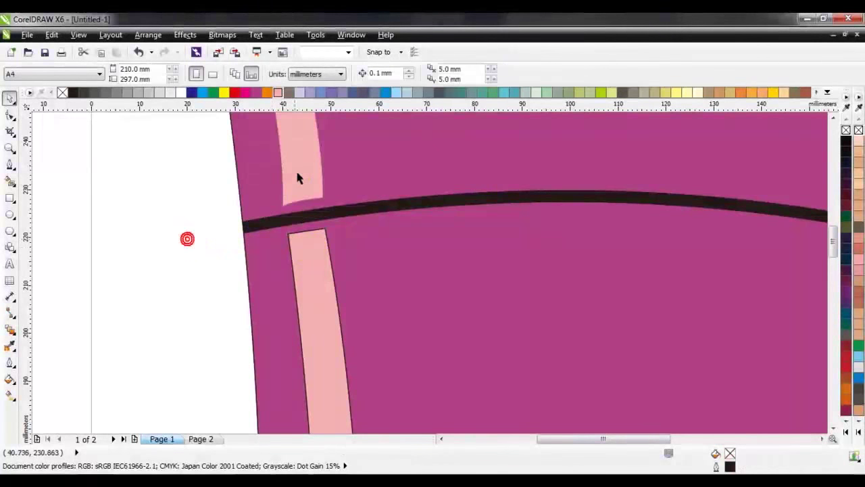
Shift the upper pink strip about 0.6 mm left to line it up better with the lower strip
left_click(302, 167)
scroll(334, 189, "down", 4)
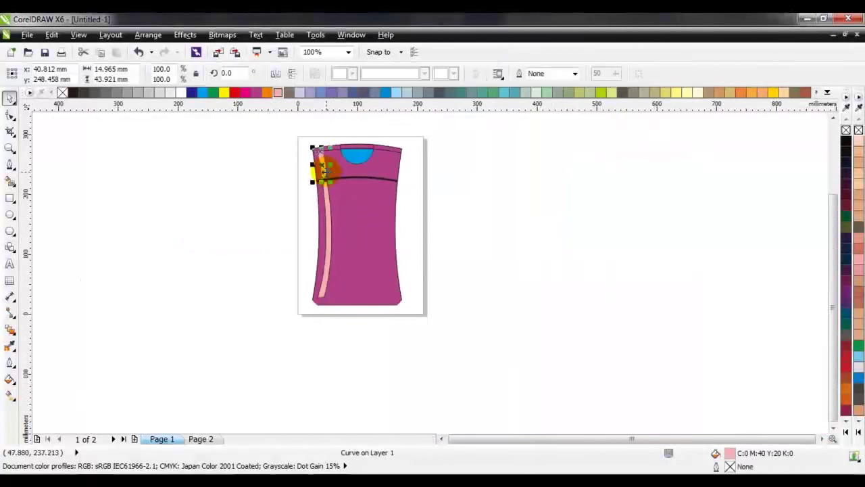
scroll(326, 166, "up", 3)
scroll(314, 172, "up", 1)
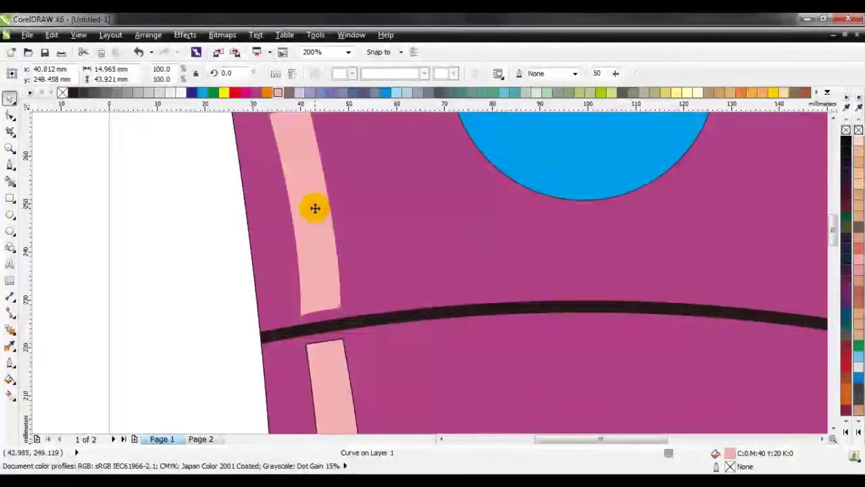
mouse_move(313, 209)
left_mouse_down()
mouse_move(304, 208)
mouse_move(315, 193)
left_mouse_up()
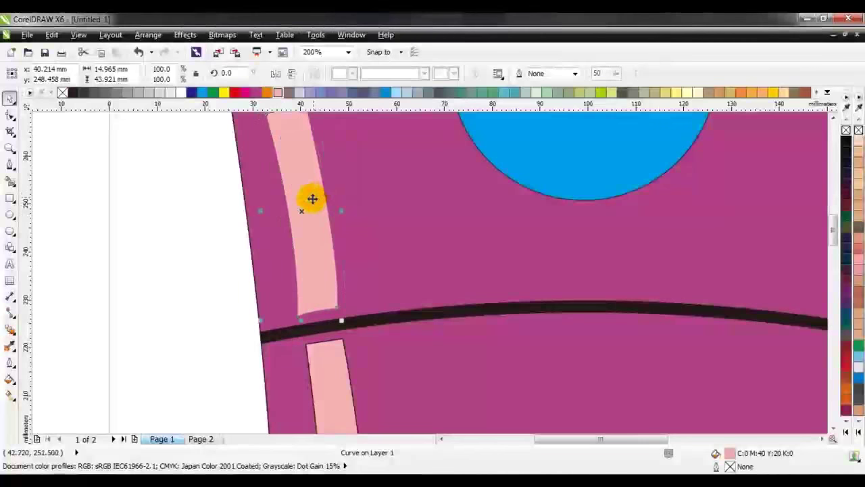
left_click(197, 211)
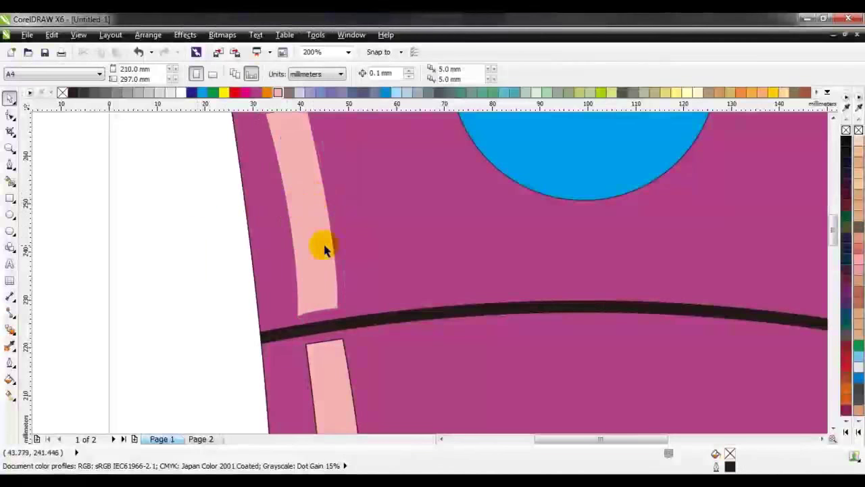
Remove the outline from the long lower pink strip and fit the whole bottle in view
left_click(320, 353)
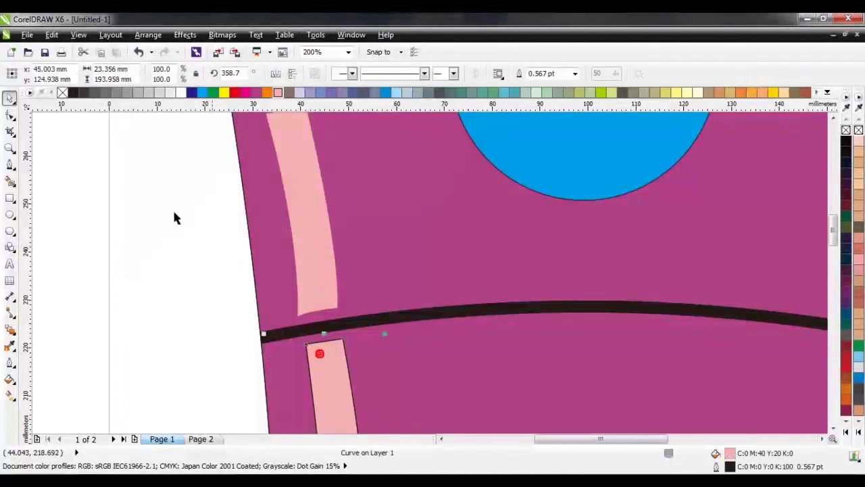
left_click(122, 181)
key("F4")
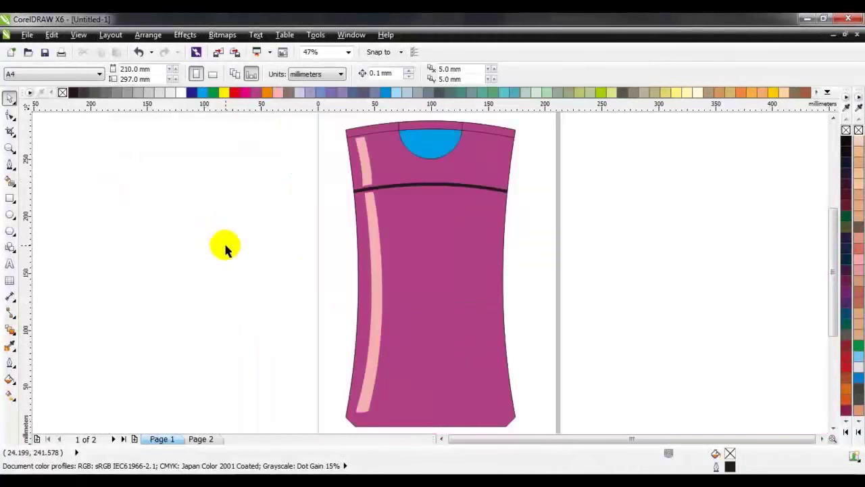
Convert the upper pink strip to a 300 dpi CMYK bitmap with anti-aliasing and a transparent background
left_click(368, 159)
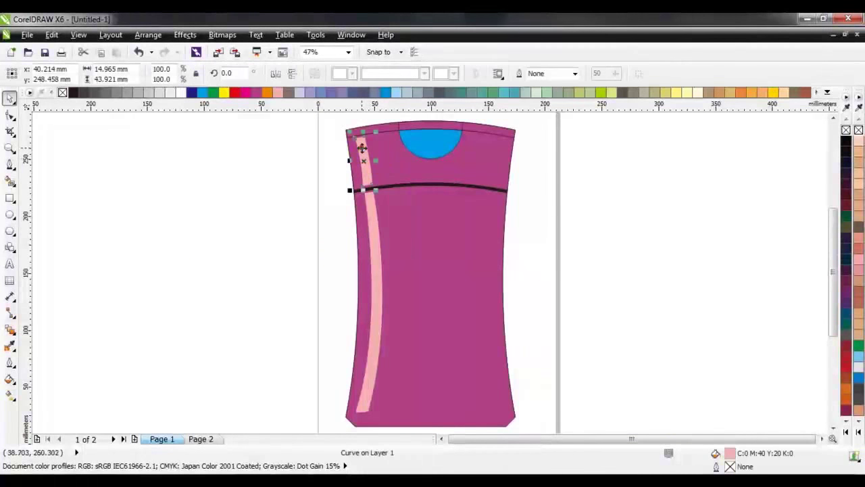
left_click(222, 34)
left_click(259, 49)
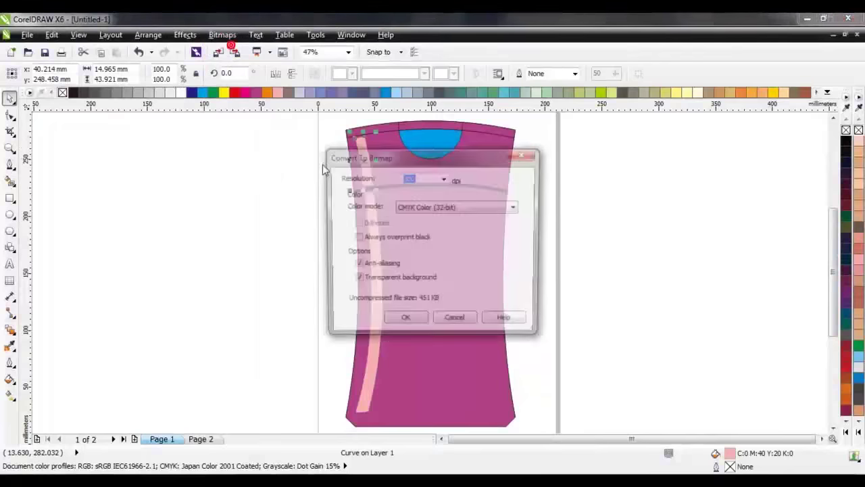
left_click(378, 321)
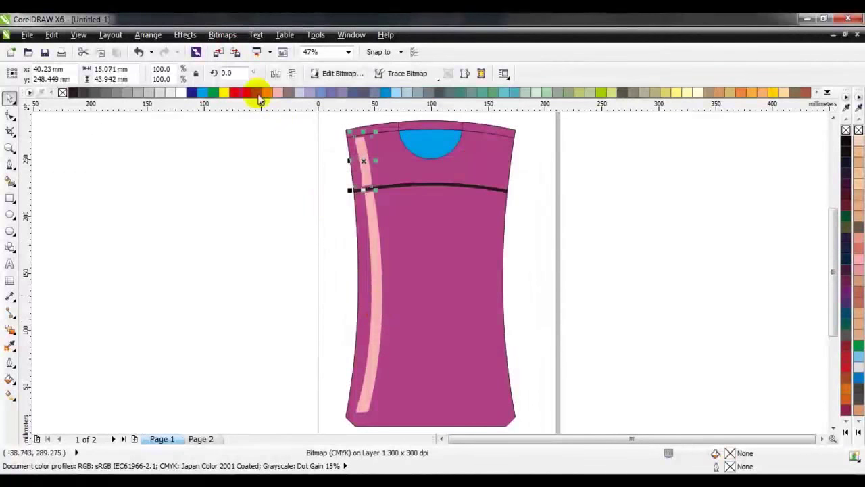
Apply a Gaussian Blur with a 49-pixel radius to the upper pink strip
left_click(222, 34)
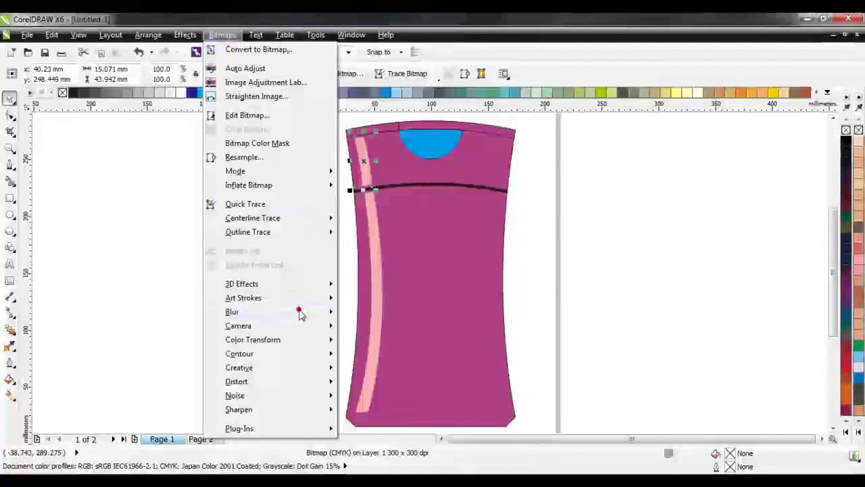
mouse_move(301, 311)
left_click(372, 325)
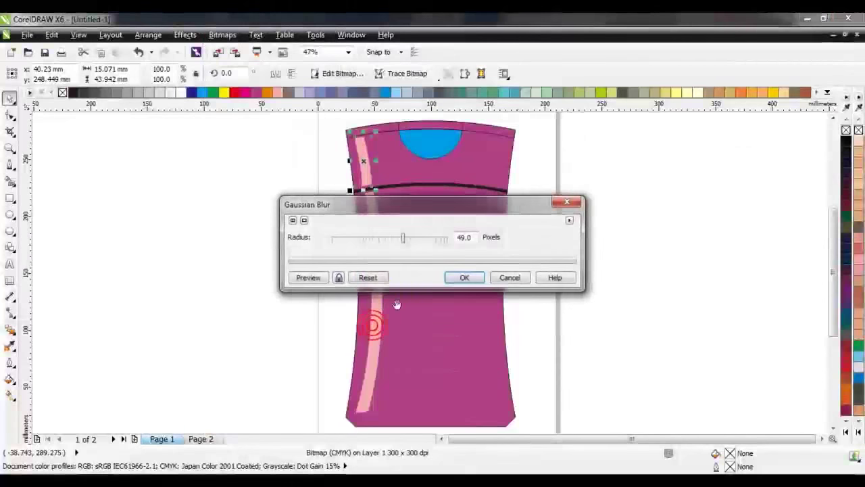
left_click(339, 278)
left_click_drag(406, 198, 578, 203)
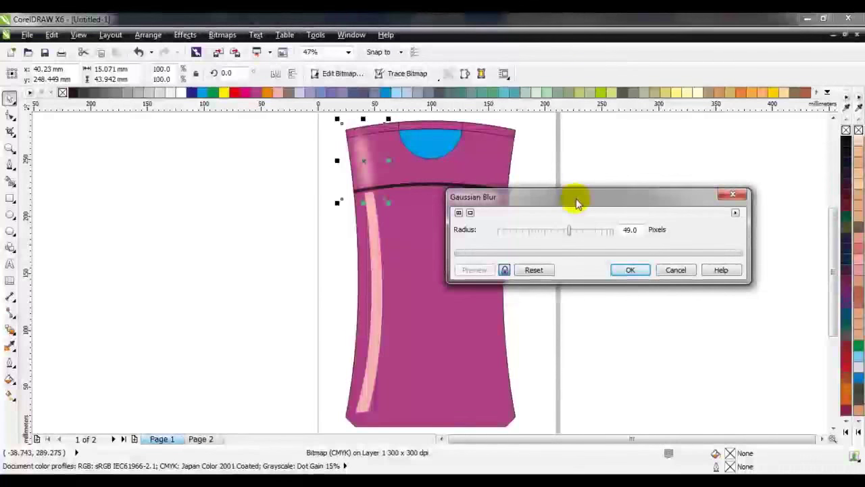
left_click(623, 271)
left_click(566, 237)
Convert the long lower pink strip to a 300 dpi CMYK bitmap
left_click(375, 218)
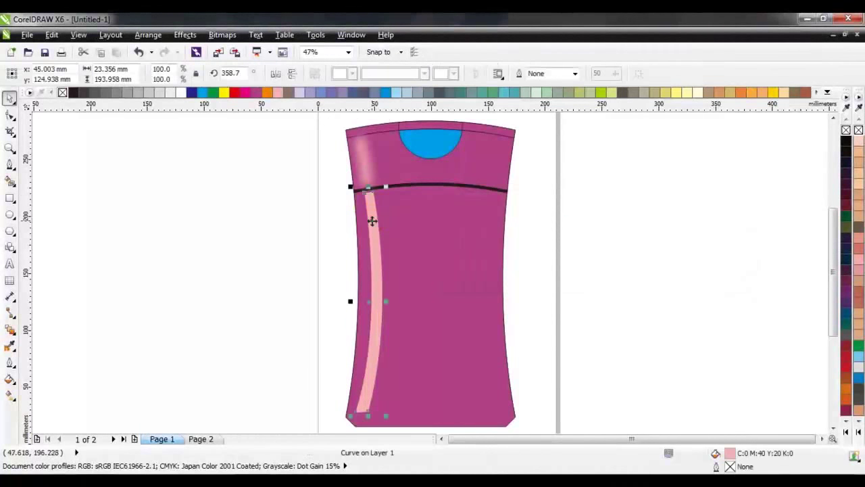
left_click(222, 35)
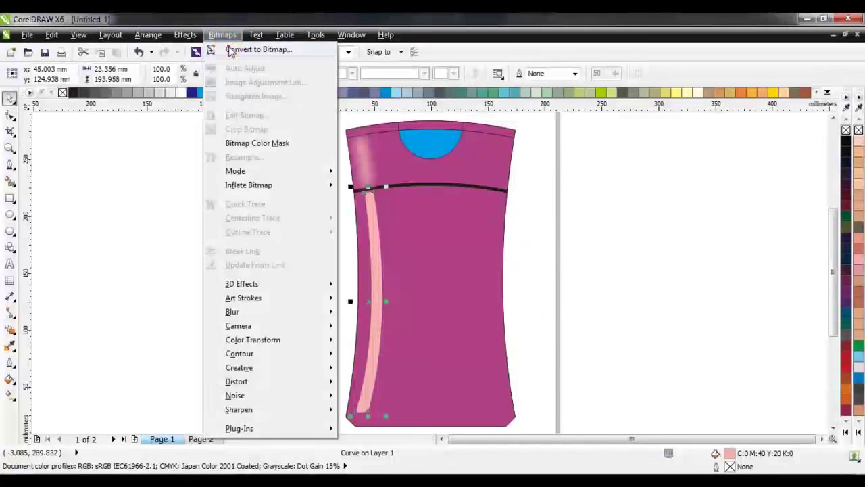
left_click(230, 52)
left_click(402, 321)
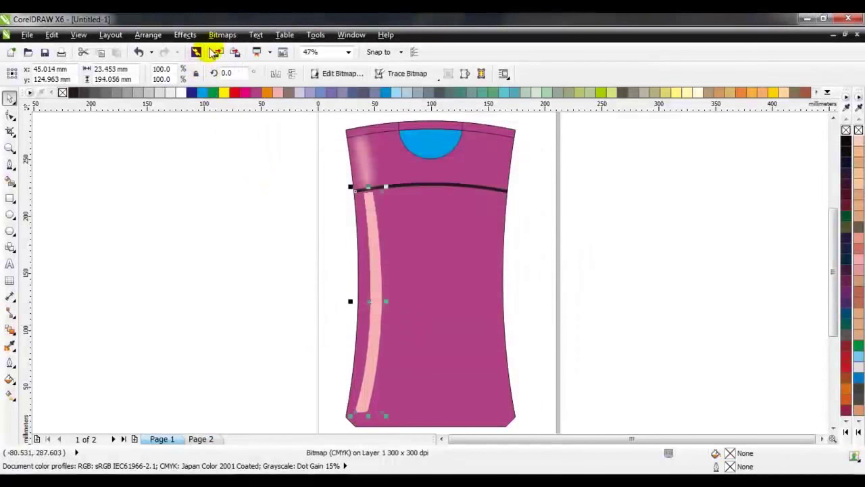
Apply a Gaussian Blur with a 49-pixel radius to the long lower strip
left_click(223, 34)
mouse_move(281, 314)
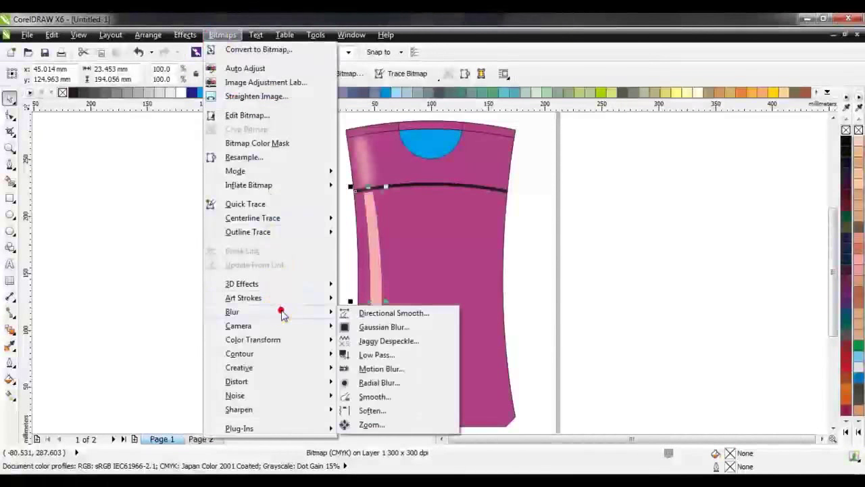
left_click(382, 328)
left_click_drag(424, 200, 604, 200)
left_click(522, 273)
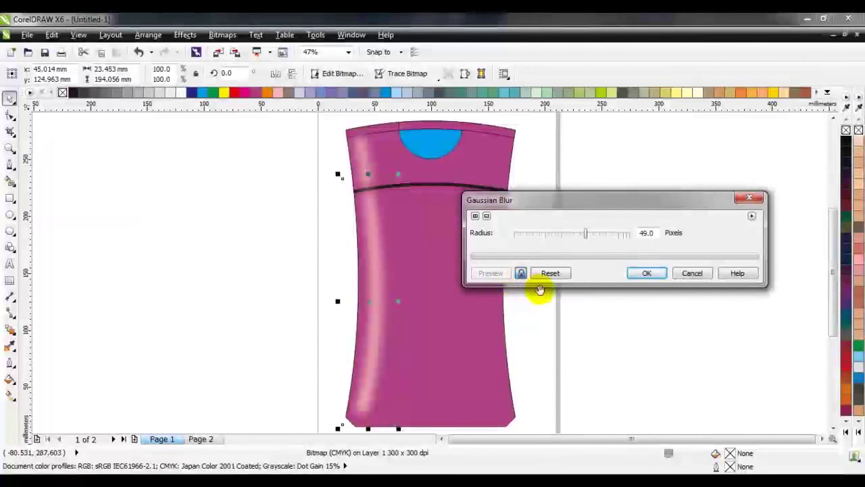
left_click(646, 273)
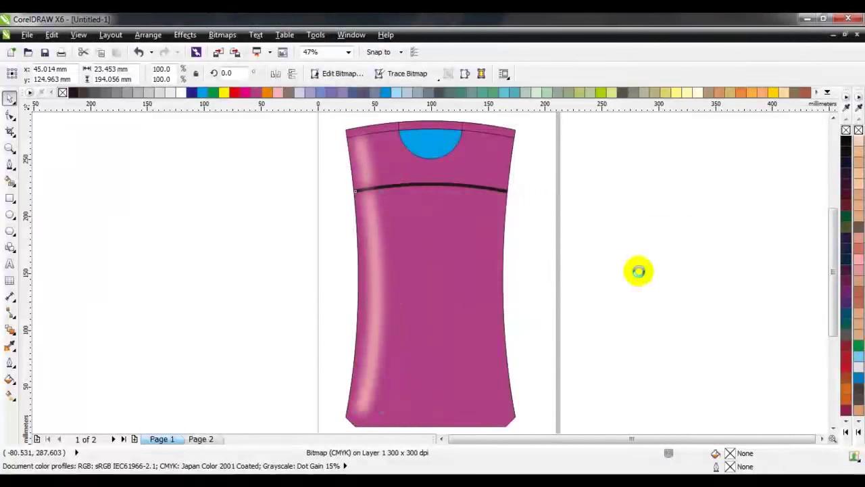
PowerClip the blurred upper strip inside the purple cap section above the black band
left_click(365, 161)
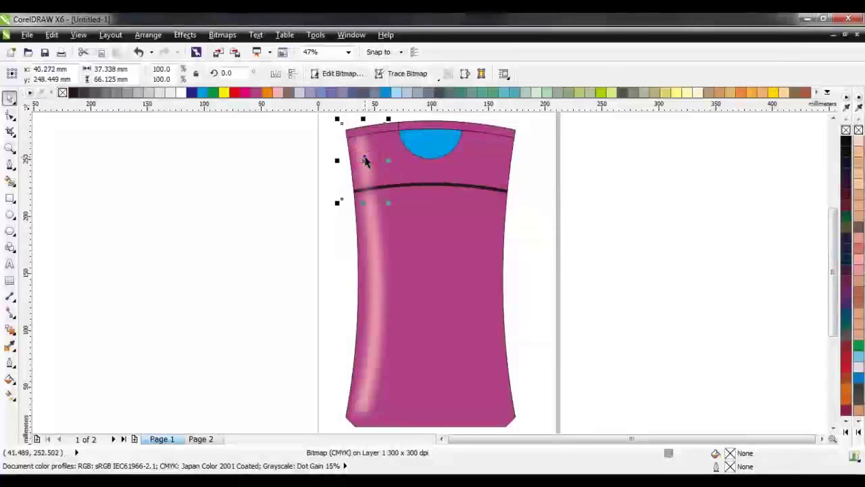
right_click(365, 159)
left_click(388, 21)
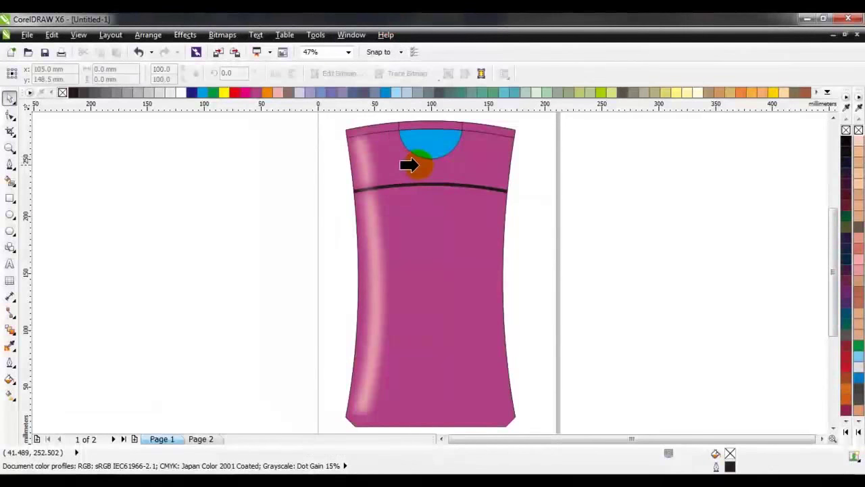
left_click(410, 165)
left_click(340, 215)
PowerClip the blurred lower strip inside the purple body section below the black band
left_click(376, 239)
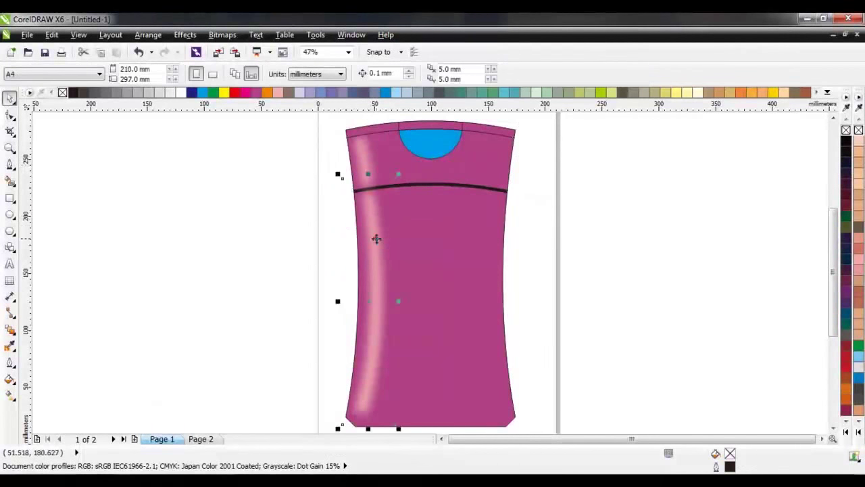
right_click(375, 238)
left_click(395, 20)
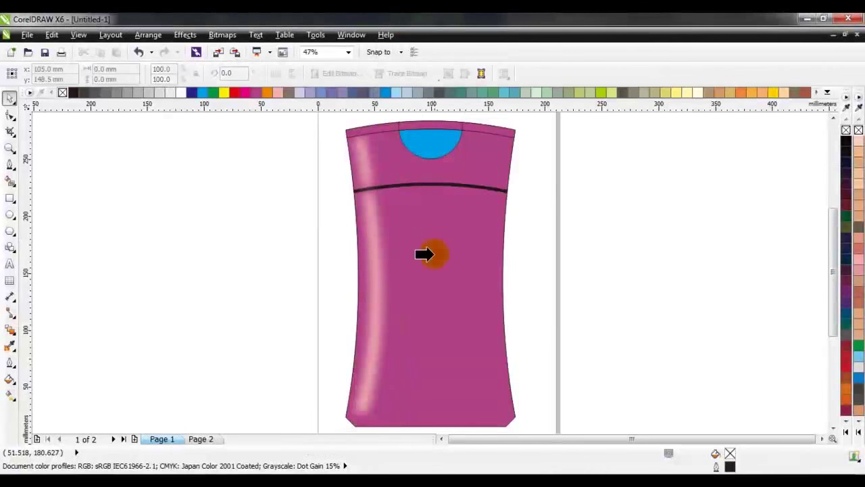
left_click(433, 254)
left_click(565, 230)
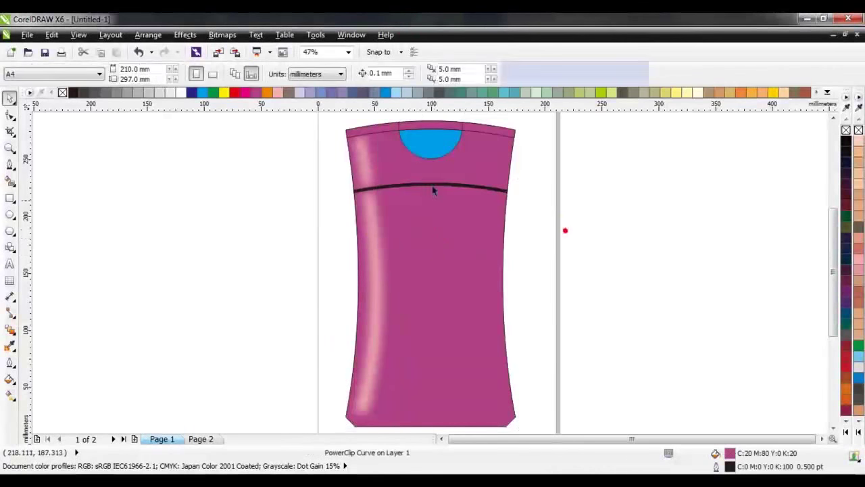
Edit the cap section's PowerClip, place a horizontally mirrored copy of the blurred strip along the right edge, and finish editing
left_click(371, 157)
right_click(384, 159)
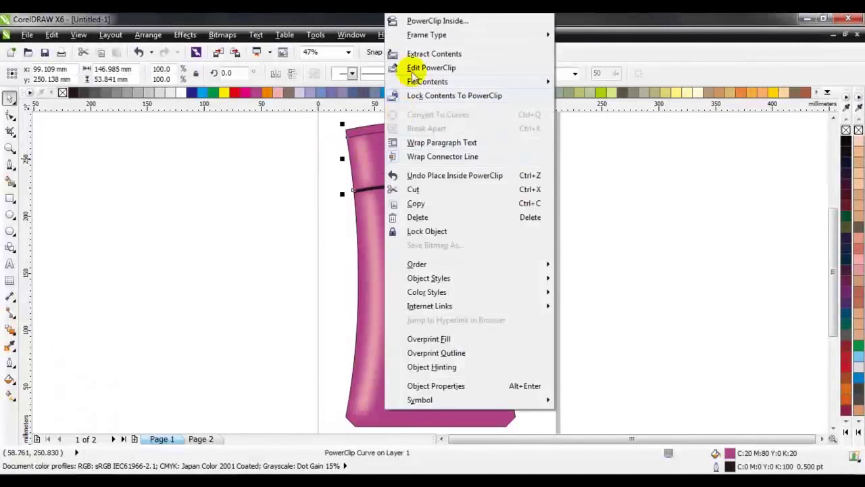
left_click(413, 71)
scroll(392, 138, "up", 2)
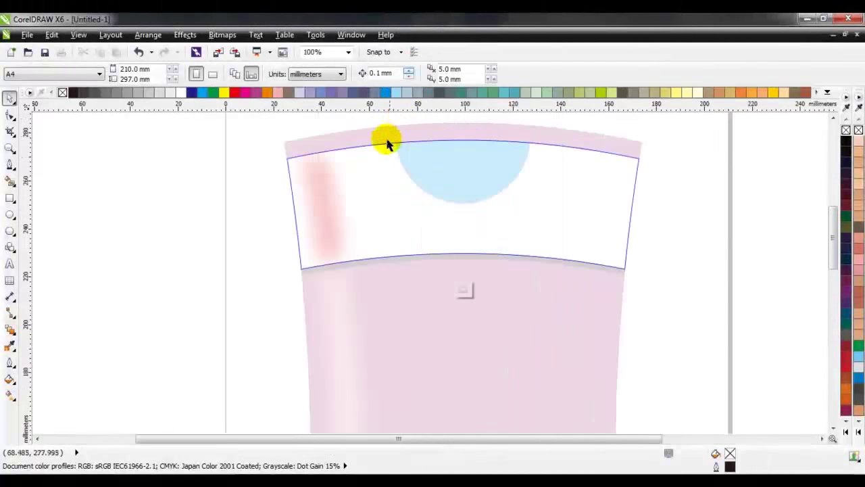
left_click_drag(324, 194, 605, 194)
left_click(275, 73)
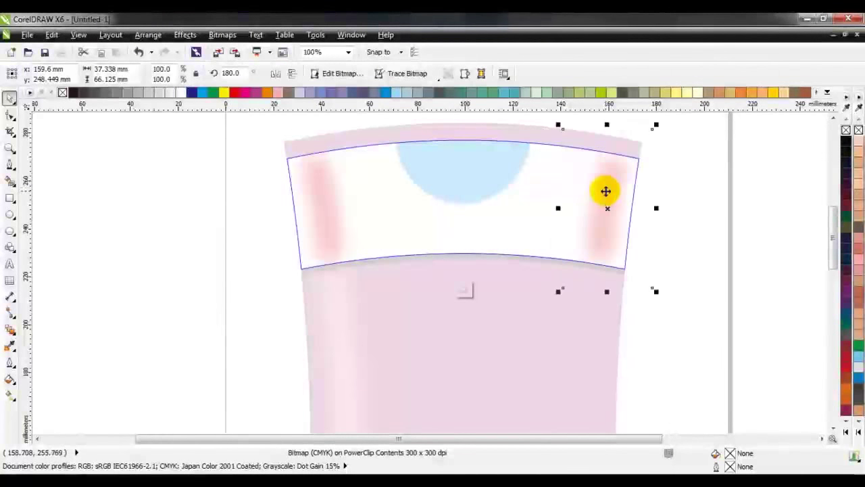
left_click(464, 288)
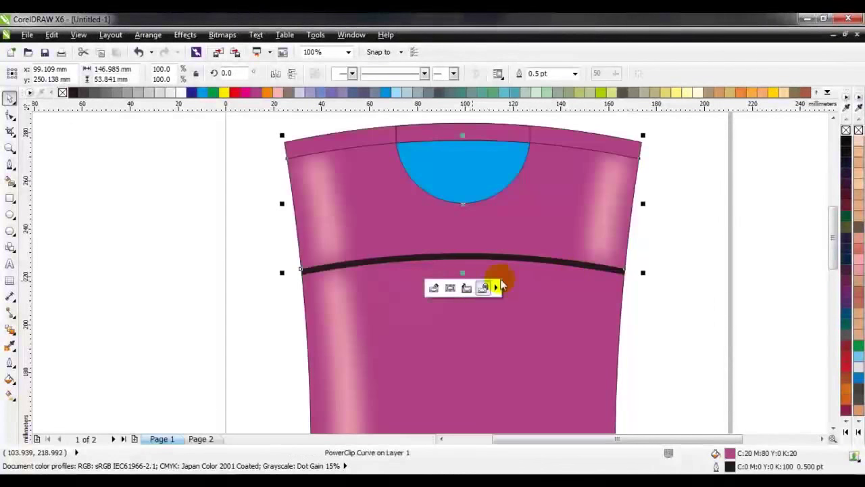
Edit the body section's PowerClip and make a horizontally mirrored copy of the long blurred strip on the right side
right_click(453, 309)
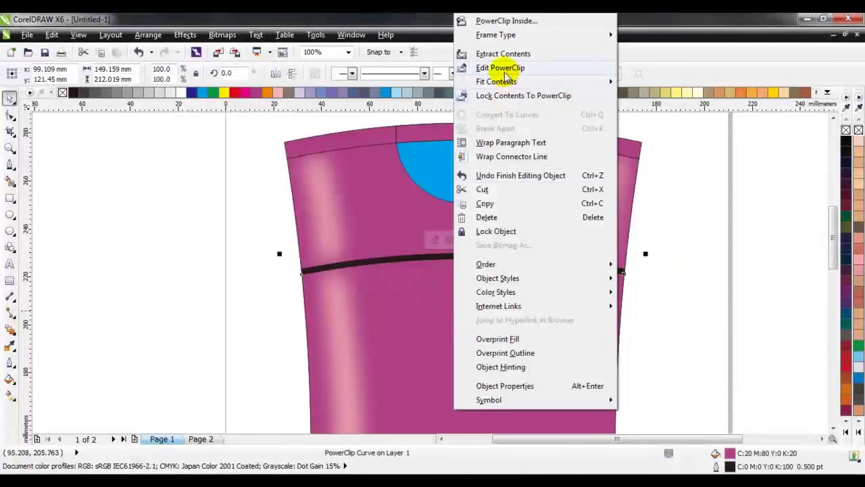
left_click(504, 70)
left_click(355, 326)
left_click_drag(340, 302, 579, 323)
right_click(579, 323)
left_click(275, 74)
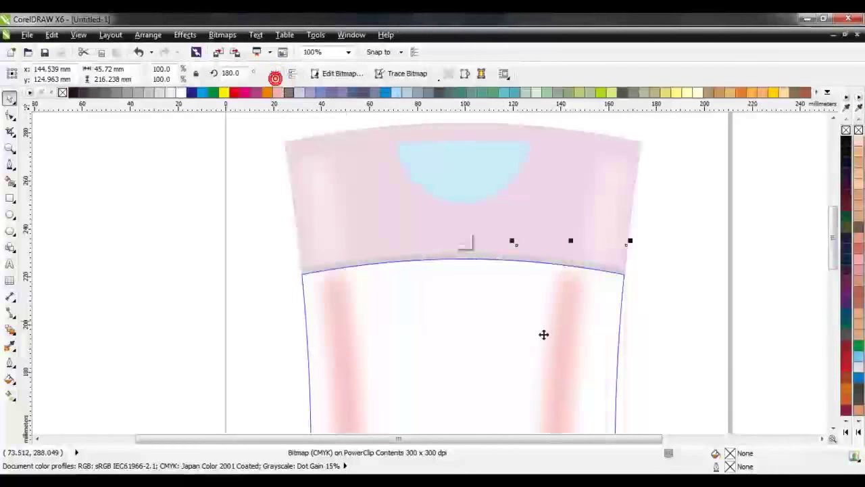
Move the mirrored body strip near the right edge at about x 154.6 mm and finish editing the PowerClip
left_click_drag(565, 328, 597, 333)
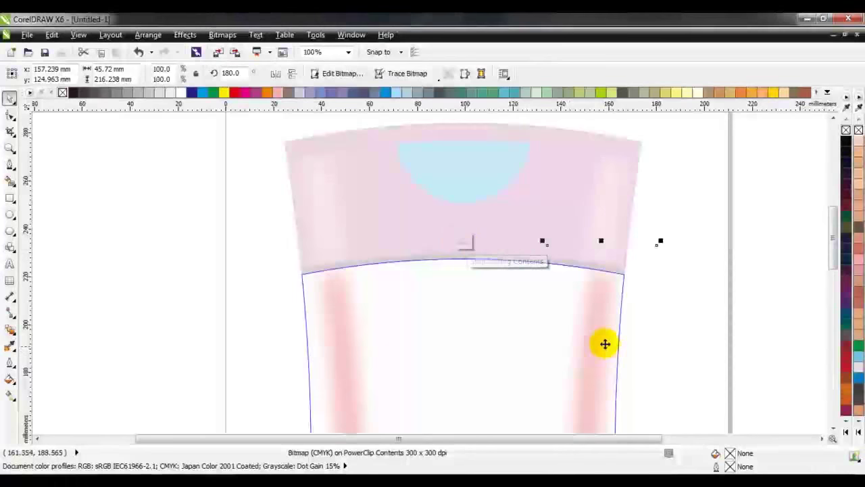
left_click_drag(592, 336, 587, 330)
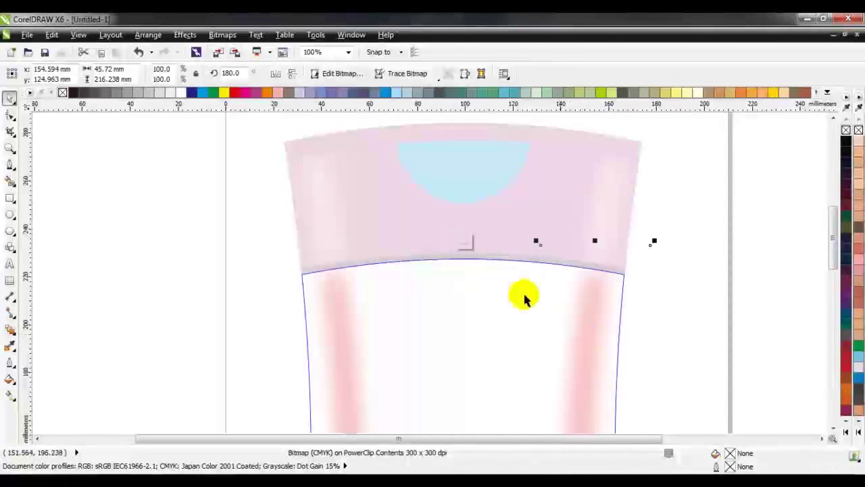
left_click(465, 242)
left_click(652, 328)
scroll(516, 282, "down", 2)
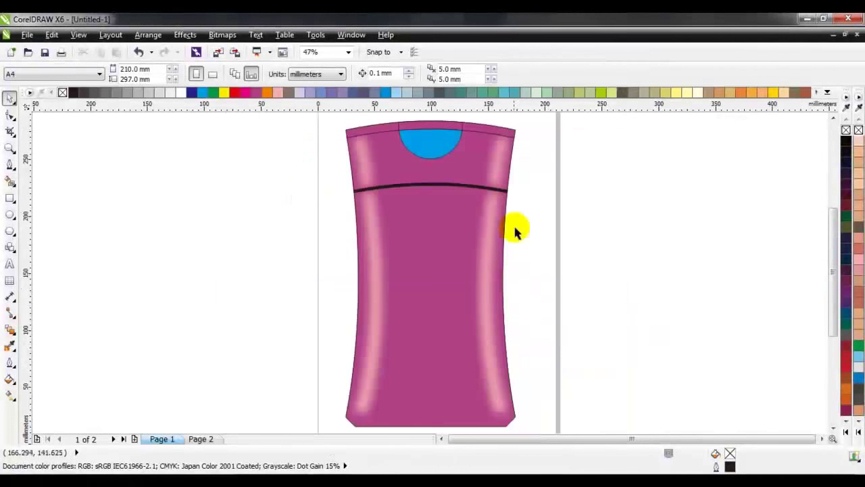
Draw a flat-bottomed arc about 74 mm wide and 4 mm high above the black band, filled light pink (C:0 M:40 Y:20 K:0) without outline
scroll(421, 135, "up", 3)
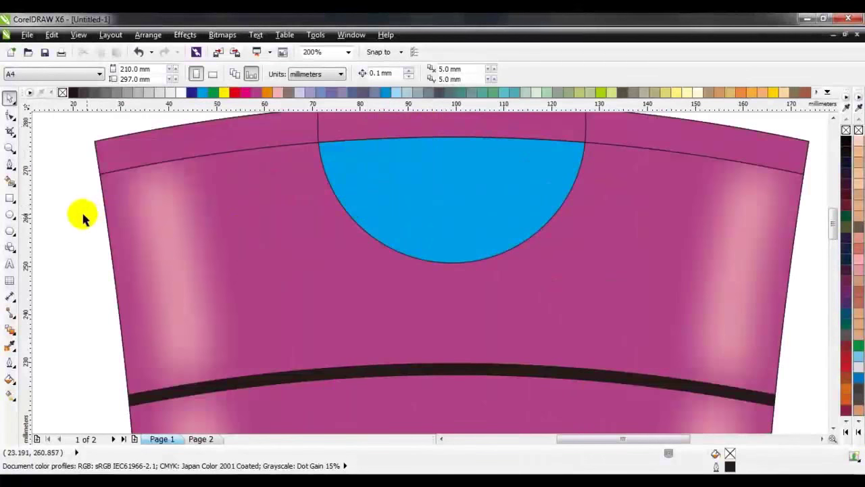
left_click(9, 164)
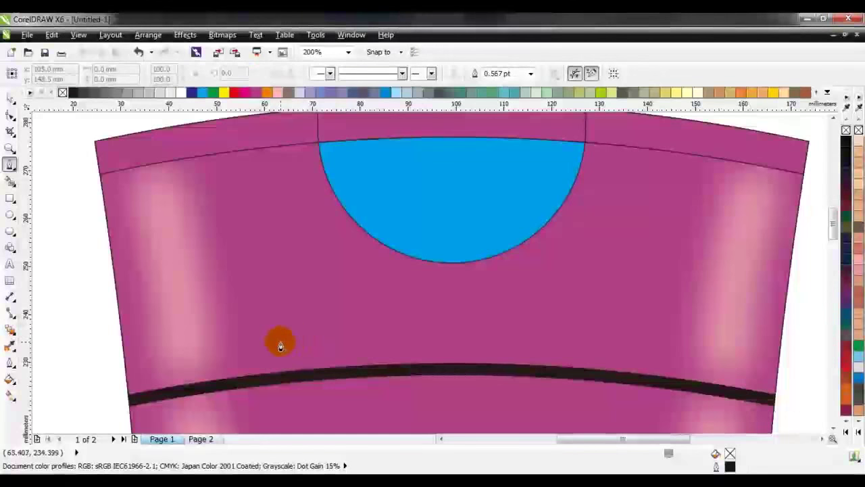
left_click(627, 347)
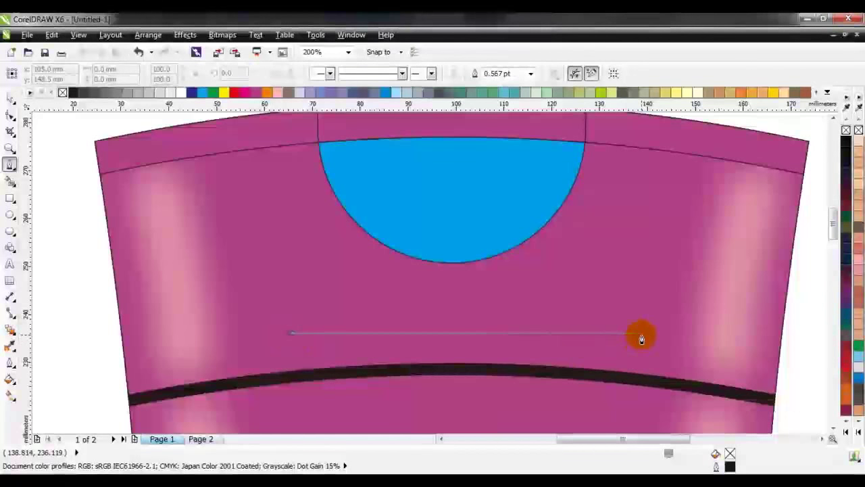
left_click(642, 336)
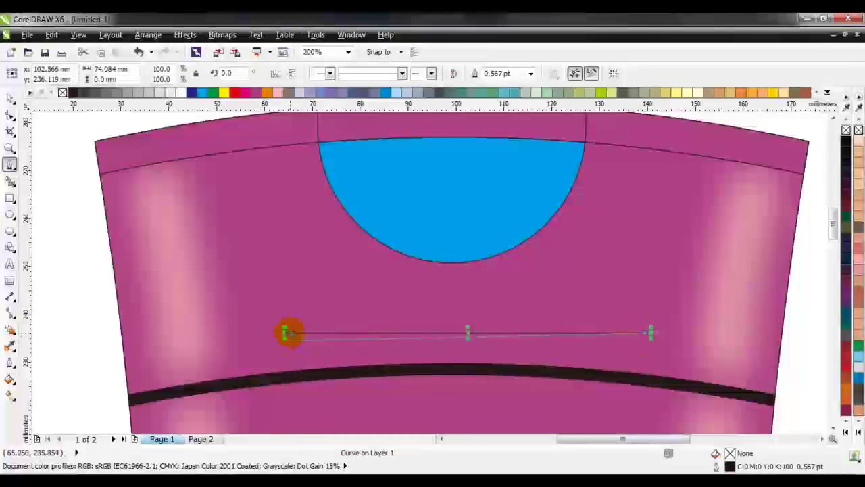
mouse_move(286, 331)
left_mouse_down()
mouse_move(467, 298)
mouse_move(448, 290)
left_mouse_up()
key("space")
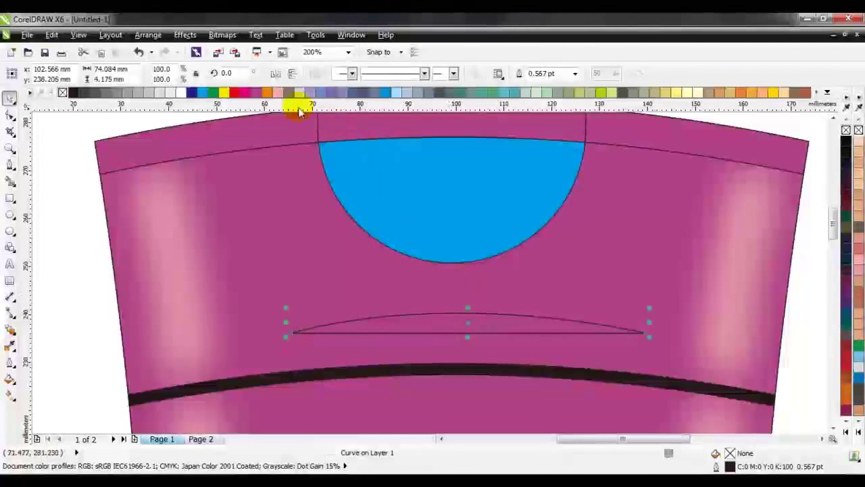
left_click(275, 93)
right_click(62, 92)
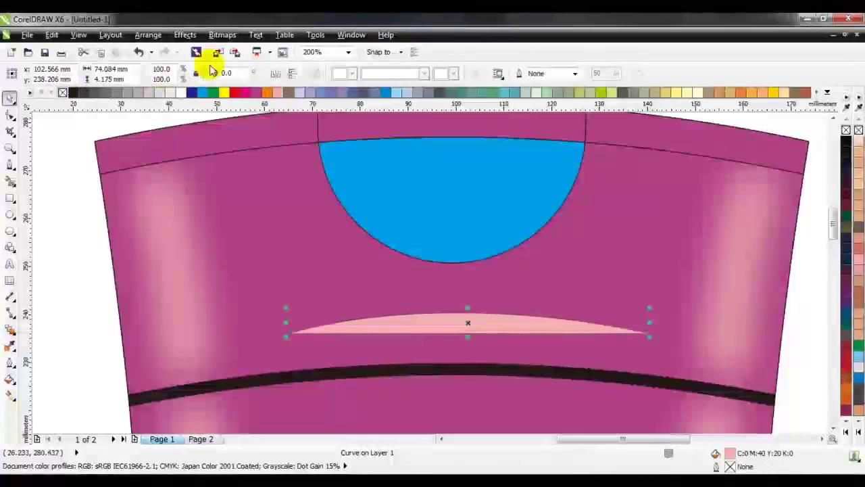
Convert the pink arc shape to a bitmap and shift it left to centre it below the blue half-circle
left_click(222, 36)
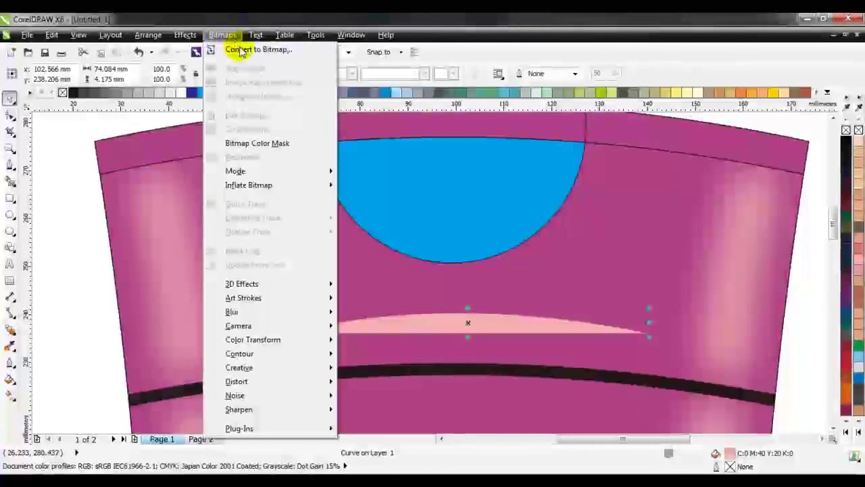
left_click(230, 49)
left_click(408, 323)
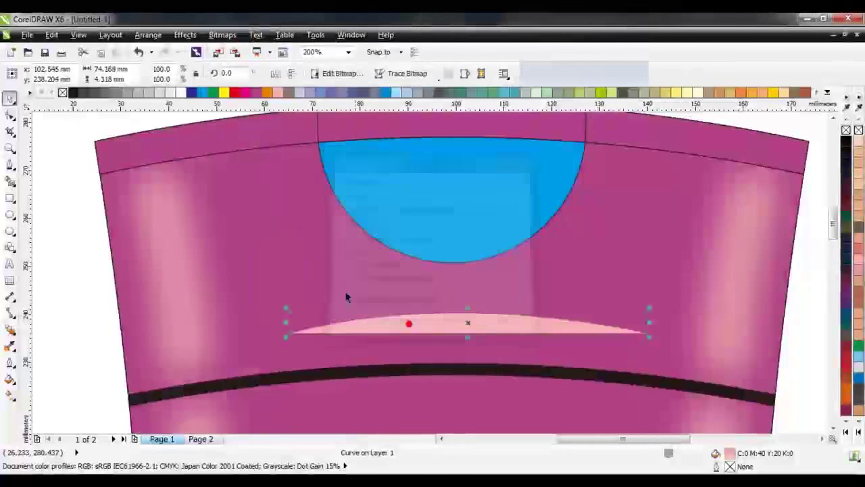
left_click(71, 222)
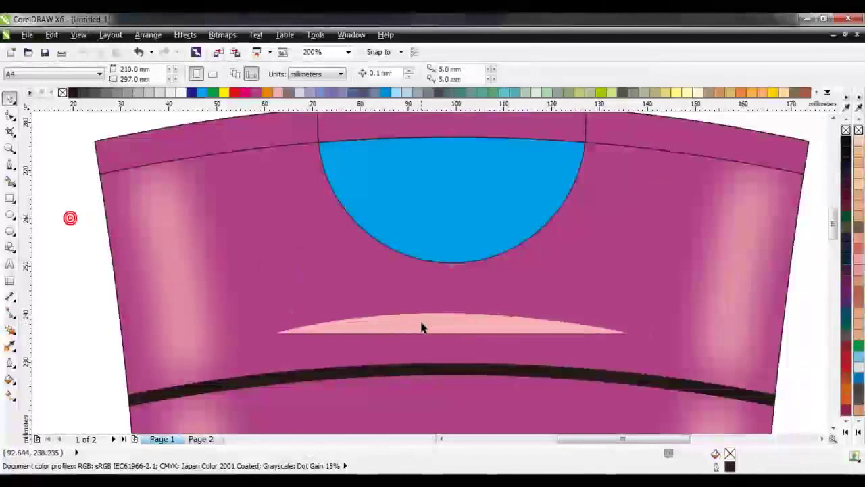
Apply a Gaussian blur with a 44-pixel radius to the pink arc bitmap above the black band
left_click(421, 322)
left_click(233, 39)
mouse_move(291, 310)
left_click(367, 327)
left_click(344, 278)
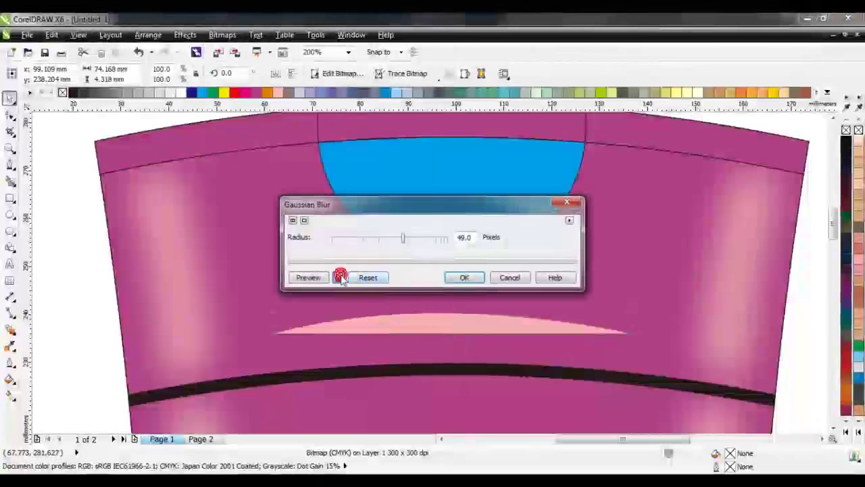
left_click_drag(466, 204, 619, 160)
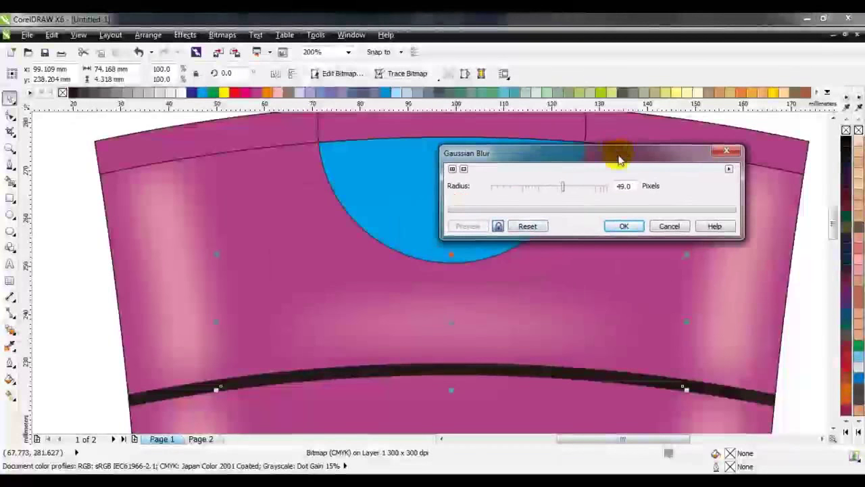
left_click_drag(563, 187, 561, 189)
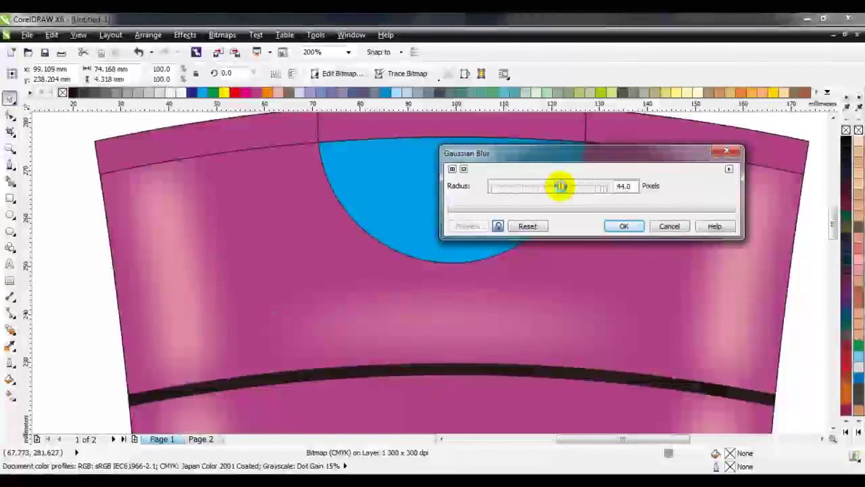
left_click(624, 226)
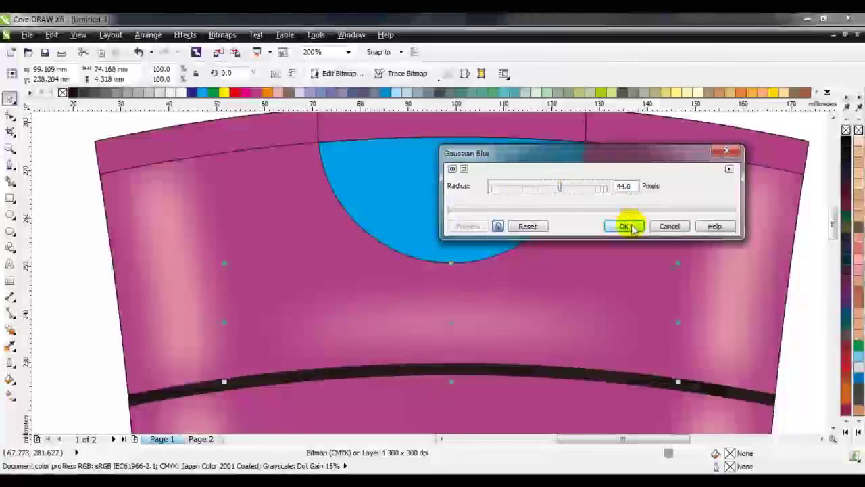
key("F4")
left_click(588, 242)
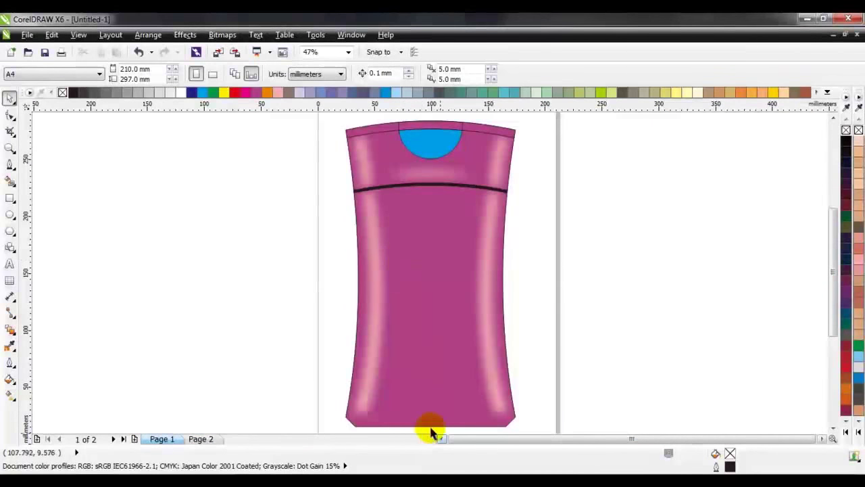
Draw a closed shape with a straight top and downward-bowed lower edge, about 143 mm wide and 9 mm high, across the bottle's base
scroll(430, 430, "up", 2)
scroll(832, 297, "down", 2)
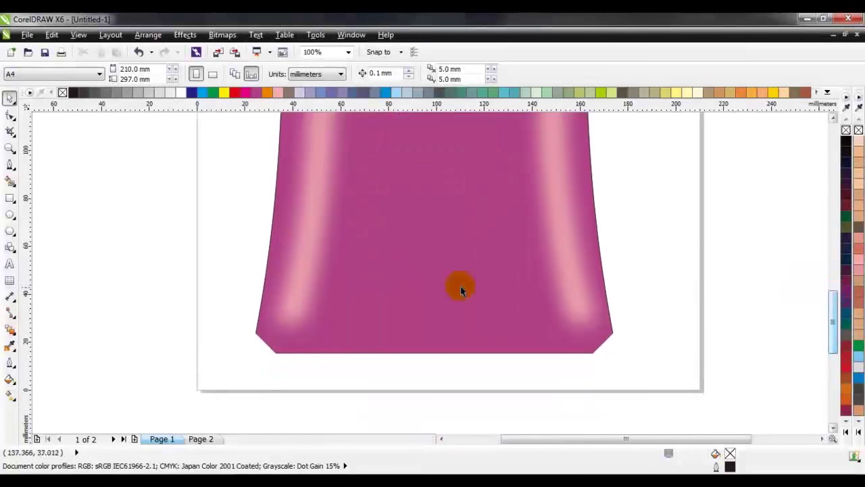
left_click(460, 286)
left_click(114, 175)
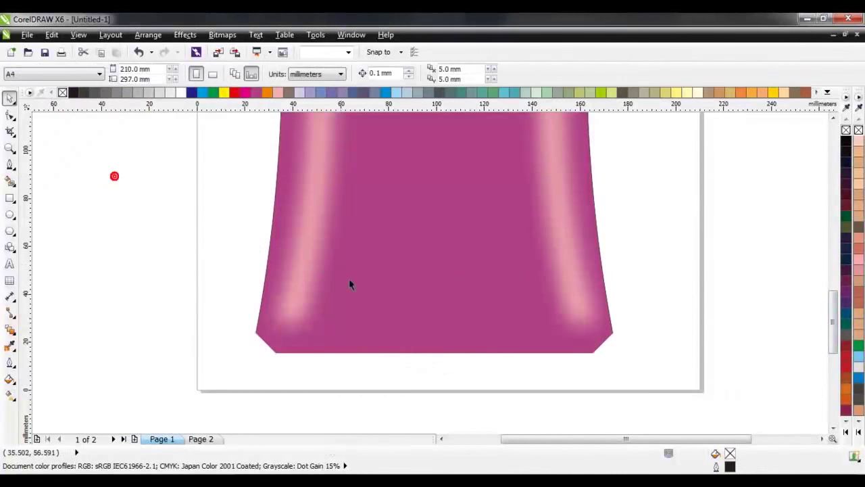
left_click(10, 164)
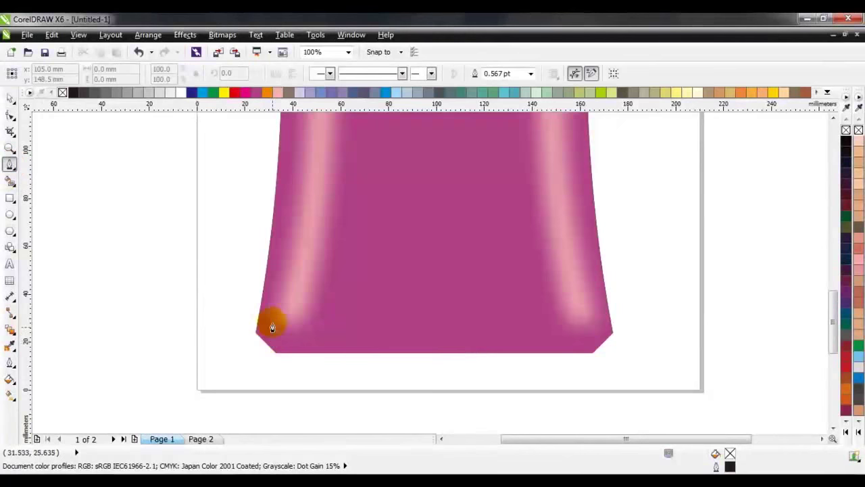
left_click(263, 319)
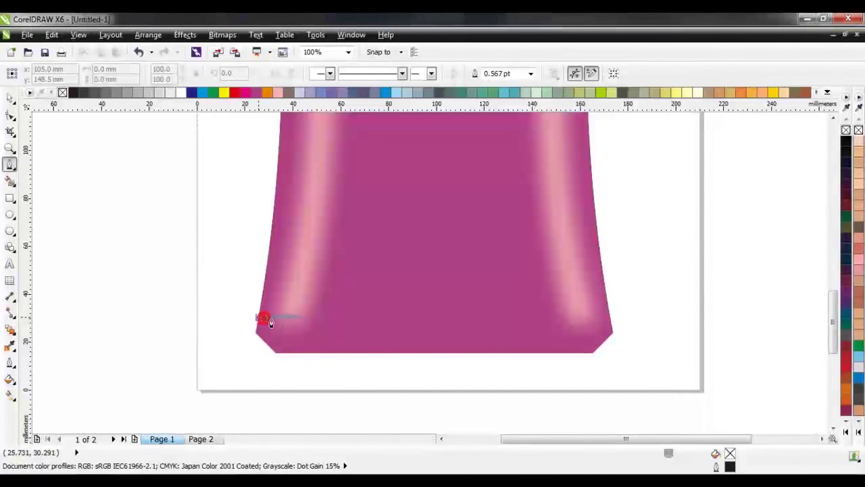
left_click(606, 318)
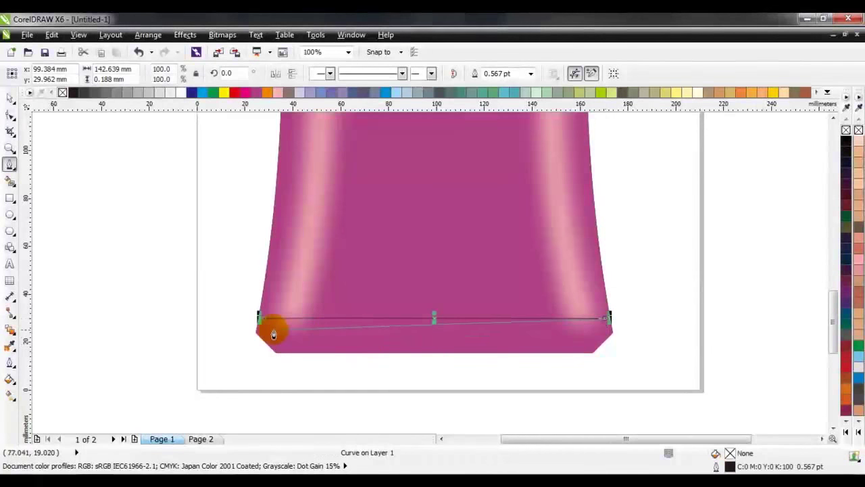
mouse_move(263, 319)
left_mouse_down()
mouse_move(374, 363)
mouse_move(444, 367)
mouse_move(434, 365)
left_mouse_up()
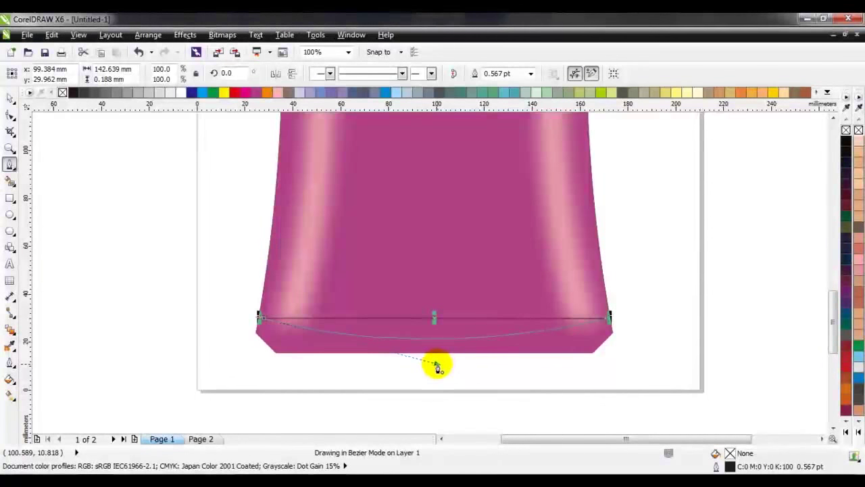
key("space")
Fill the base shape with dark purple C:50 M:91 Y:33 K:0 and remove its outline
left_click(261, 92)
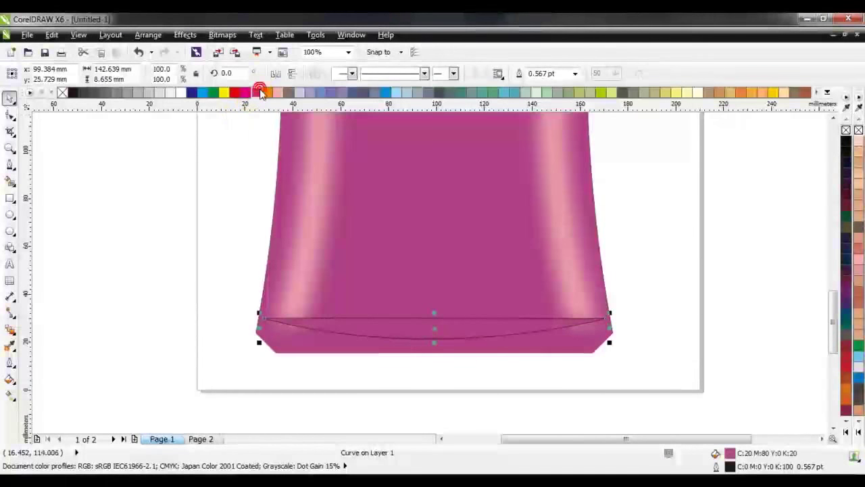
left_click_drag(259, 93, 305, 120)
right_click(63, 92)
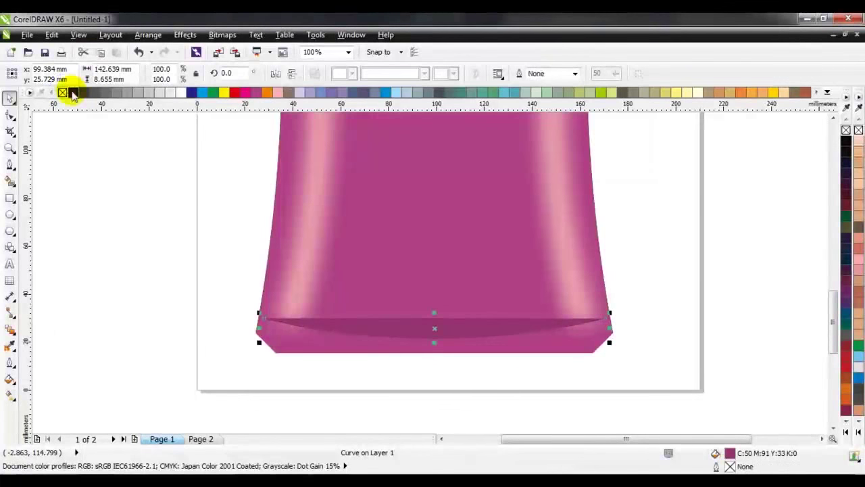
Convert the dark base shape to a 300 dpi CMYK bitmap with transparent background and apply a 39-pixel Gaussian blur
left_click(222, 35)
left_click(229, 50)
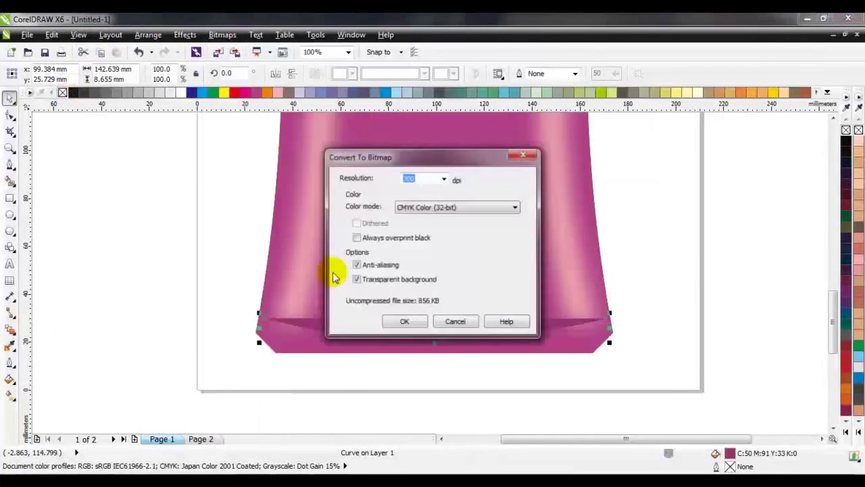
left_click(404, 321)
left_click(222, 34)
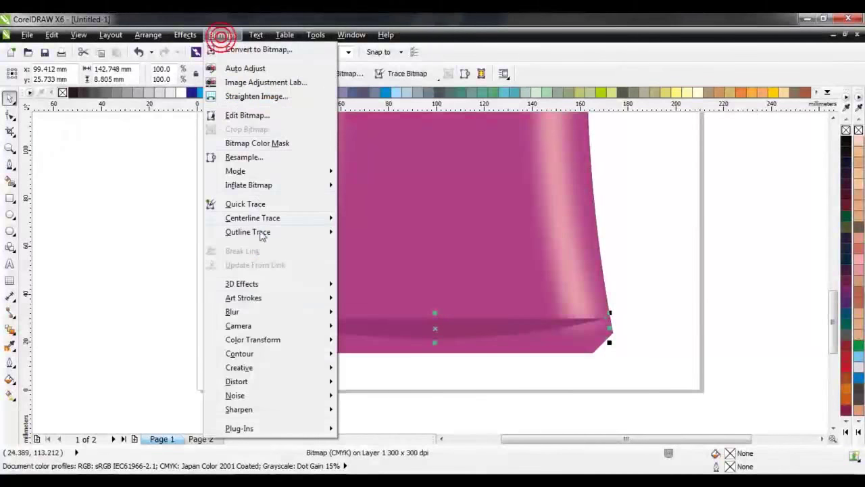
mouse_move(328, 311)
left_click(358, 326)
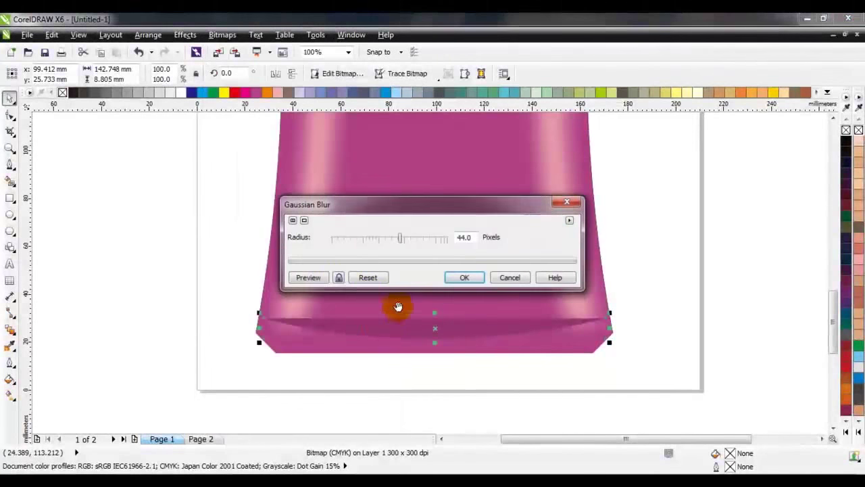
left_click(339, 277)
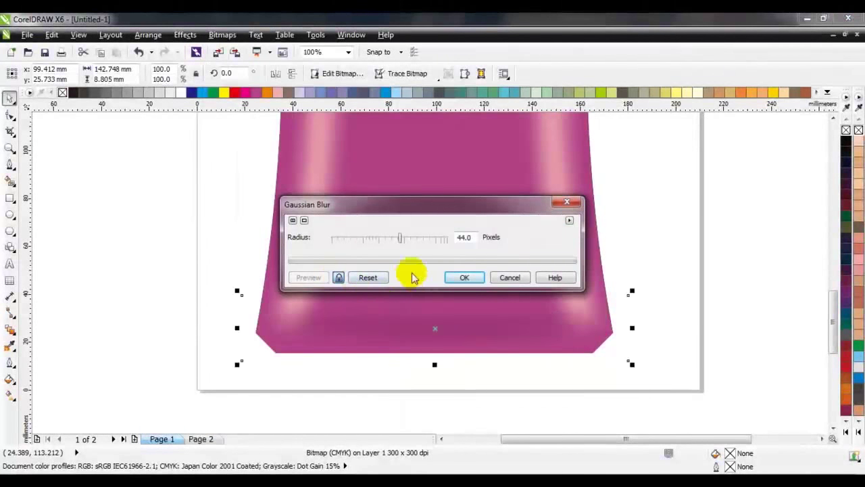
left_click(392, 237)
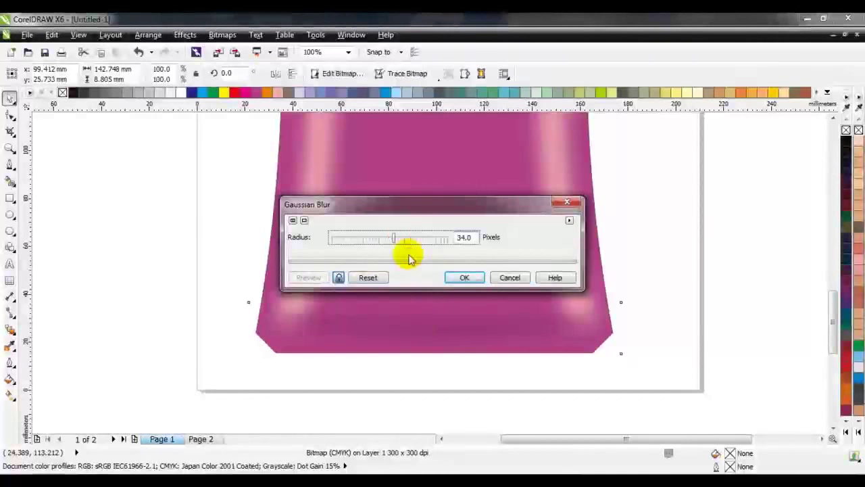
left_click(398, 240)
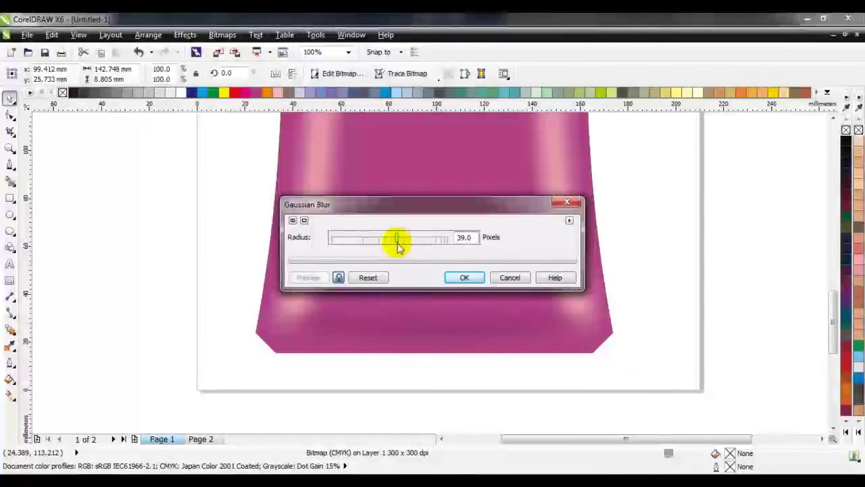
left_click(463, 277)
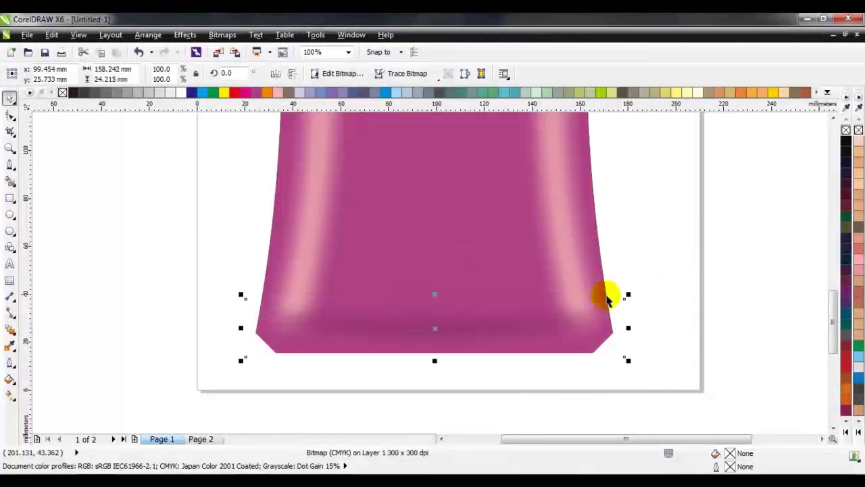
PowerClip the blurred dark base shadow inside the bottle's body section
right_click(459, 342)
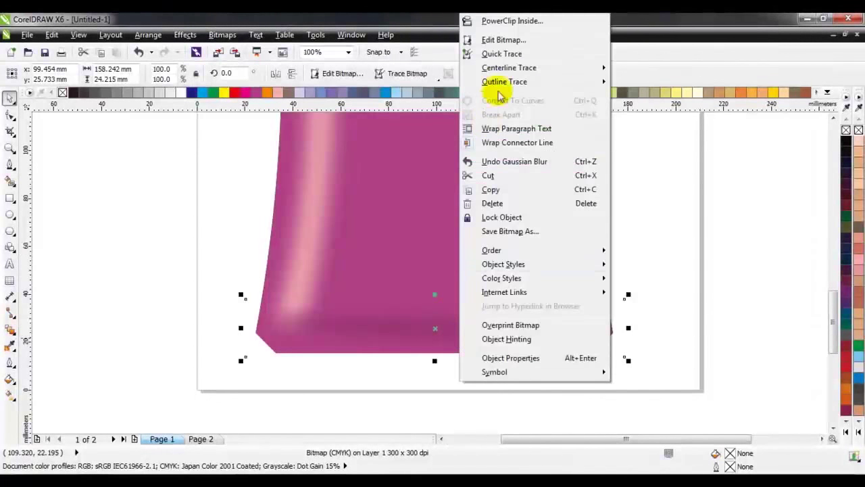
left_click(490, 21)
left_click(575, 270)
left_click(668, 282)
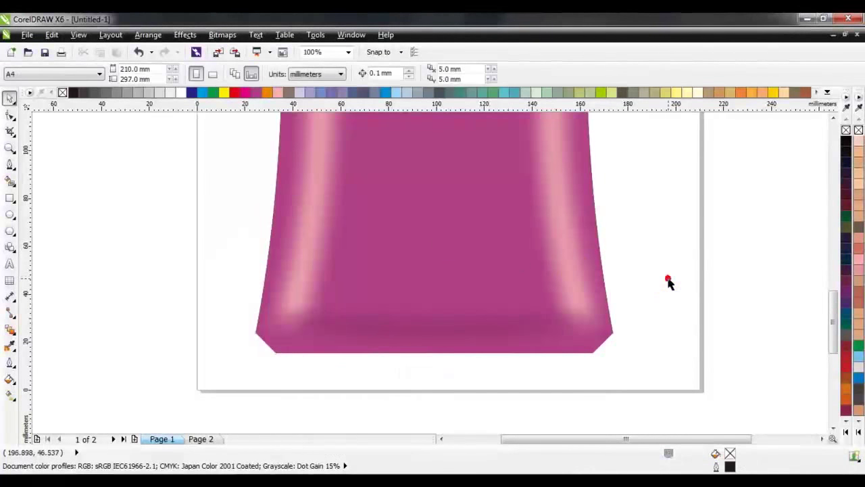
key("F4")
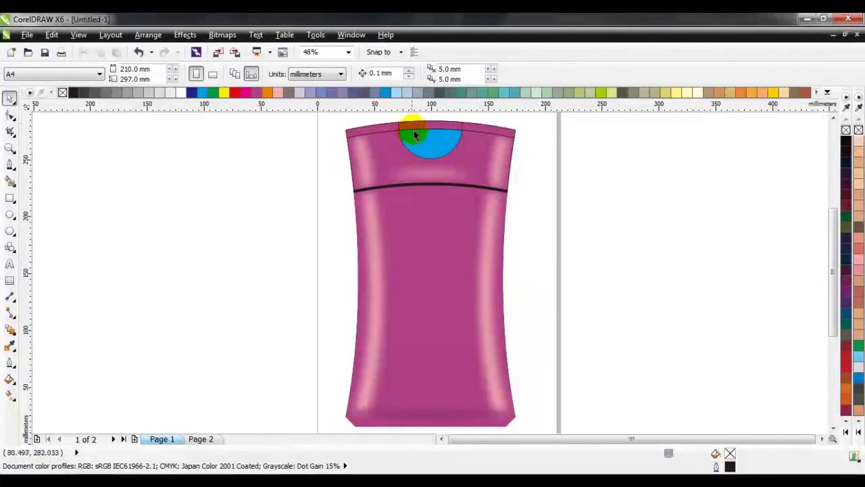
Copy the cap's blue half-circle about 1.7 mm upward, fill the copy magenta and narrow it from the centre to about 53.5 mm
scroll(417, 119, "up", 3)
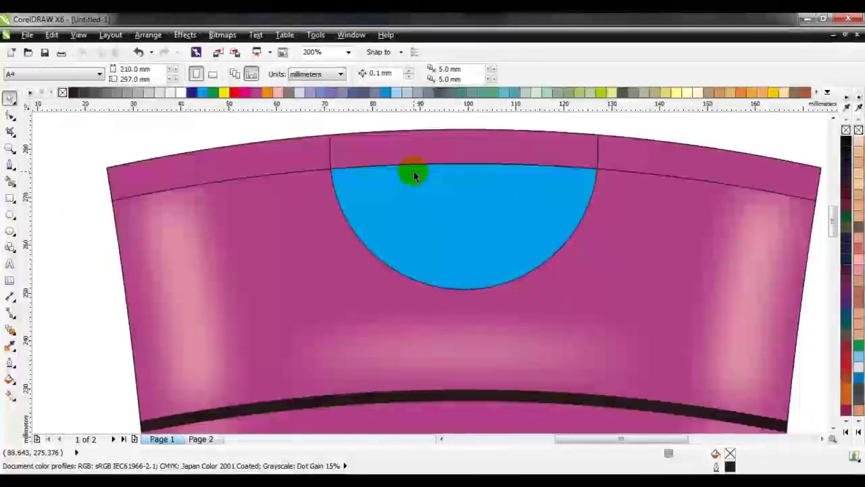
scroll(424, 145, "up", 1)
scroll(424, 145, "down", 1)
scroll(424, 140, "up", 1)
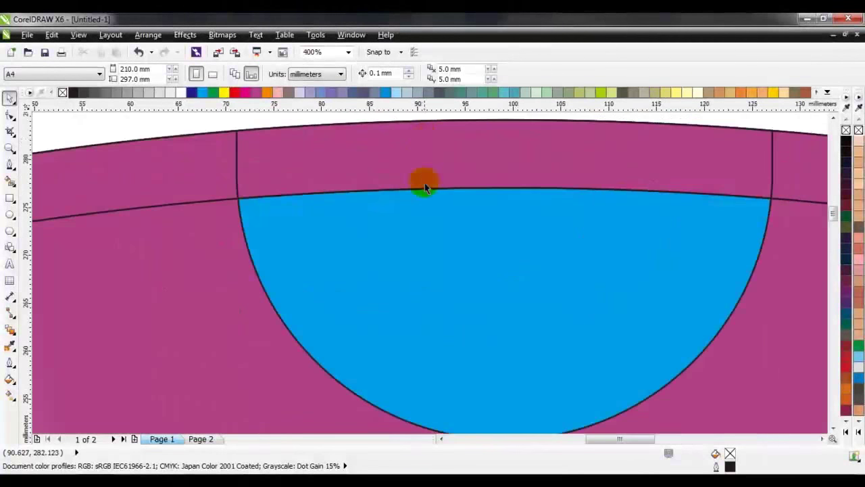
left_click(425, 232)
left_click_drag(429, 241, 428, 223)
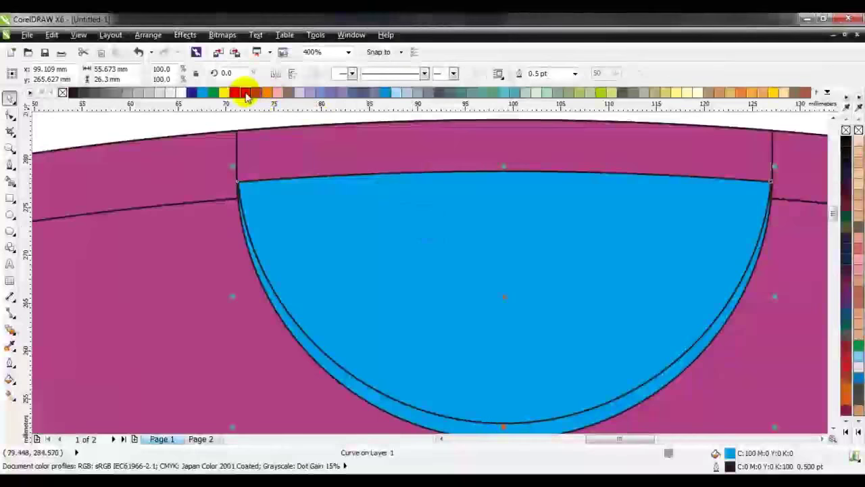
left_click(246, 93)
left_click_drag(774, 295, 762, 294)
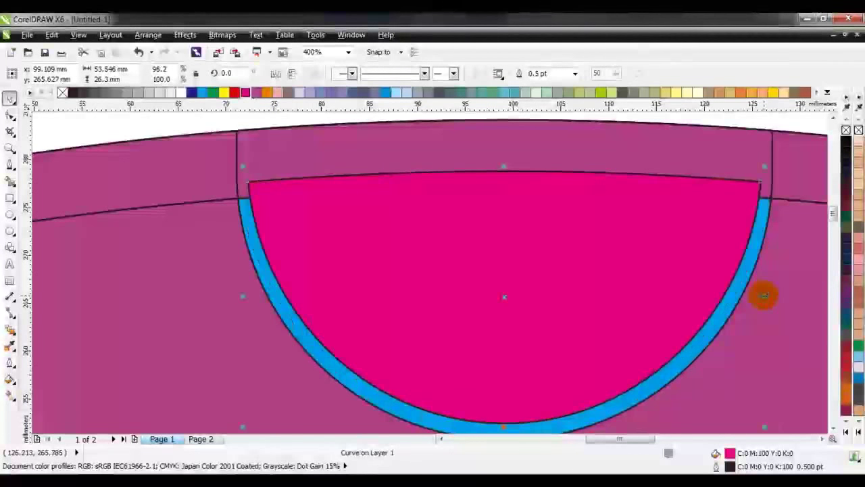
Intersect the magenta copy with the blue half-circle and delete the magenta shape
left_click(246, 227, "shift")
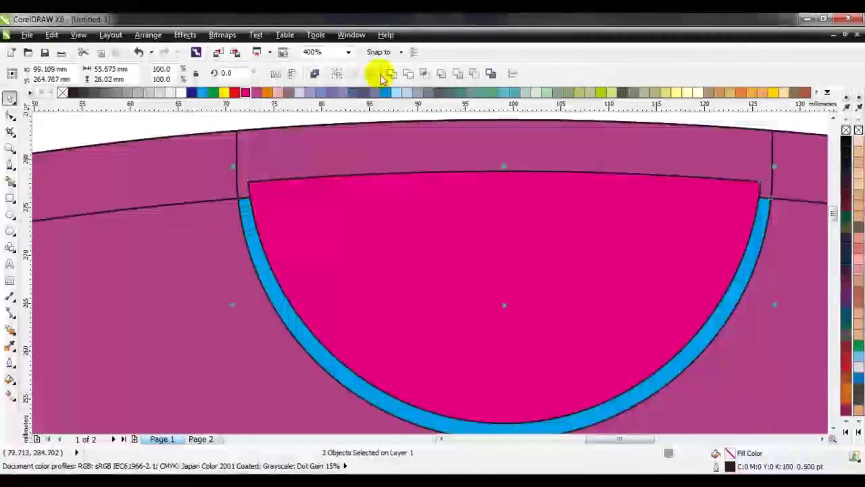
left_click(415, 72)
left_click(310, 231)
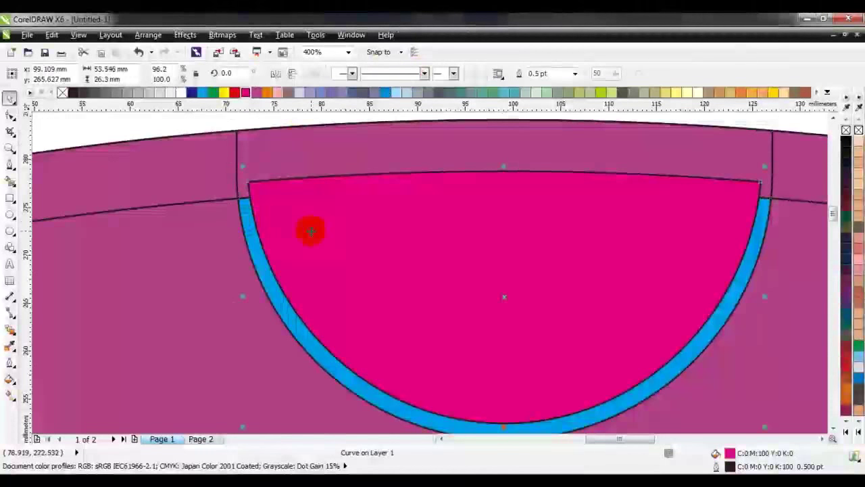
key("Delete")
Fill the inner half-circle left by the intersection with purple C:20 M:80 Y:0 K:20
left_click(309, 239)
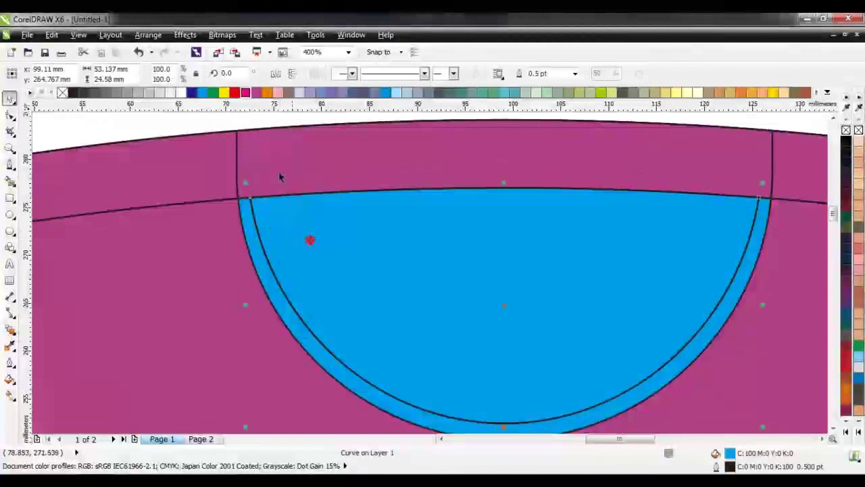
left_click(258, 95)
left_click(178, 117)
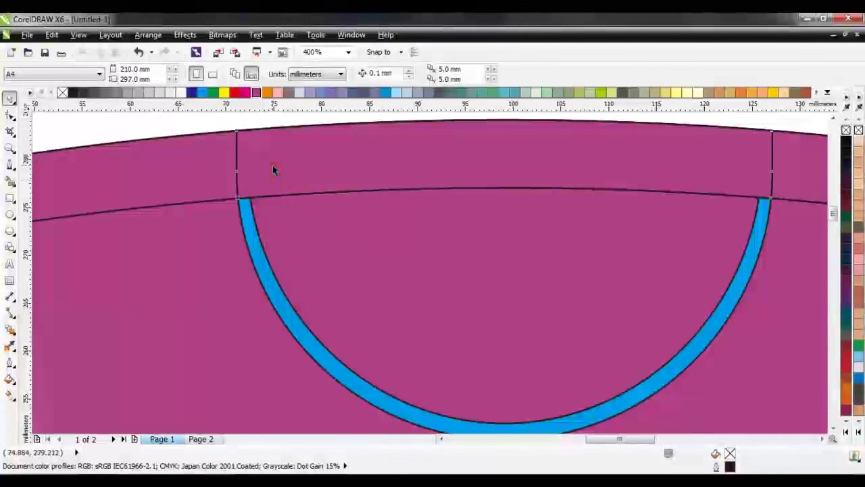
Make a copy of the tab piece above the half-circle, narrowed from the centre to about 53.2 mm wide
left_click(241, 168)
left_click_drag(231, 160, 241, 161)
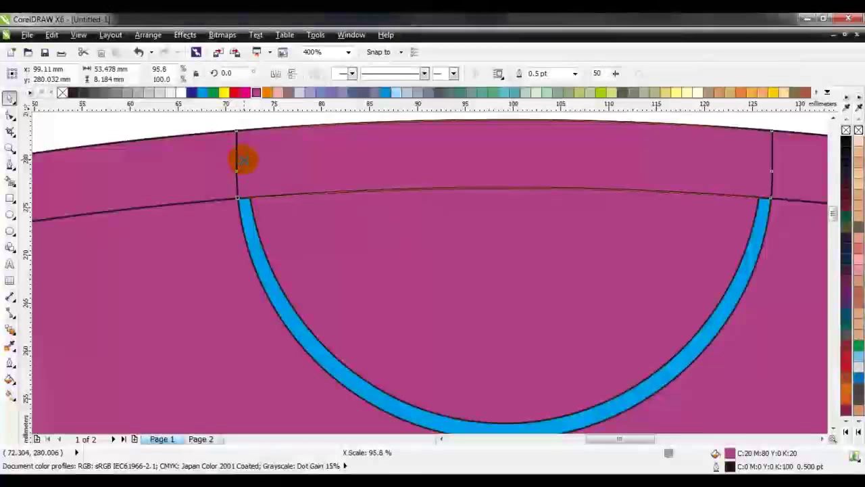
left_click_drag(245, 159, 244, 160)
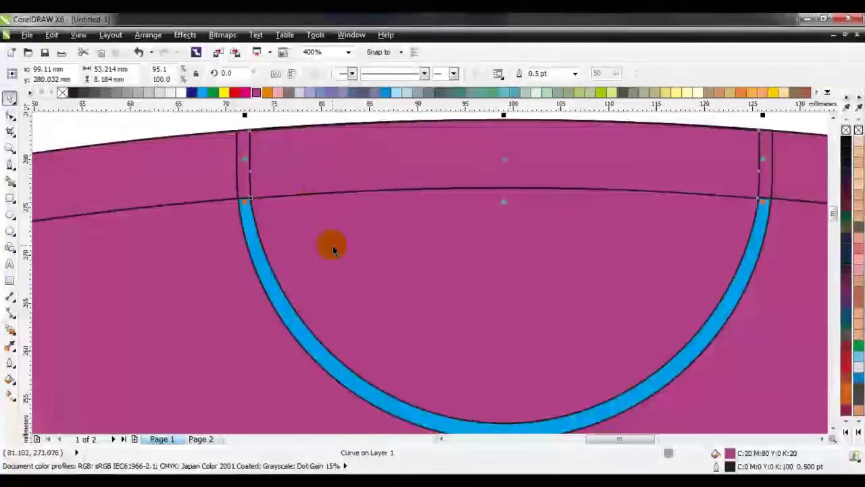
Apply a radial fountain fill to the blue half-circle rim and move its centre to the rim's lower-left part
left_click(259, 253)
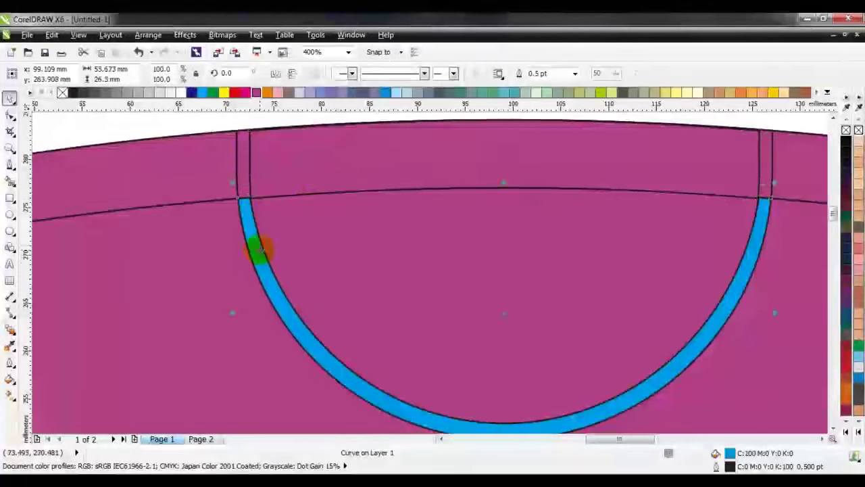
left_click(9, 396)
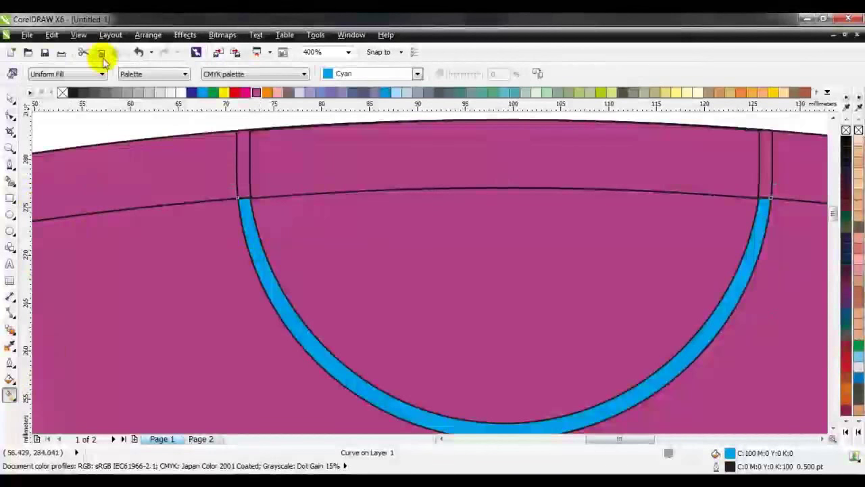
left_click(102, 73)
left_click(68, 115)
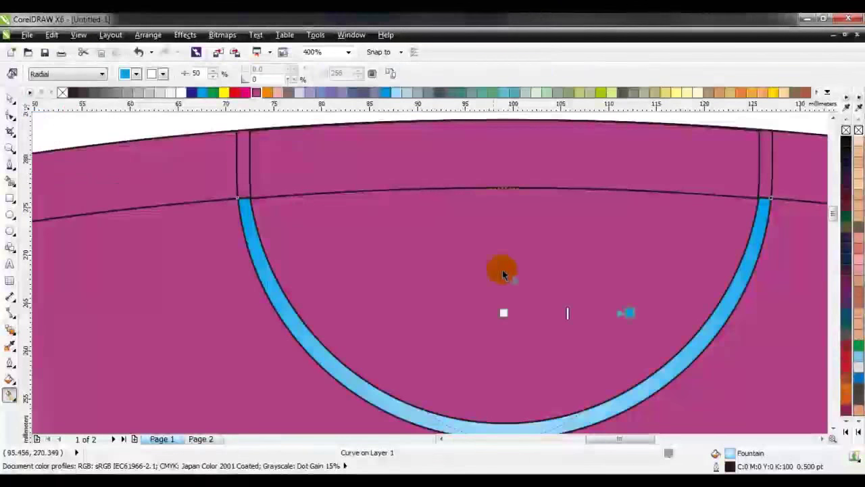
left_click_drag(502, 312, 383, 378)
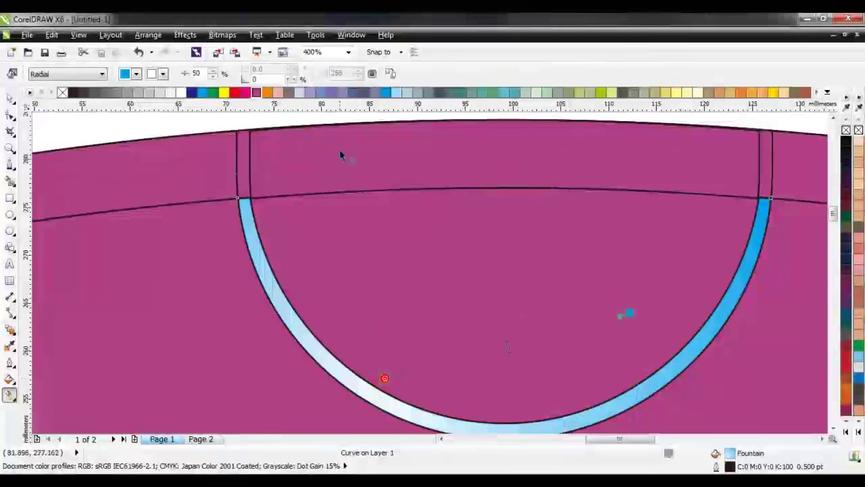
Recolour the rim's radial fill from pink at the centre to dark purple at the outside and adjust its centre and reach
left_click(277, 92)
left_click(258, 90)
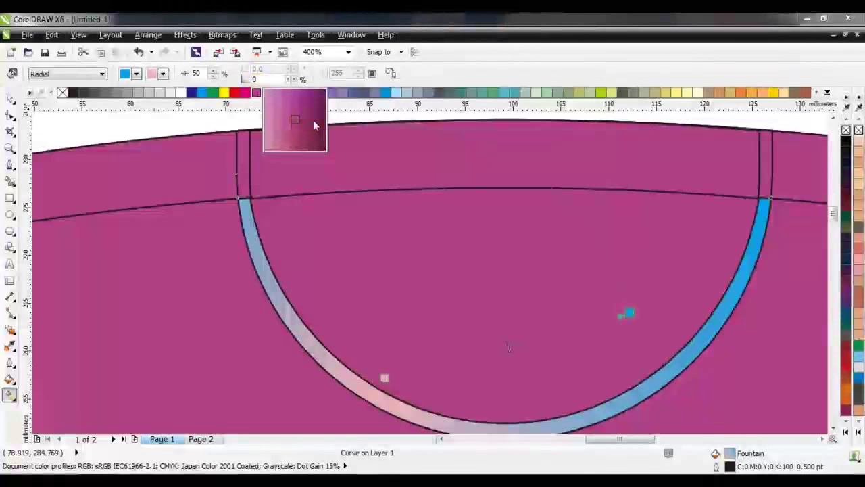
left_click(313, 120)
left_click(385, 381)
mouse_move(374, 380)
left_mouse_down()
mouse_move(314, 402)
mouse_move(413, 378)
mouse_move(448, 346)
mouse_move(401, 354)
mouse_move(415, 365)
mouse_move(386, 376)
left_mouse_up()
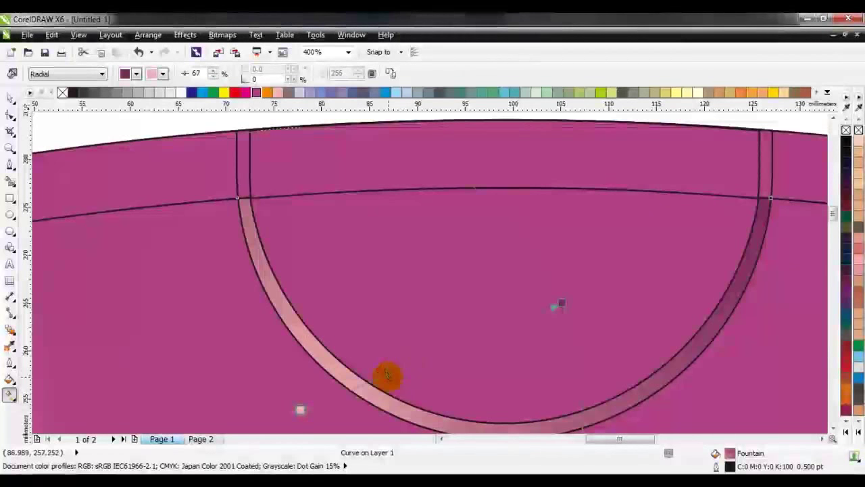
mouse_move(560, 302)
left_mouse_down()
mouse_move(517, 300)
mouse_move(487, 265)
mouse_move(412, 314)
left_mouse_up()
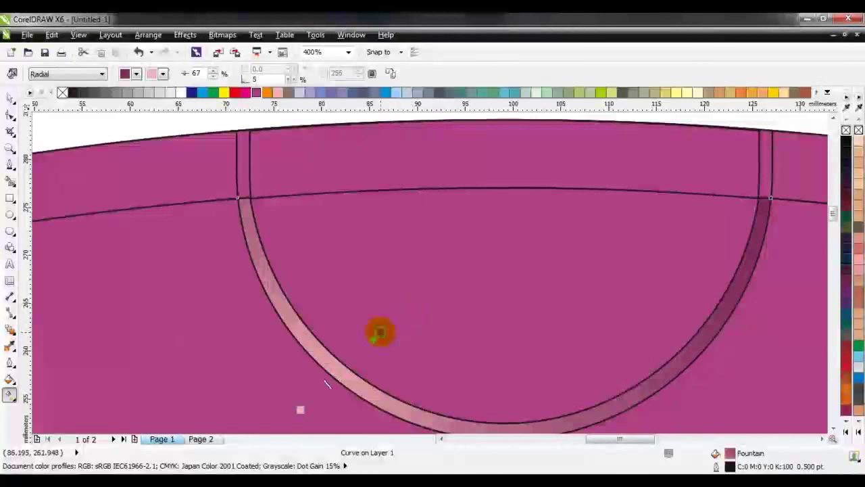
Remove the outlines from the half-circle rim and the inner purple half-circle
left_click(9, 97)
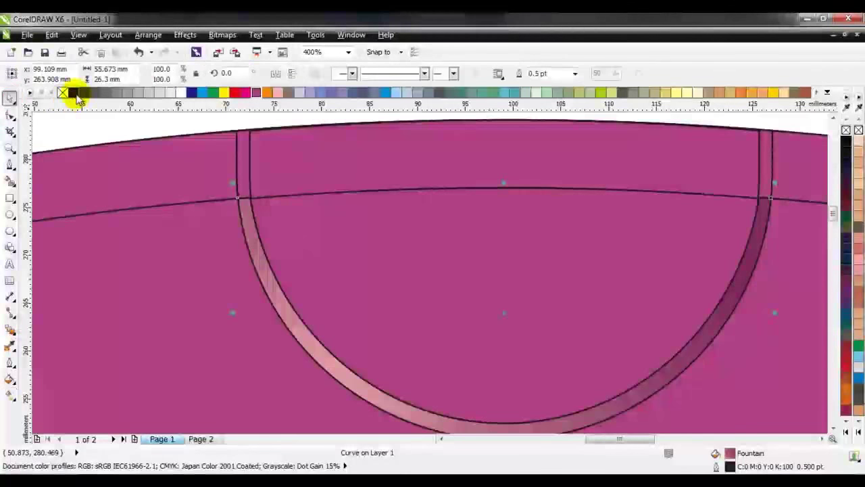
left_click(270, 213)
left_click(66, 95)
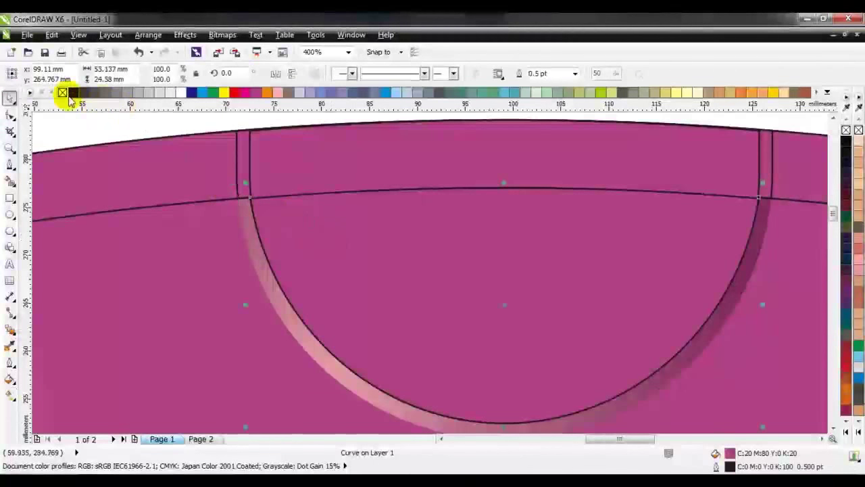
right_click(63, 95)
scroll(454, 256, "down", 3)
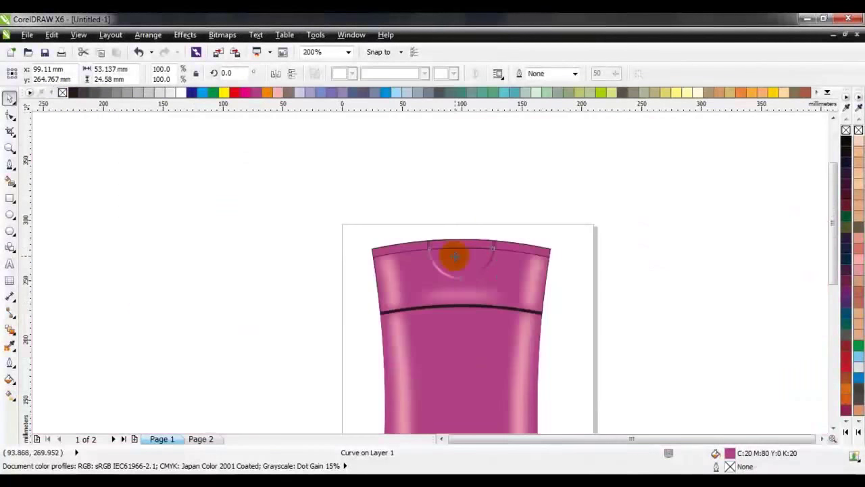
left_click(483, 207)
scroll(468, 233, "up", 2)
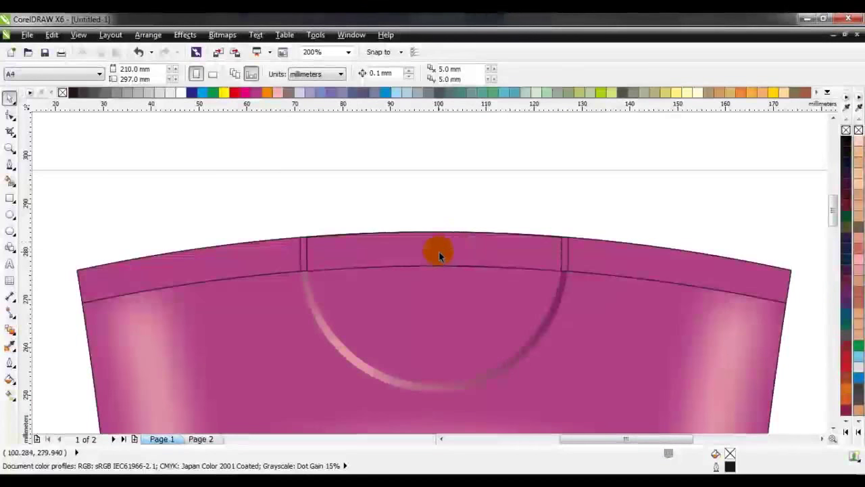
scroll(438, 252, "up", 1)
left_click(10, 164)
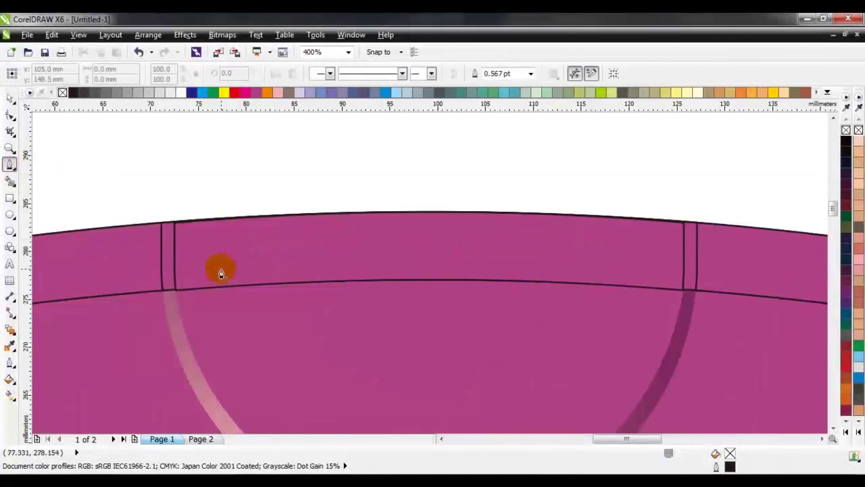
left_click_drag(176, 292, 768, 338)
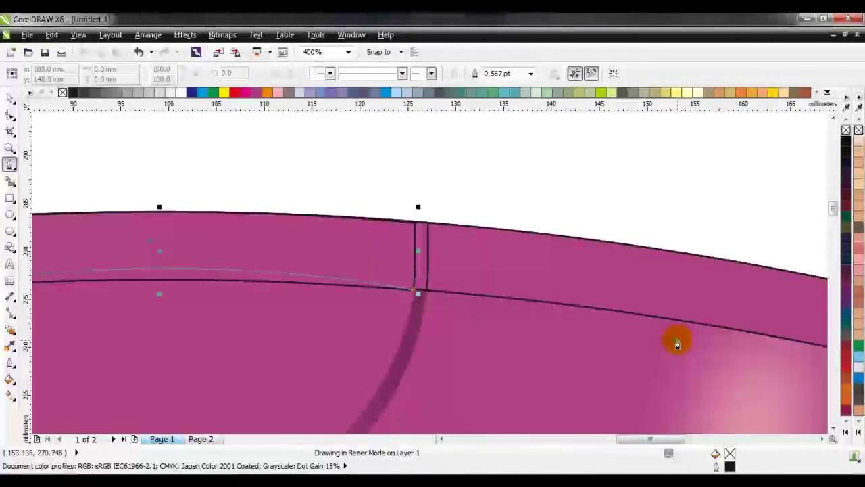
key("space")
scroll(554, 328, "down", 1)
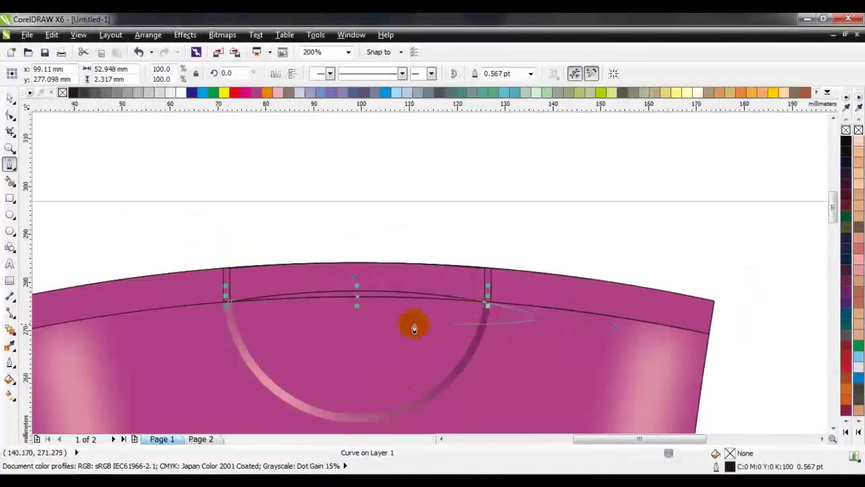
scroll(259, 316, "up", 1)
left_click(309, 345)
left_click(198, 294)
key("space")
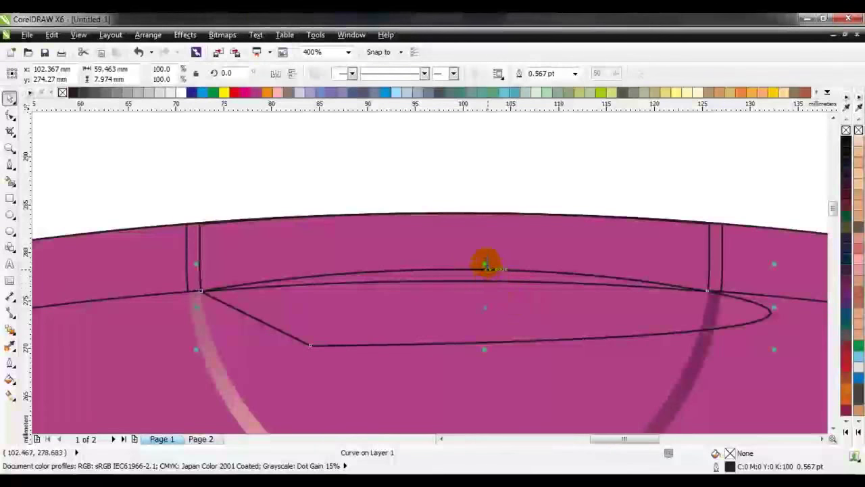
left_click_drag(485, 265, 485, 248)
key("ctrl+z")
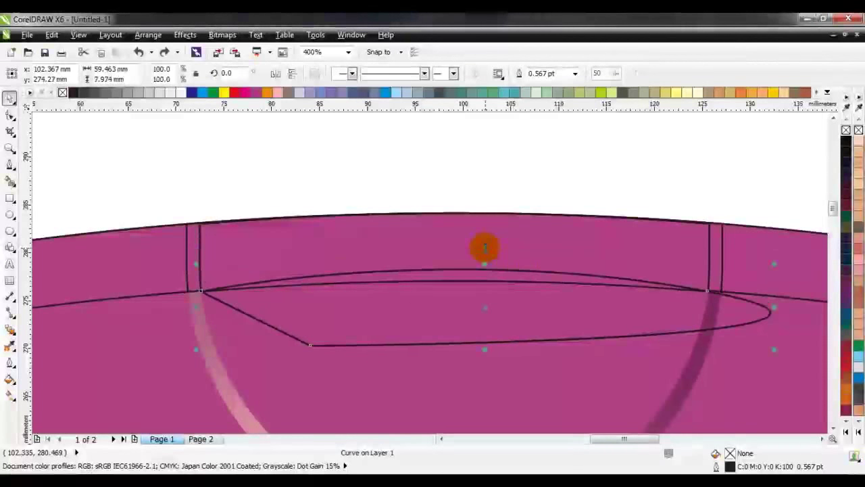
key("Delete")
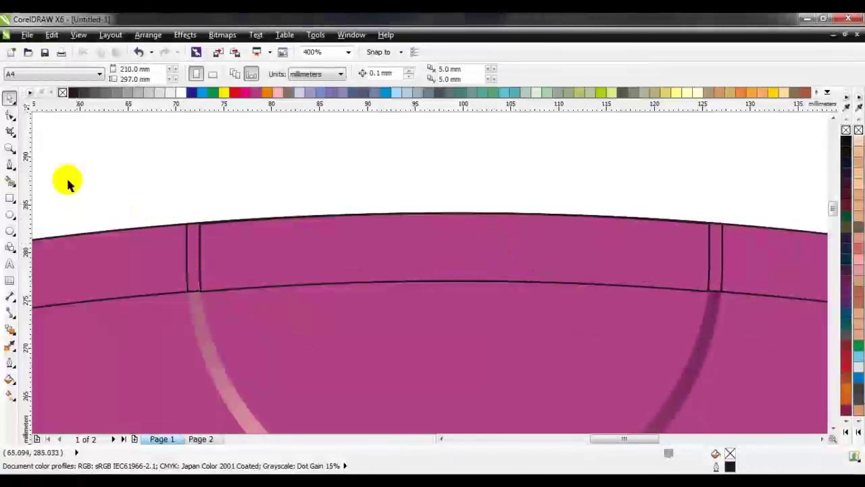
Draw a straight line about 53 mm long between the inner tab piece's lower corners, convert it to a curve and bend it upward into an arc
left_click(11, 165)
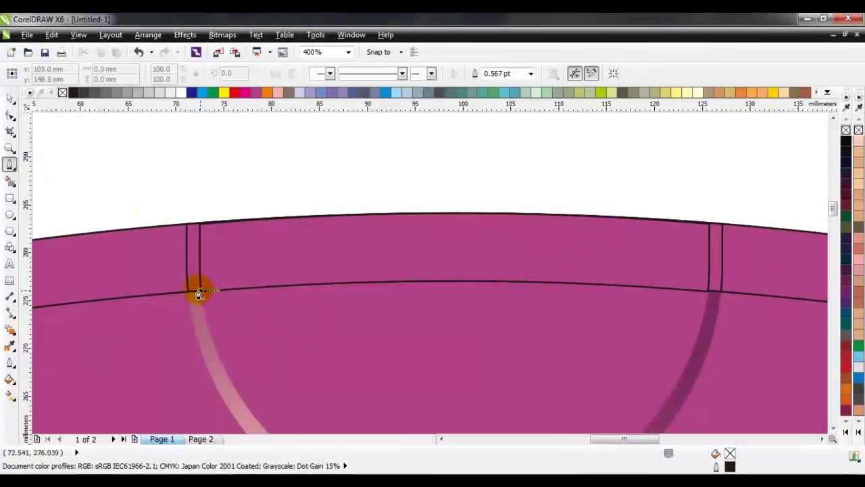
left_click_drag(199, 293, 711, 291)
key("space")
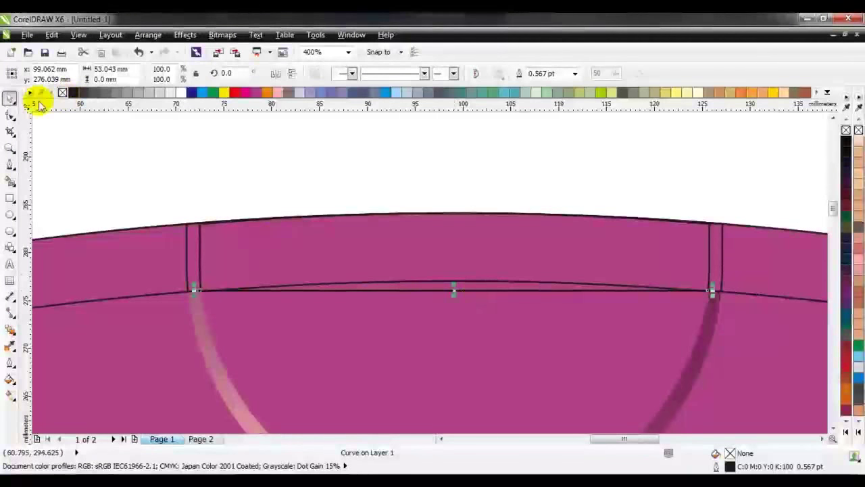
left_click(10, 115)
left_click(452, 298)
right_click(451, 296)
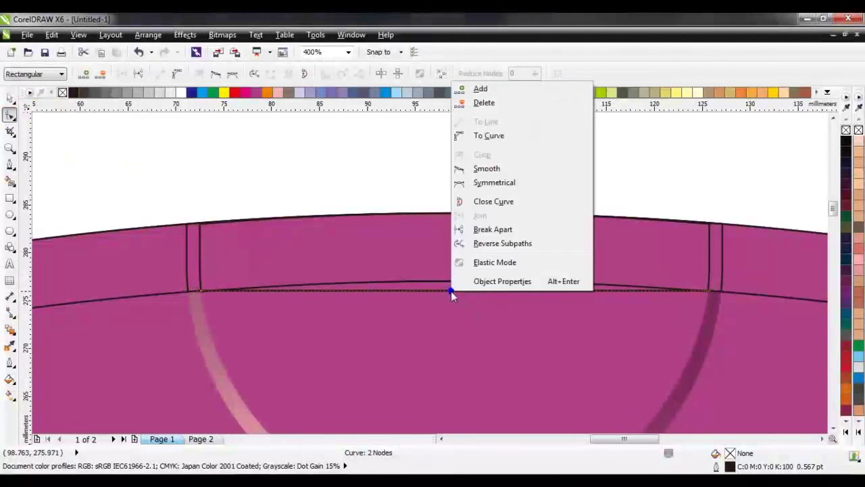
left_click(487, 135)
left_click_drag(451, 291, 451, 247)
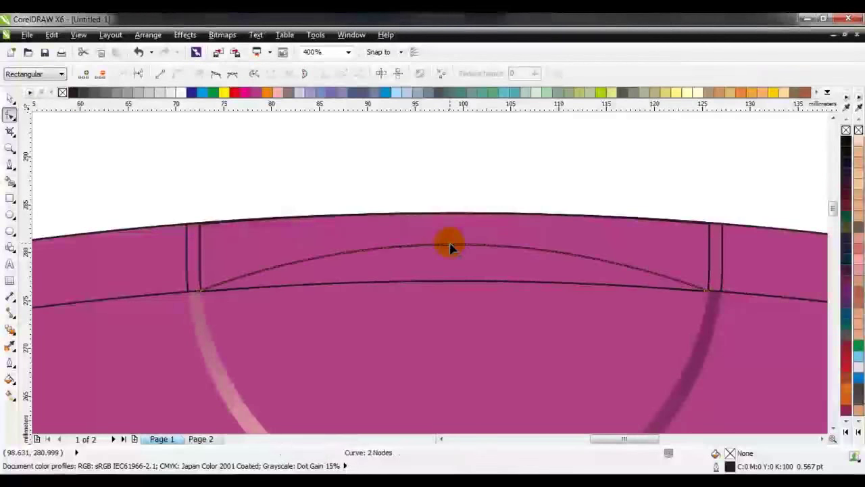
key("space")
Smart-fill the areas of the inner tab piece above and below the arc with green C:100 M:0 Y:100 K:0
left_click(10, 180)
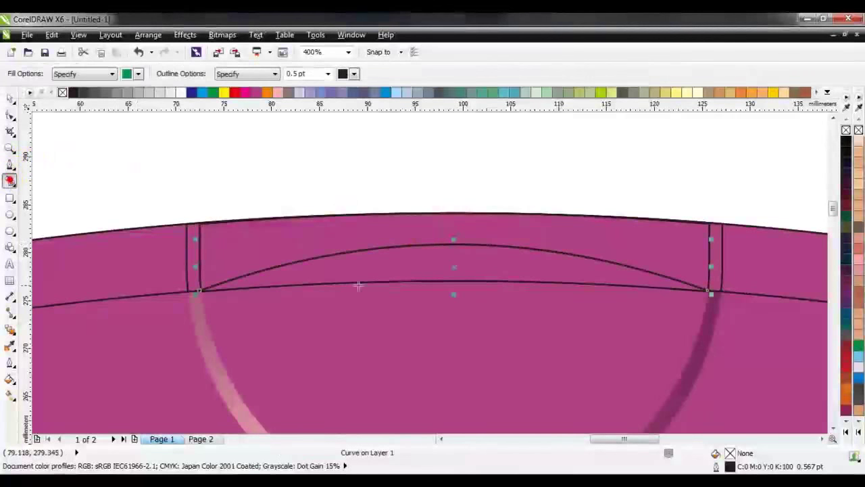
left_click(387, 268)
key("ctrl+z")
left_click(385, 234)
left_click(388, 261)
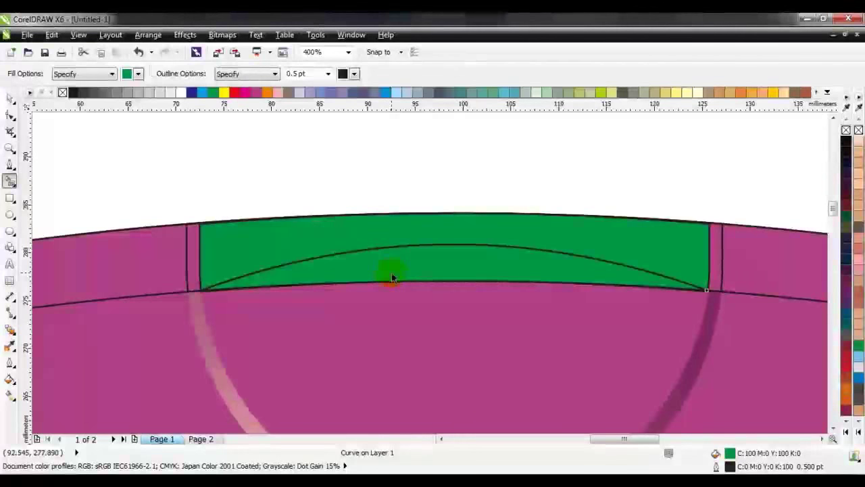
key("space")
Fill the crescent below the arc with a darker shade of the purple
left_click(258, 93)
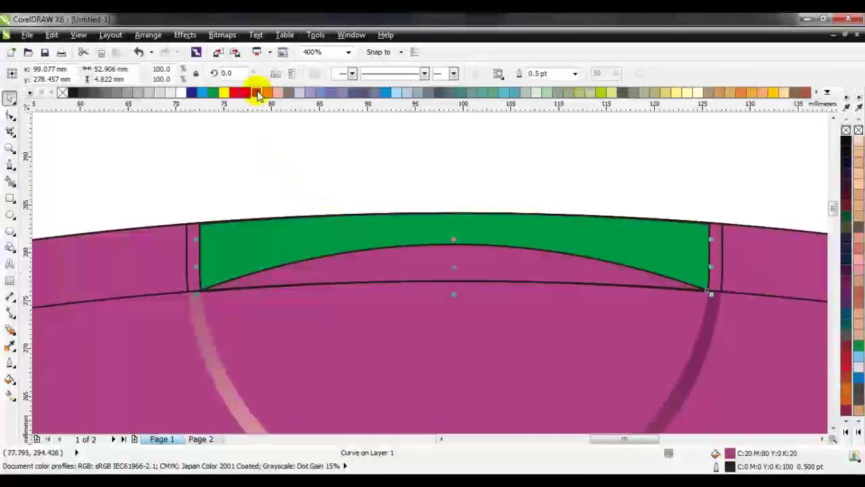
left_click(257, 93)
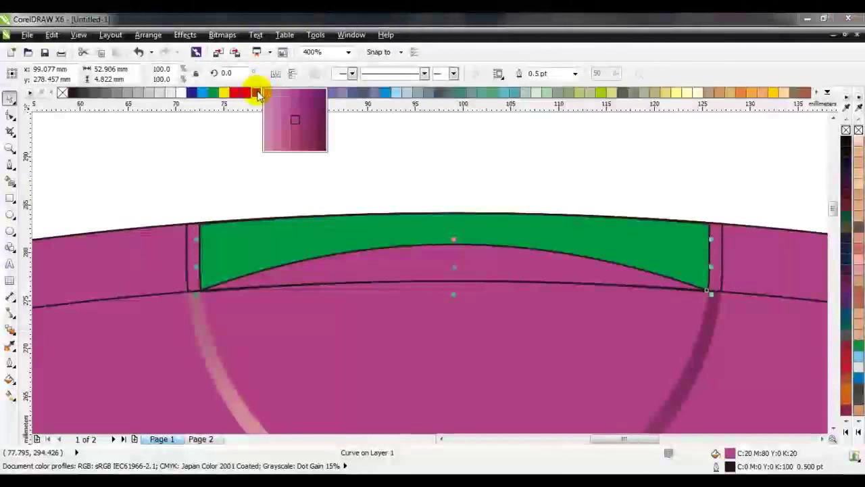
left_click(313, 119)
left_click(344, 162)
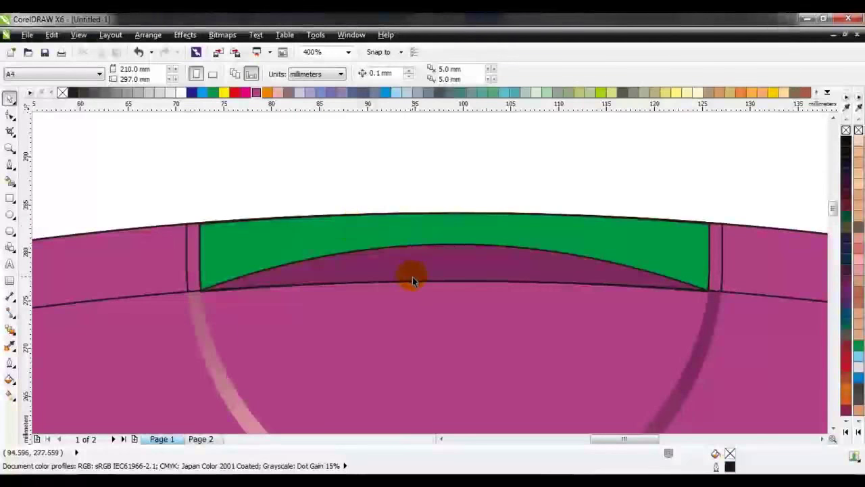
Remove the outlines from the tab pieces and the arc shapes, and delete the green shape above the crescent
left_click_drag(153, 169, 798, 355)
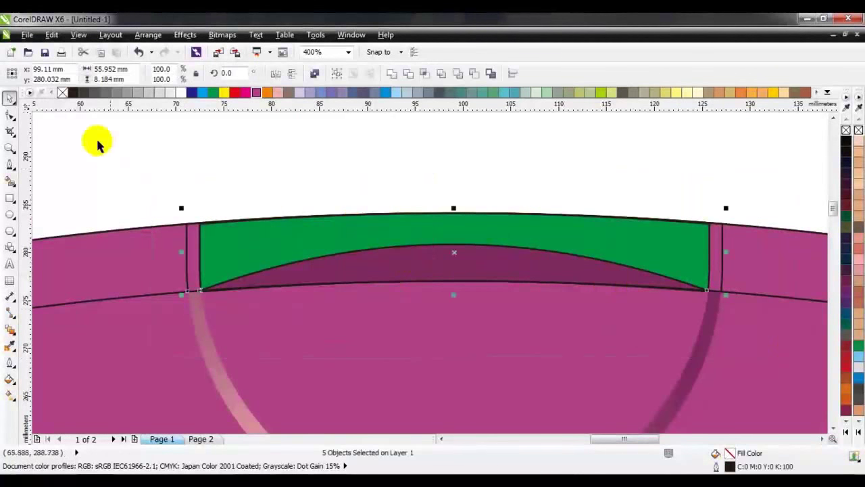
right_click(62, 93)
left_click(279, 229)
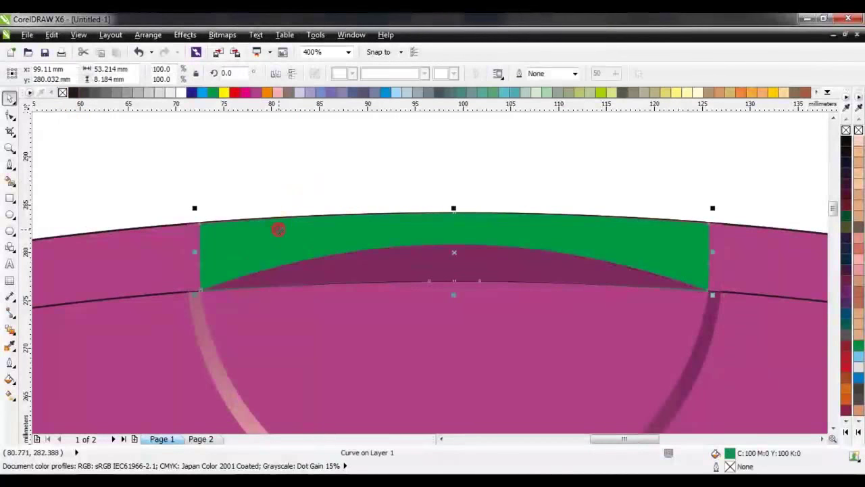
left_click_drag(279, 229, 306, 186)
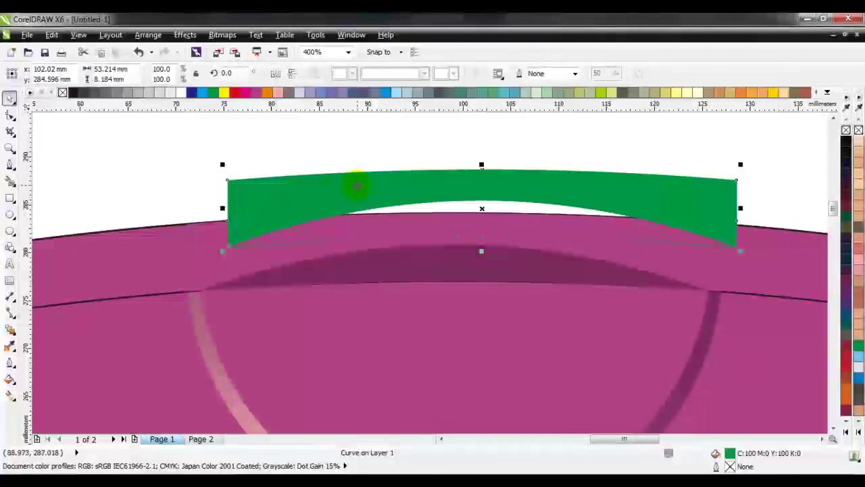
key("Delete")
Give the inner purple tab piece a green outline
left_click(318, 241)
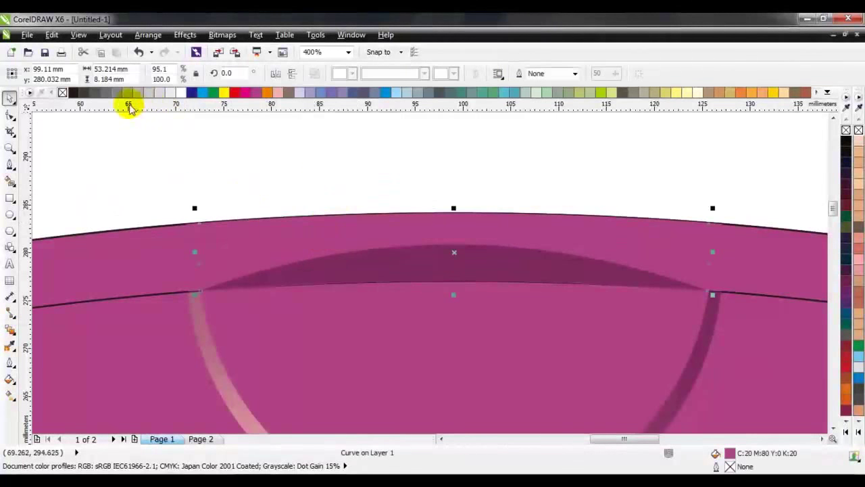
right_click(213, 92)
left_click(211, 143)
Apply a radial fountain fill to the outer tab piece and set its outer colour to a dark purple shade
left_click(193, 238)
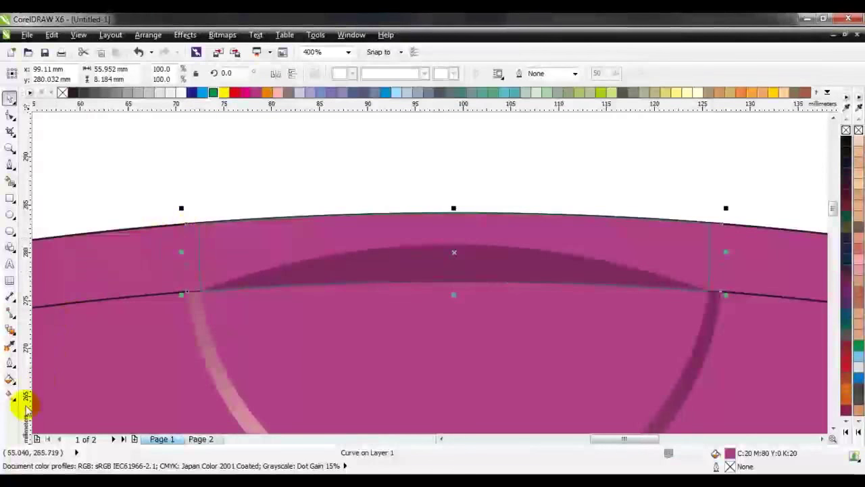
left_click(12, 394)
left_click(100, 74)
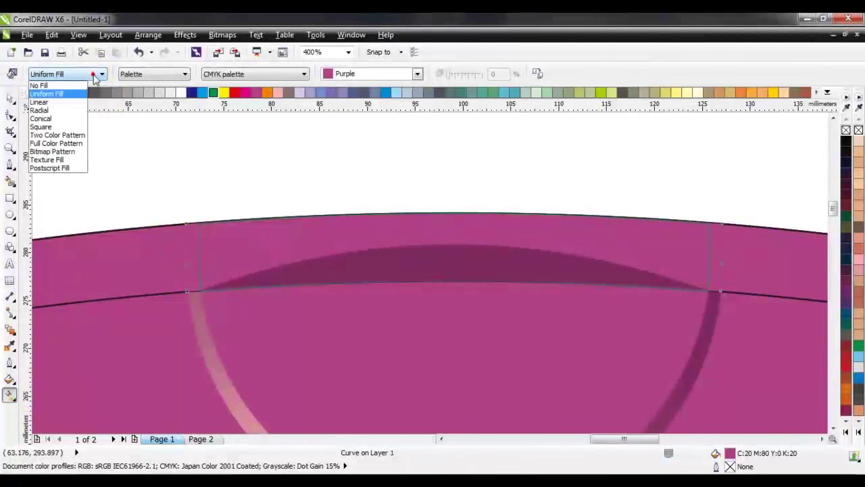
left_click(60, 107)
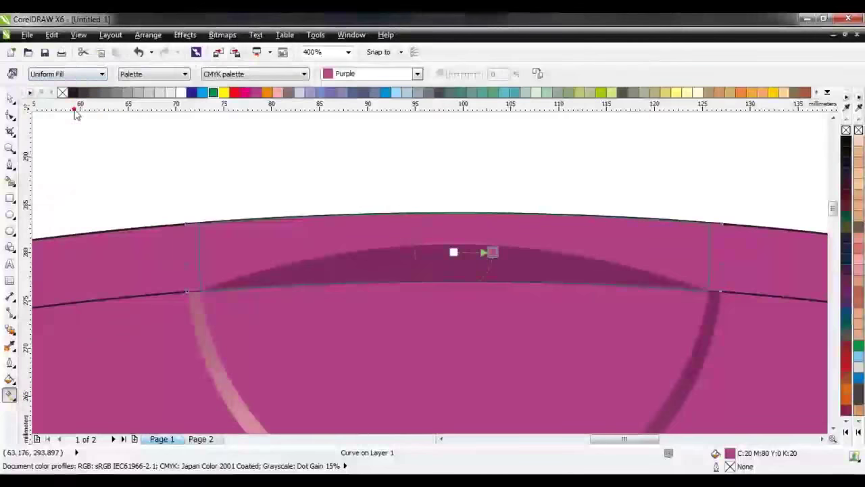
left_click(255, 94)
left_click(317, 125)
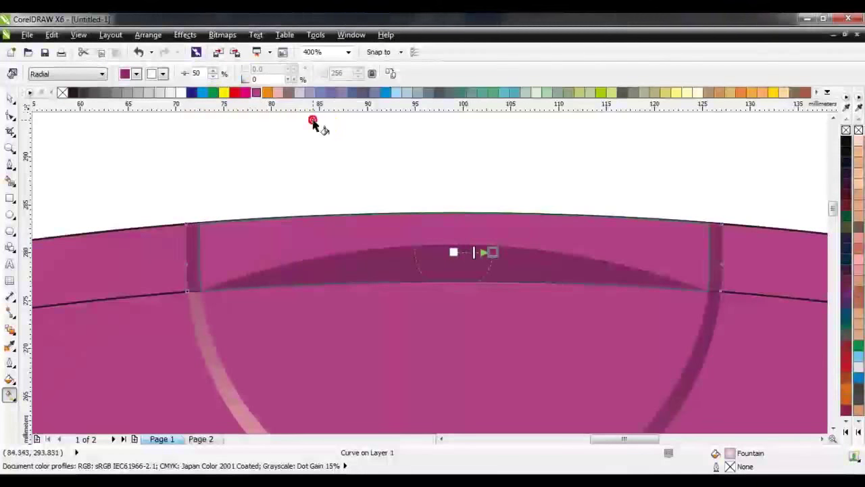
left_click(11, 98)
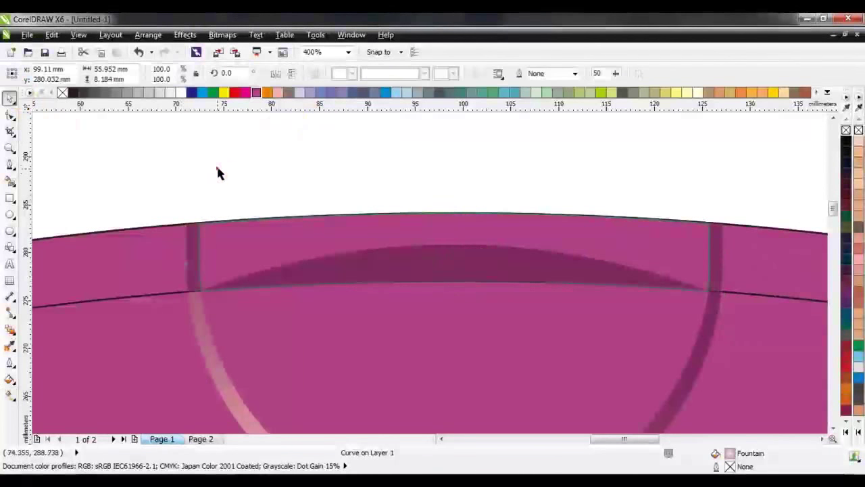
Remove the outline from the curved strip along the cap's upper edge
left_click(409, 247)
scroll(412, 247, "down", 1)
left_click(546, 280)
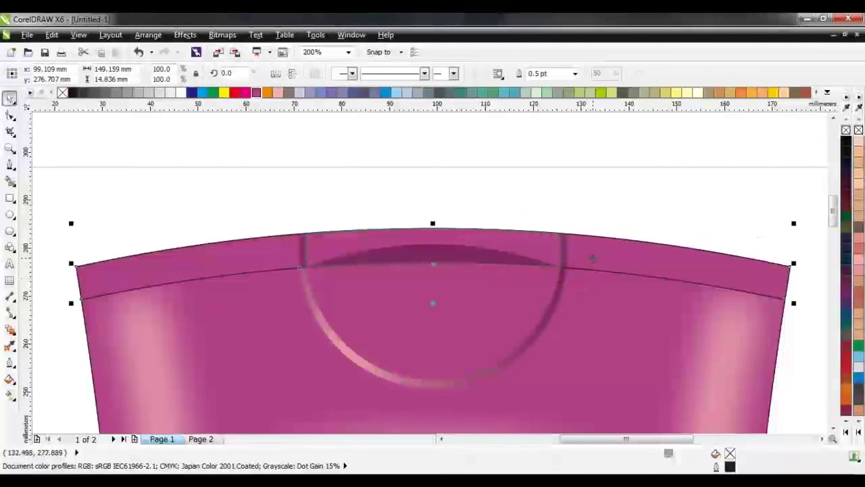
left_click(244, 292)
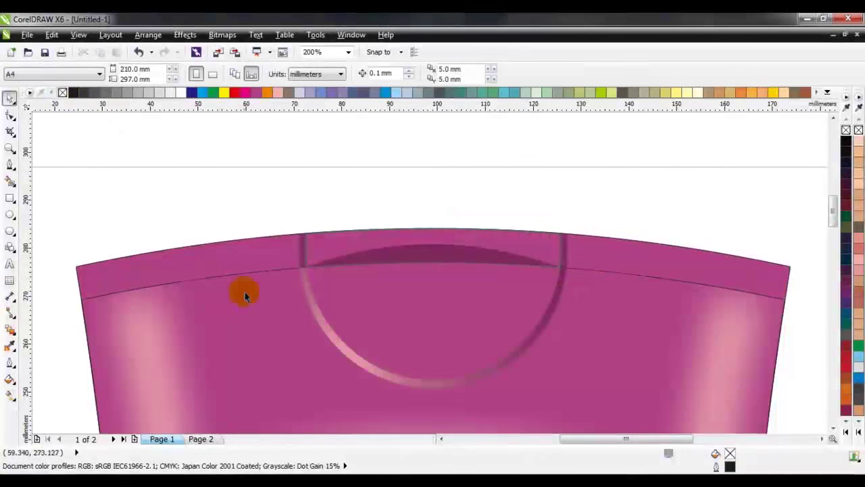
right_click(62, 93)
left_click(157, 142)
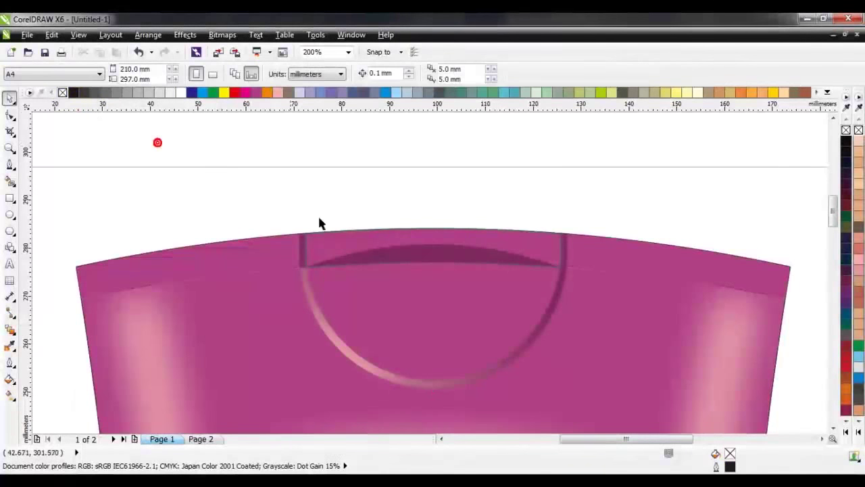
Remove the green outline from the inner tab piece at the middle of the cap
left_click(336, 241)
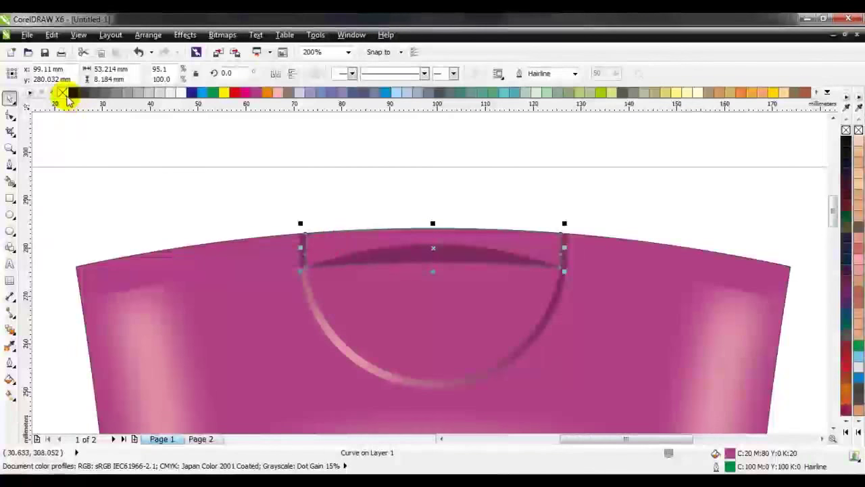
left_click_drag(348, 234, 348, 206)
key("ctrl+z")
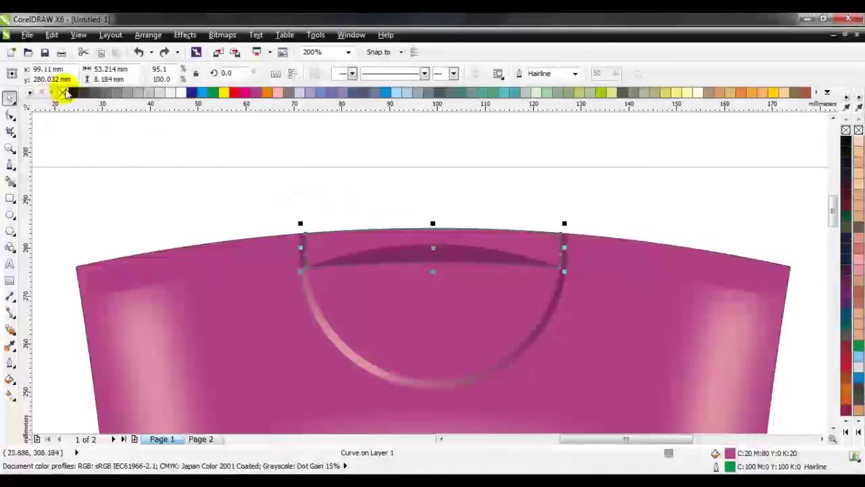
left_click(313, 196)
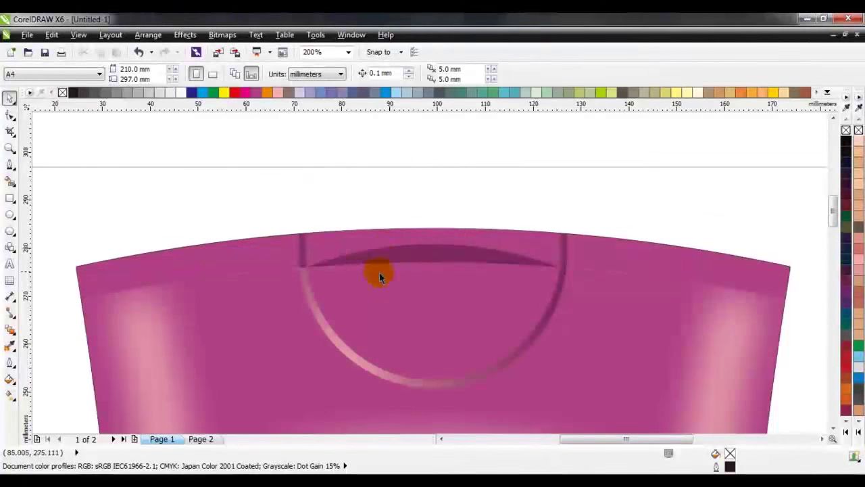
key("F4")
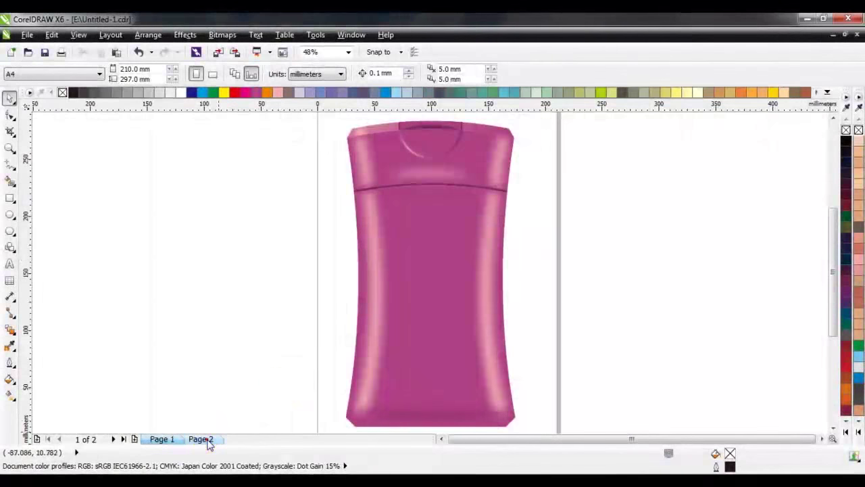
Copy all the objects on Page 2: the photo, the texts and the wave logo
left_click(201, 439)
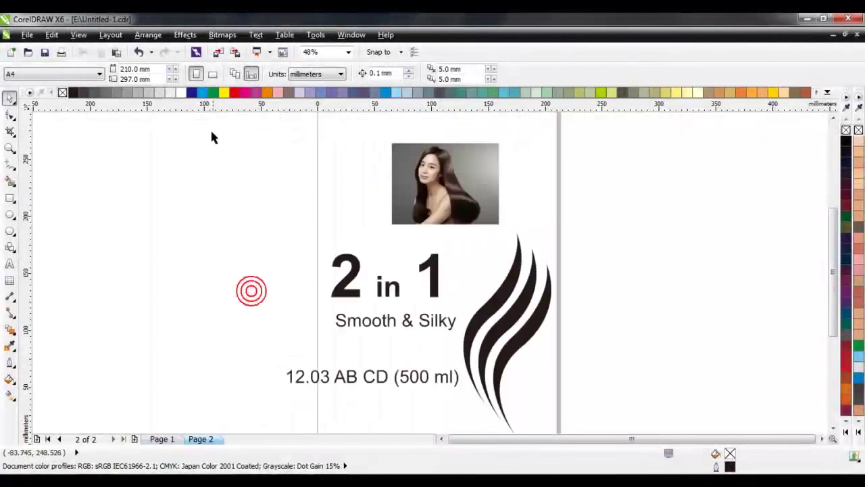
scroll(601, 426, "down", 2)
key("ctrl+a")
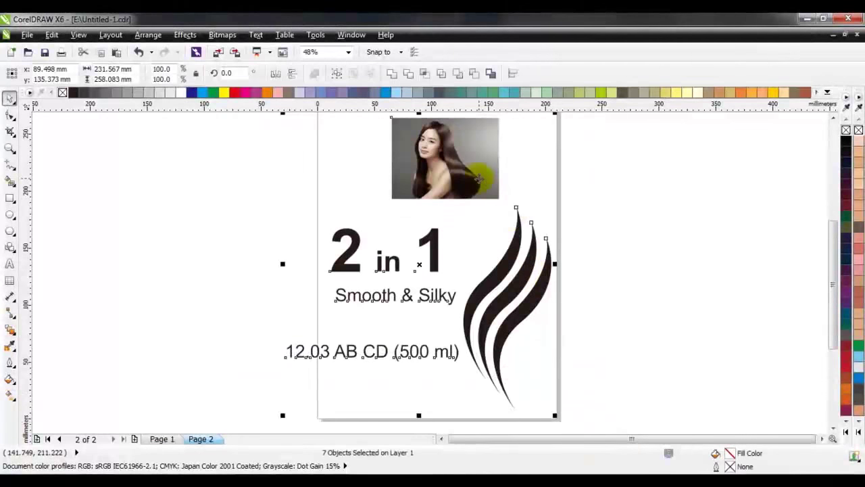
right_click(479, 179)
left_click(514, 291)
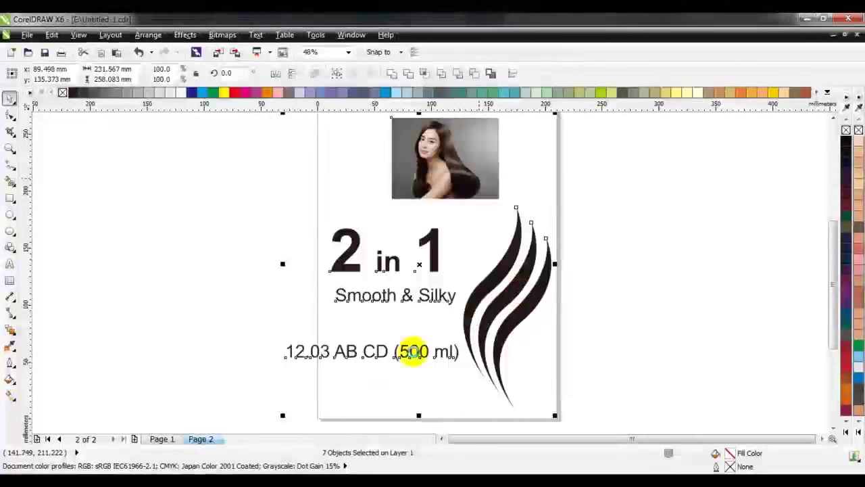
Paste the copied artwork onto Page 1 and move it to the right of the bottle
left_click(166, 440)
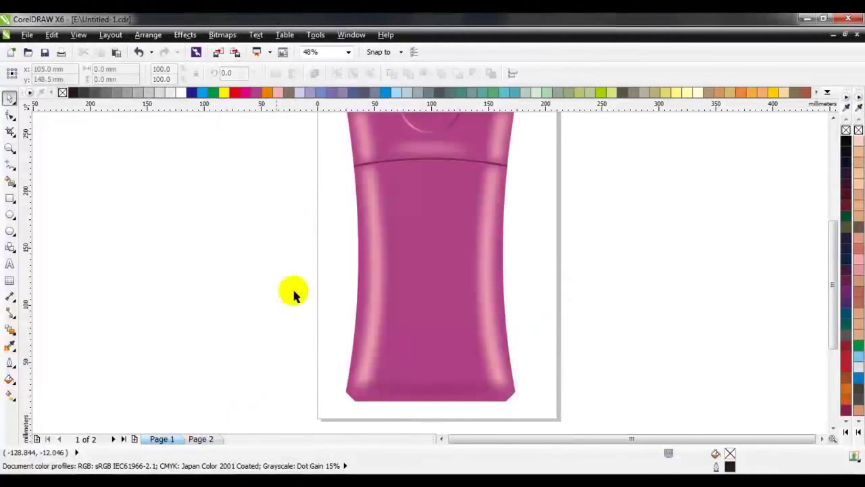
right_click(561, 128)
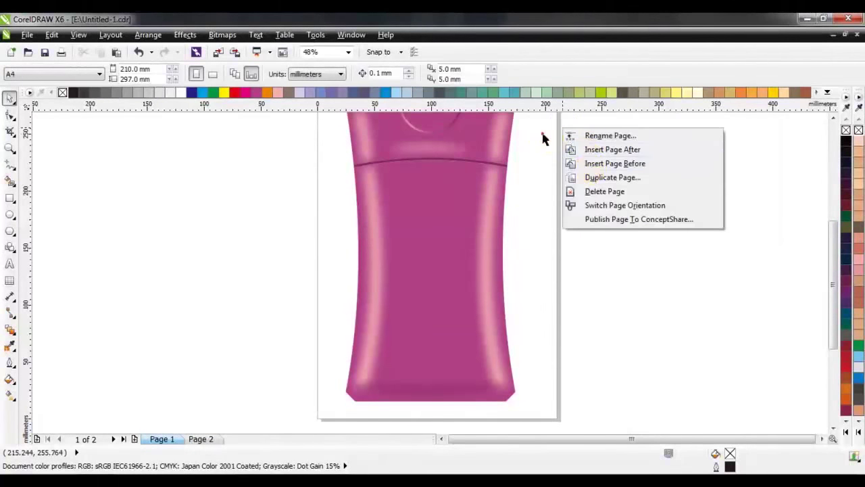
right_click(558, 130)
right_click(542, 144)
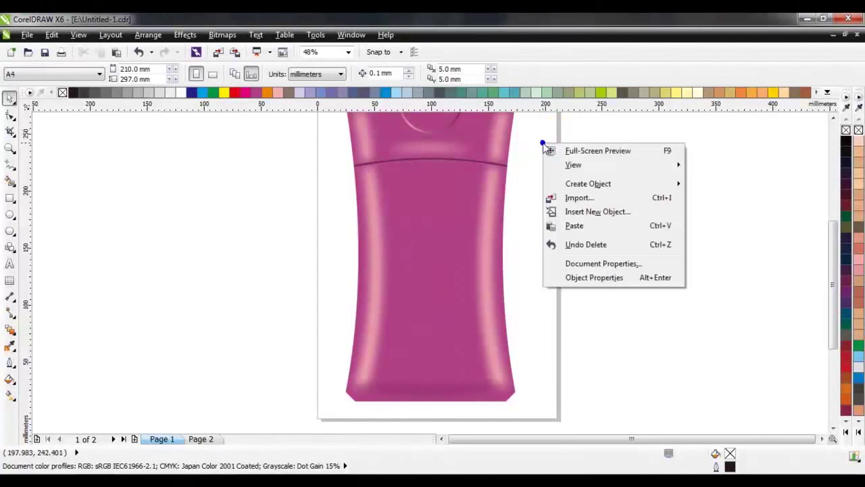
left_click(588, 227)
left_click_drag(477, 174, 693, 179)
left_click(571, 179)
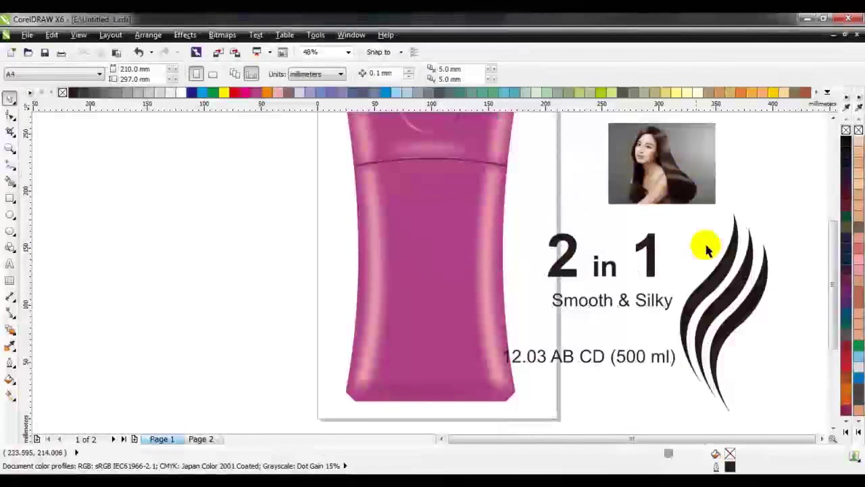
Move the wave logo to the left of the bottle and fill it with the linear Cylinder - Grey fountain preset at 45°
left_click_drag(807, 192, 666, 426)
left_click_drag(725, 279, 289, 229)
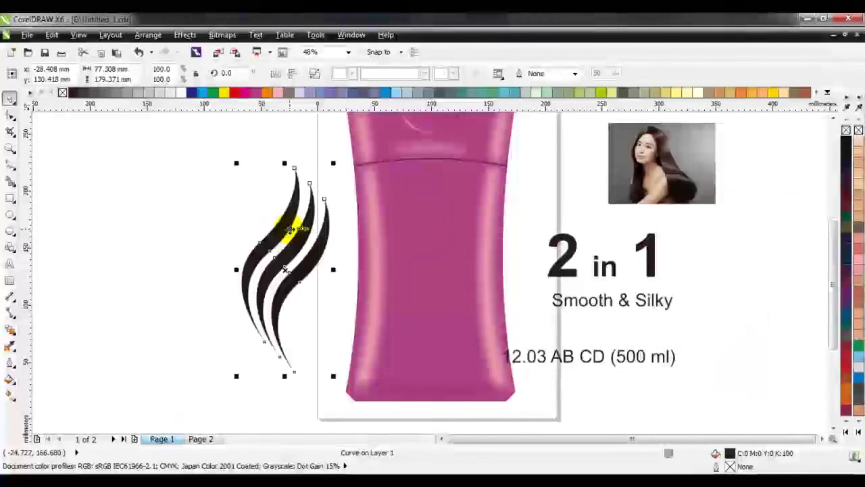
left_click(10, 379)
left_click(76, 305)
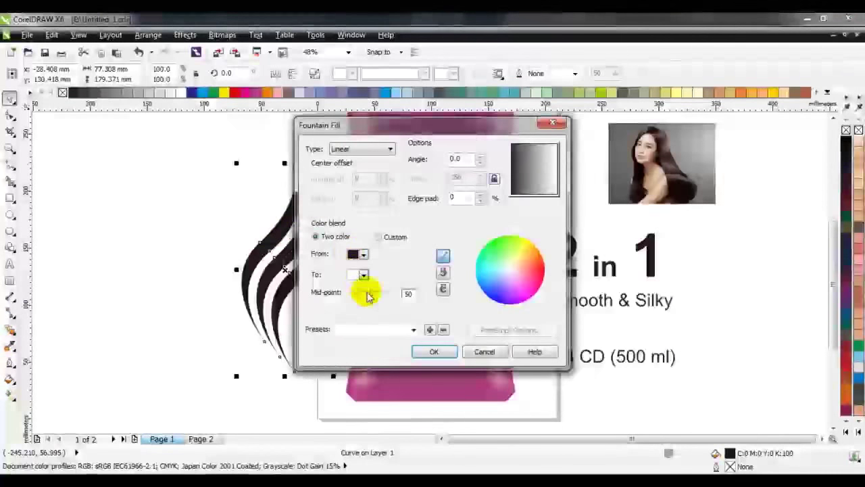
left_click(412, 329)
left_click_drag(410, 137, 411, 201)
left_click(376, 220)
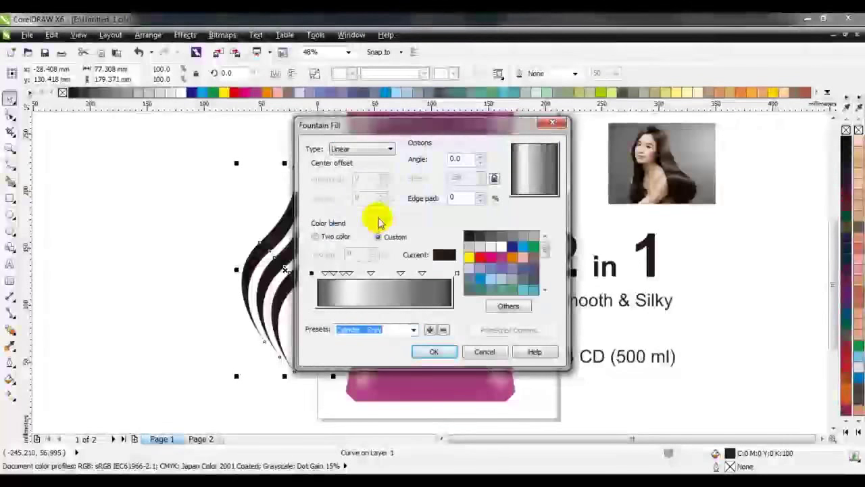
type("45")
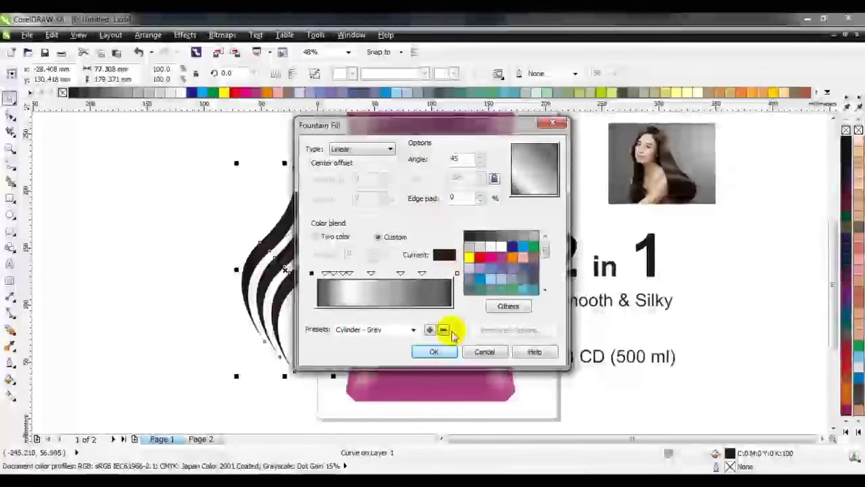
left_click(435, 352)
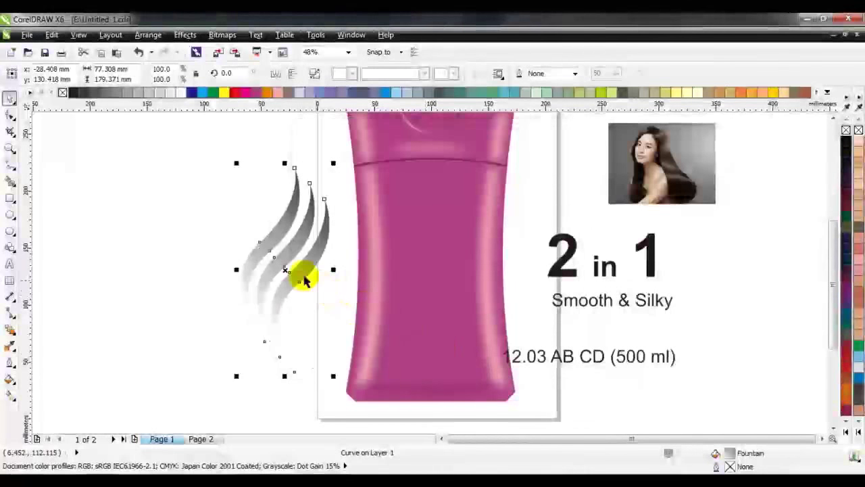
Reposition the colour stops of the wave logo's gradient so that its light and grey bands cover the whole shape
left_click(9, 394)
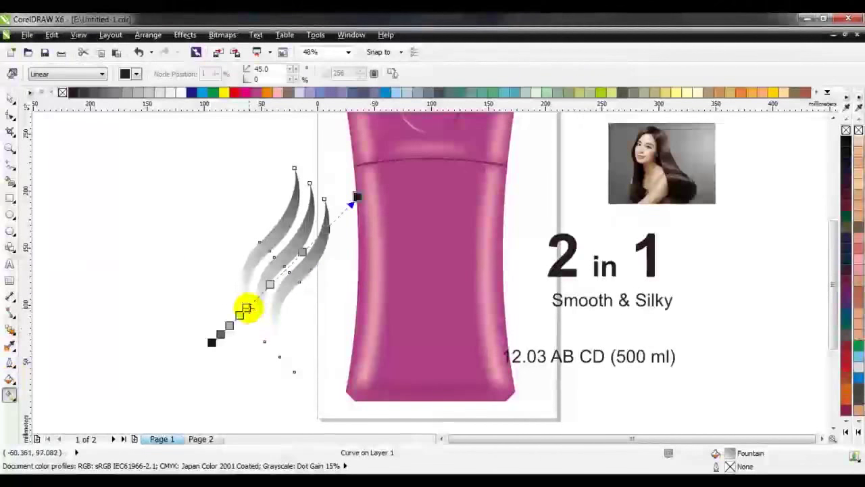
left_click_drag(284, 267, 289, 265)
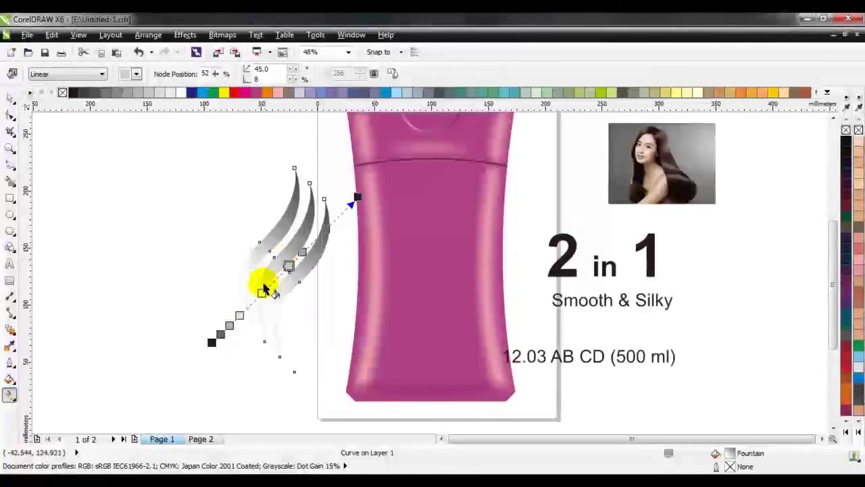
left_click(240, 316)
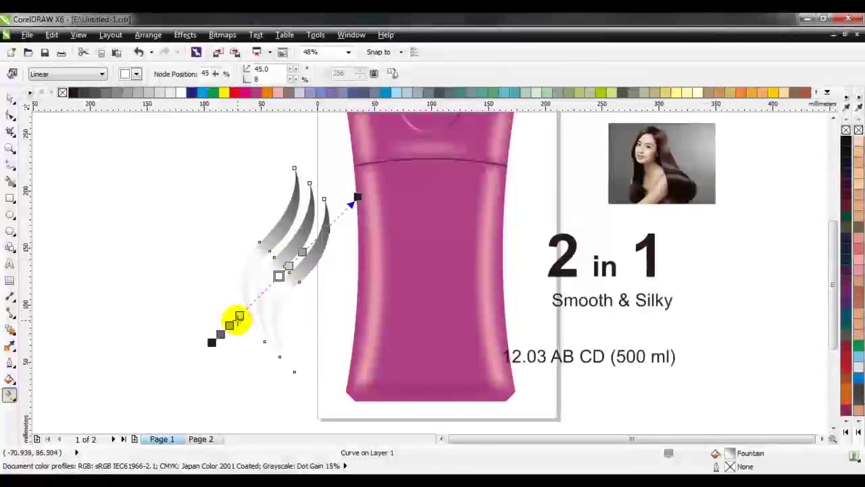
left_click_drag(263, 291, 305, 249)
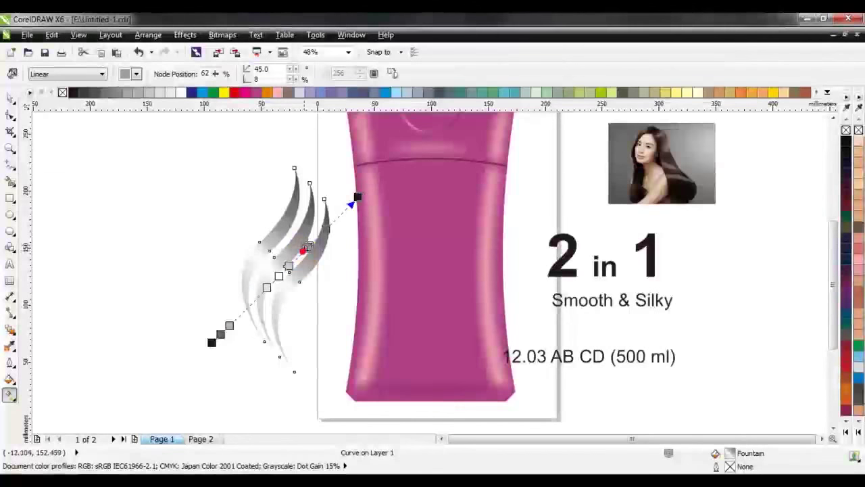
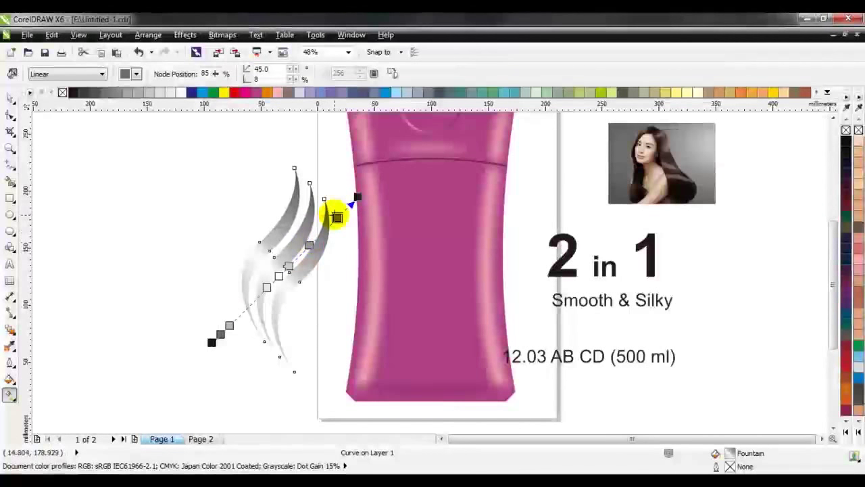
left_click_drag(229, 325, 245, 309)
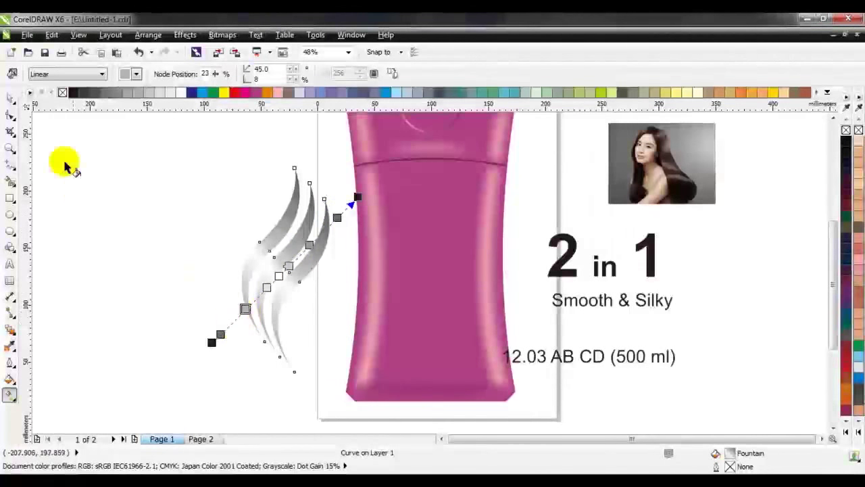
key("space")
Shrink the wave logo to about 23 × 53 mm, place it just below the cap and centre it horizontally on the bottle
left_click_drag(238, 163, 316, 331)
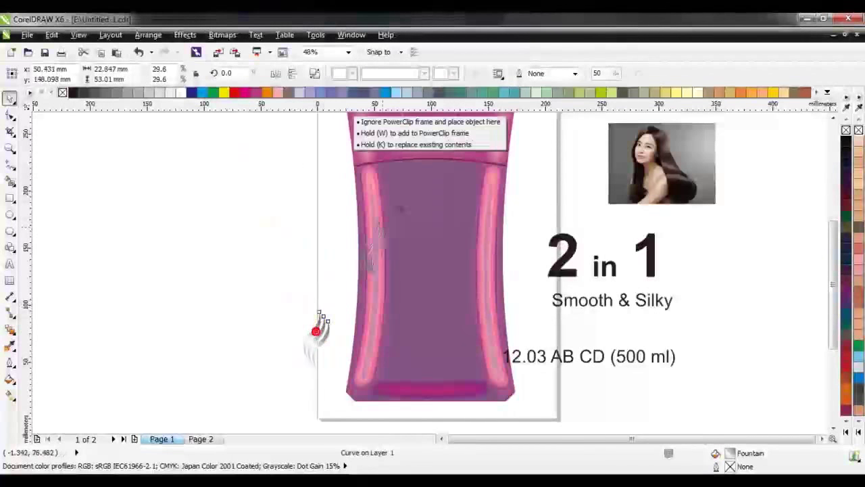
left_click_drag(419, 188, 419, 188)
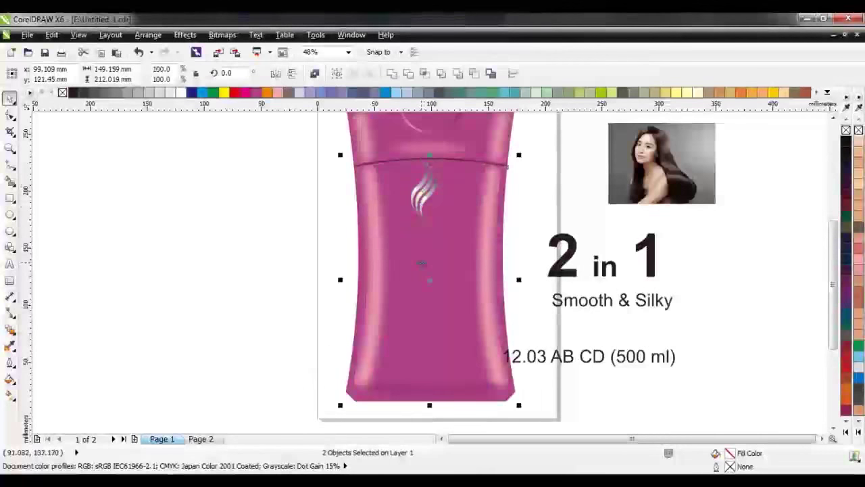
key("c")
left_click(290, 222)
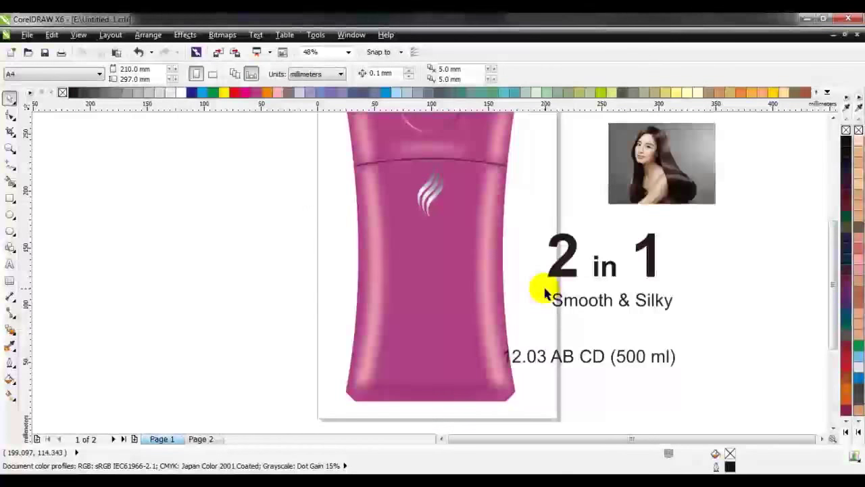
Add the text SHAMPOO below the wave logo in 24 pt Arial and colour it light pink (C0 M40 Y20 K0)
scroll(401, 216, "up", 2)
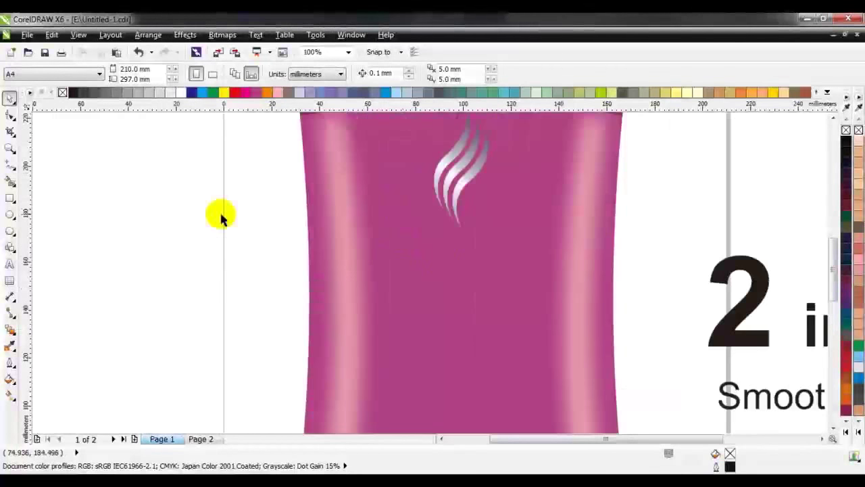
left_click(9, 263)
left_click(411, 252)
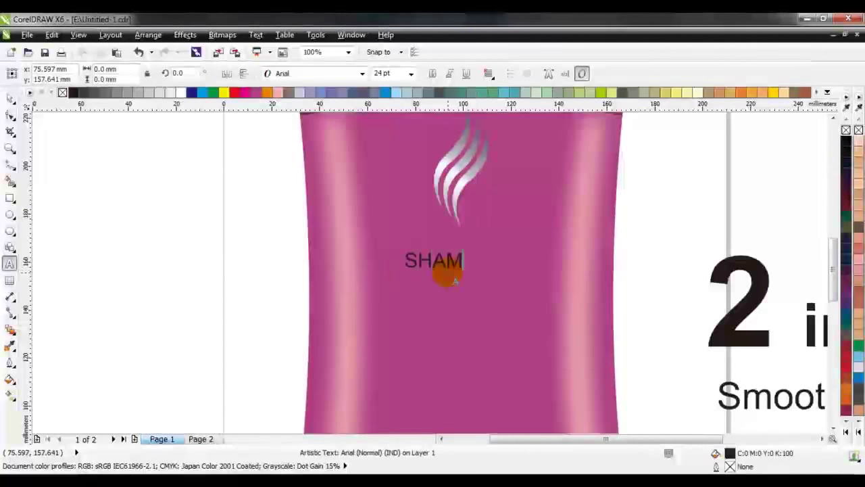
left_click(9, 99)
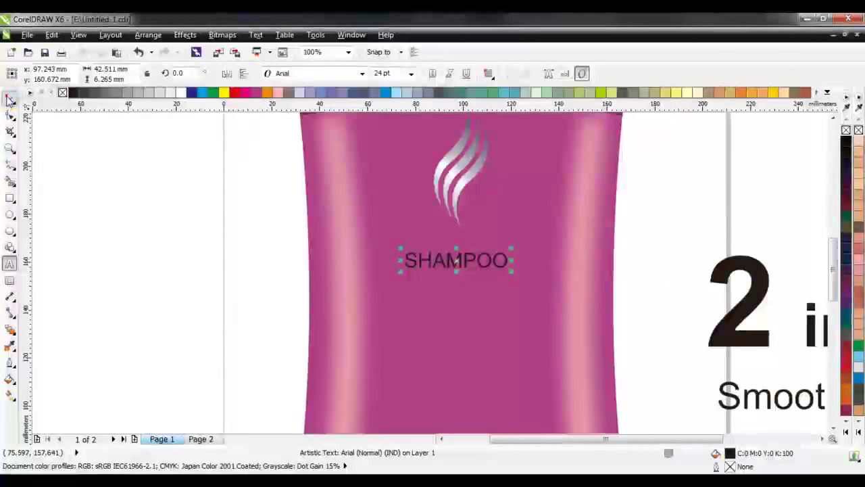
left_click(268, 94)
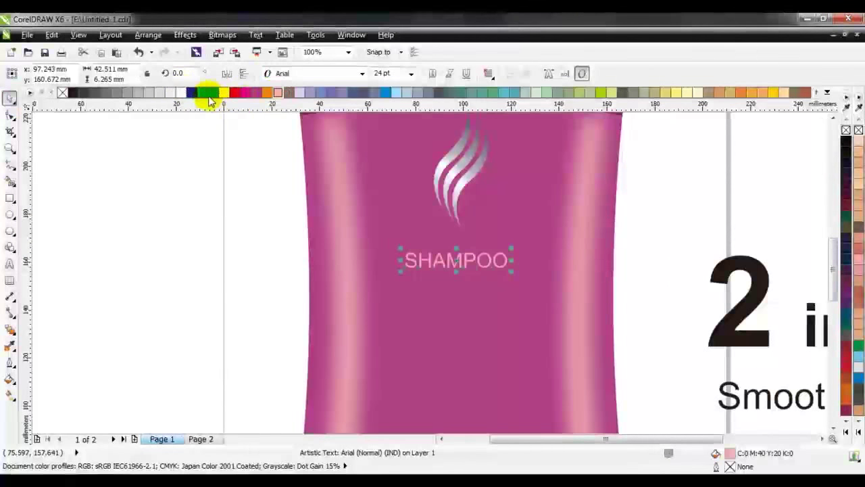
left_click(181, 93)
left_click(265, 93)
Centre the SHAMPOO text horizontally with the wave logo and move it up about 3 mm, closer to the logo
left_click(463, 184, "shift")
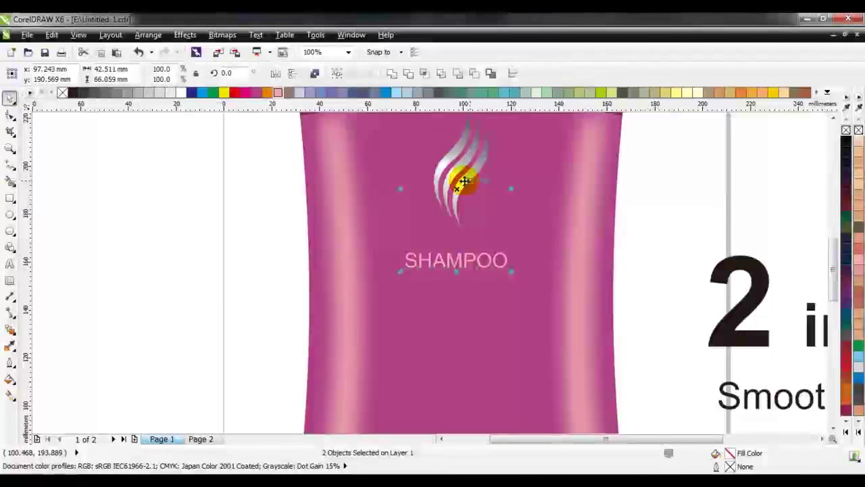
key("c")
left_click(235, 185)
left_click(462, 264)
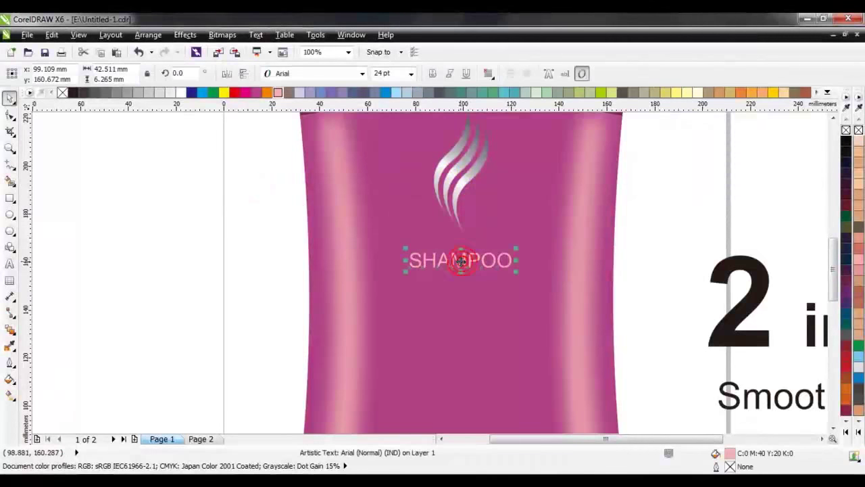
left_click_drag(459, 258, 460, 252)
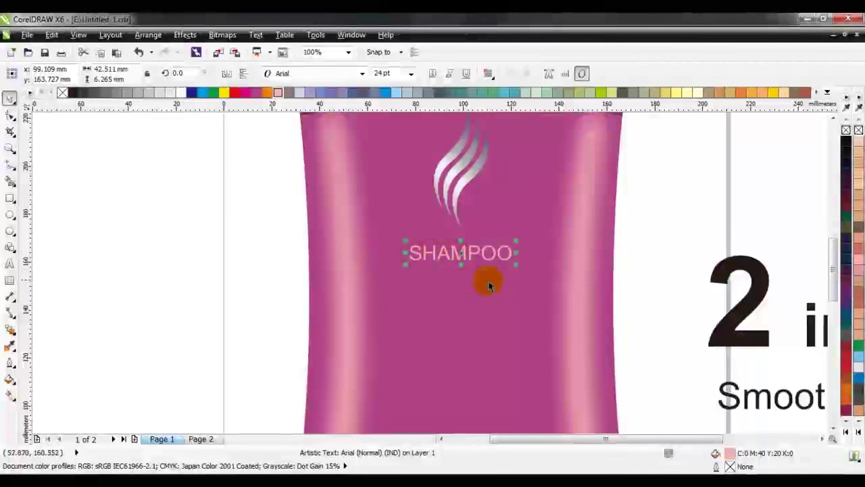
Place the photo of the woman on the bottle, directly below the SHAMPOO text
left_click(237, 243)
scroll(454, 244, "down", 2)
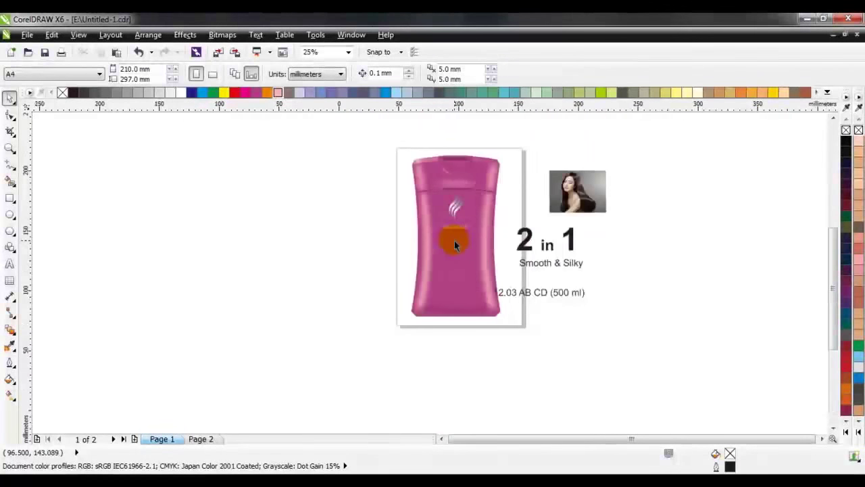
scroll(454, 241, "up", 1)
left_click_drag(696, 160, 458, 275)
scroll(458, 275, "up", 2)
scroll(294, 230, "down", 2)
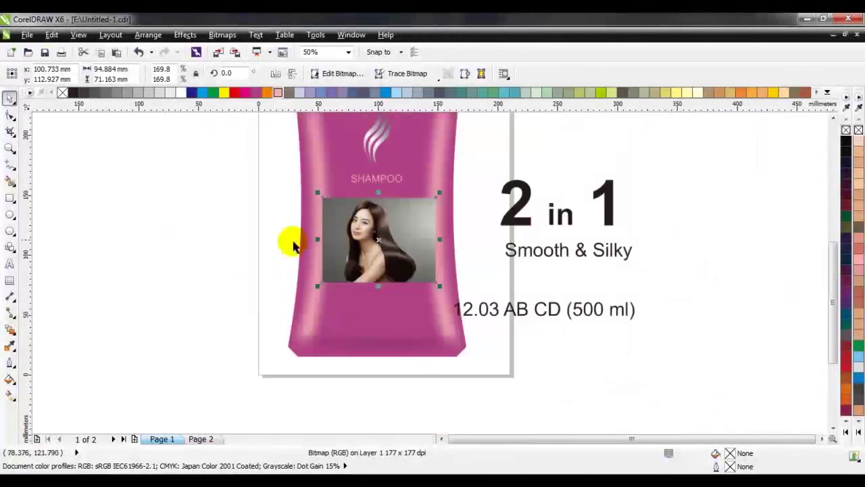
Draw an ellipse about 85 × 65 mm over the photo and move it onto the empty area left of the bottle
scroll(314, 253, "up", 1)
left_click(9, 214)
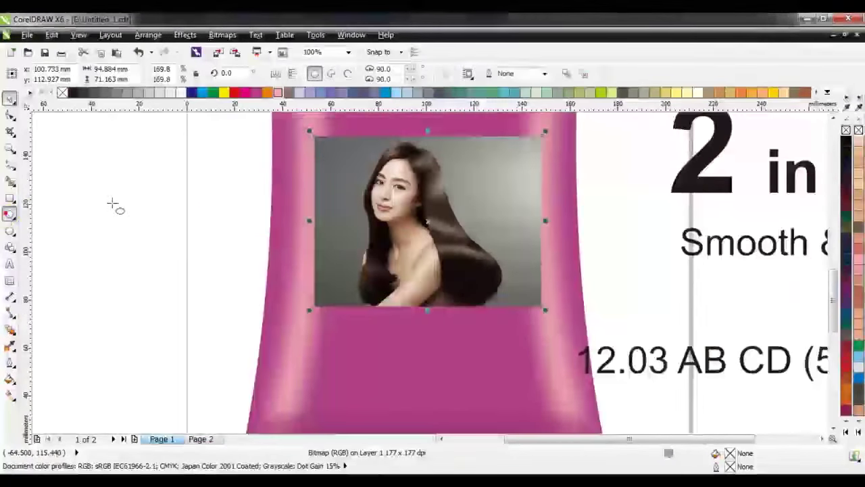
left_click_drag(318, 143, 528, 303)
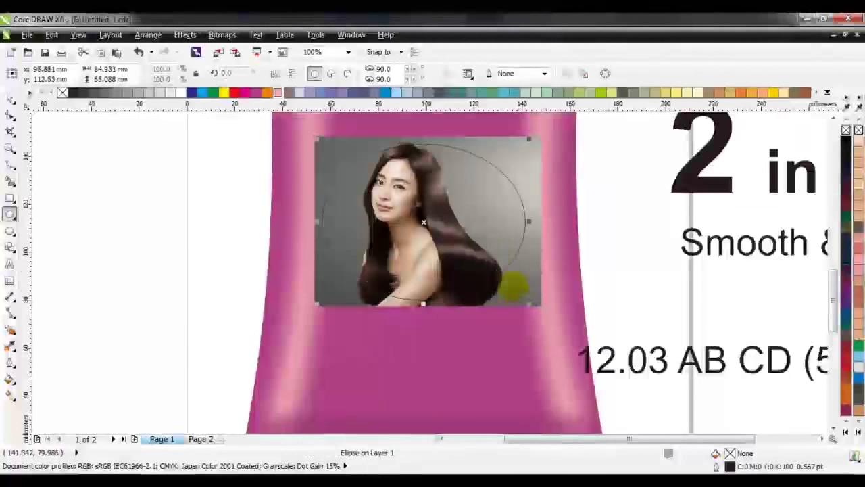
left_click_drag(461, 203, 173, 202)
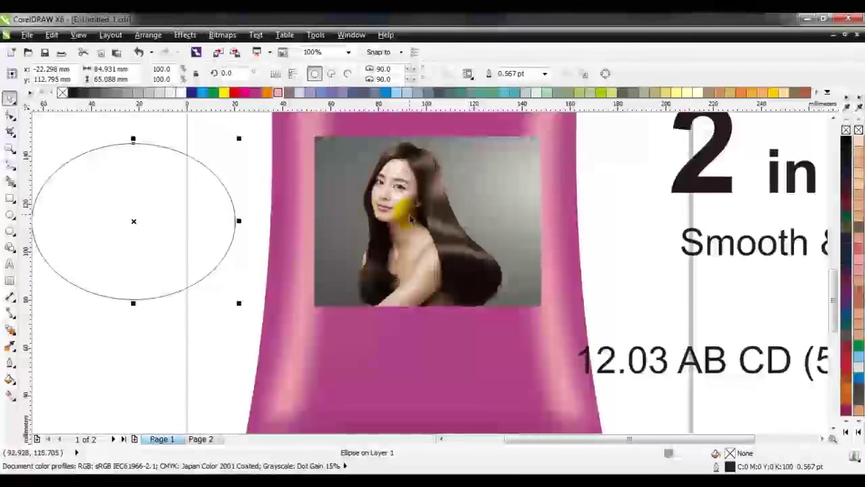
right_click(410, 218)
left_click(455, 21)
left_click(174, 203)
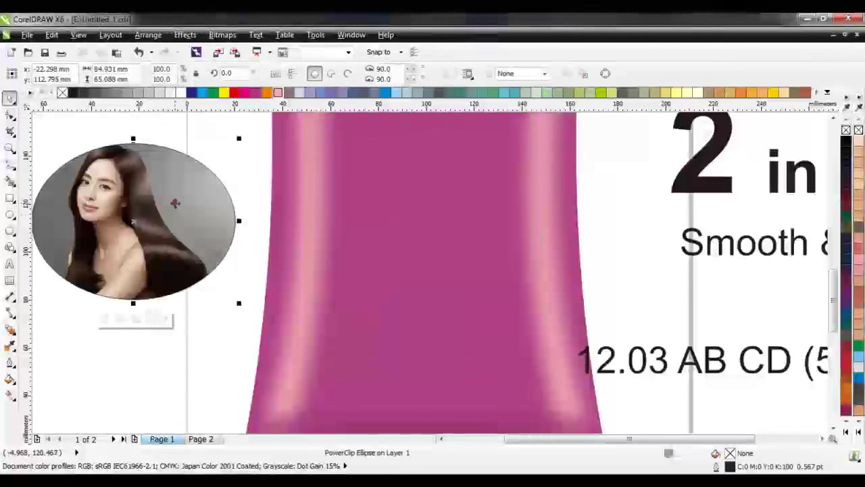
key("ctrl+z")
Add an enlarged concentric copy of the ellipse, about 92 × 71 mm, and PowerClip the photo inside the inner ellipse
left_click(154, 174)
mouse_move(242, 303)
left_mouse_down()
mouse_move(251, 317)
mouse_move(239, 309)
left_mouse_up()
left_click(418, 212)
right_click(416, 211)
left_click(463, 34)
left_click(183, 197)
Centre the clipped photo and the outer ellipse horizontally on the bottle
left_click(177, 144, "shift")
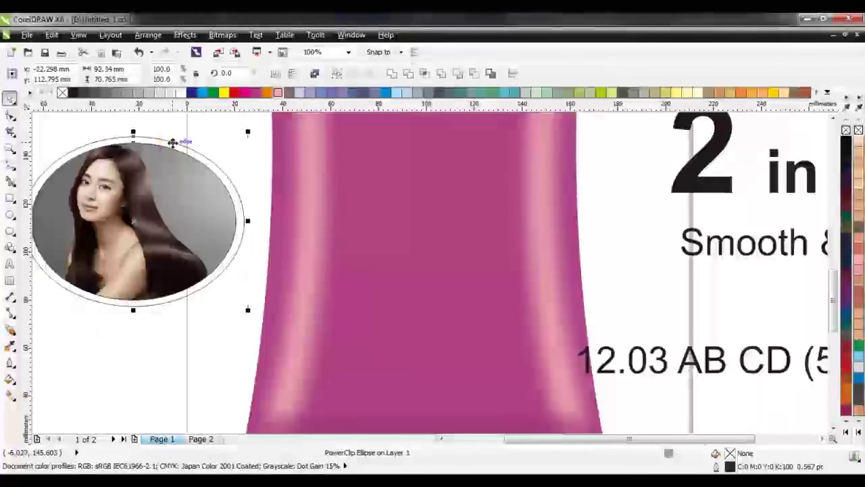
left_click(378, 202, "shift")
key("c")
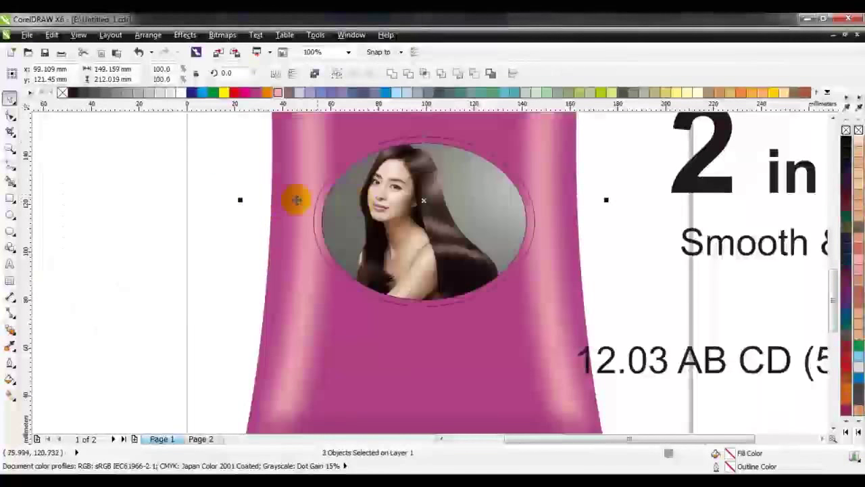
left_click(215, 199)
Fill the outer ellipse with a linear fountain fill using the Cylinder - Grey preset
scroll(834, 133, "up", 3)
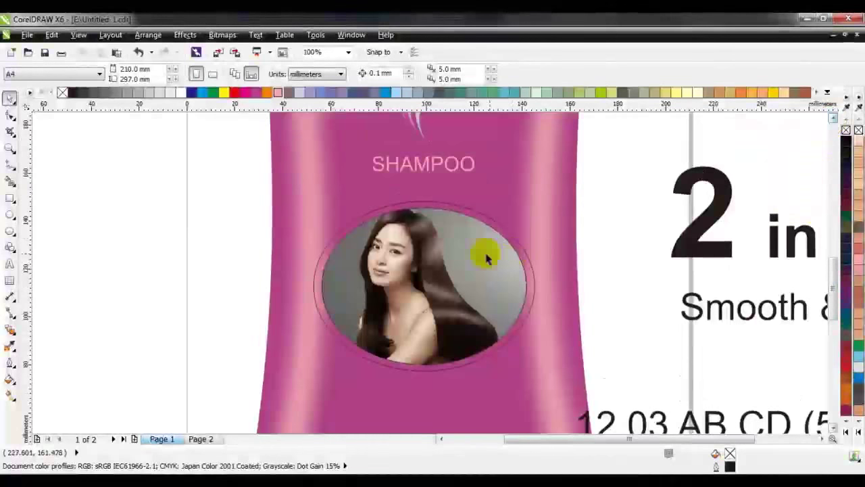
left_click(484, 215)
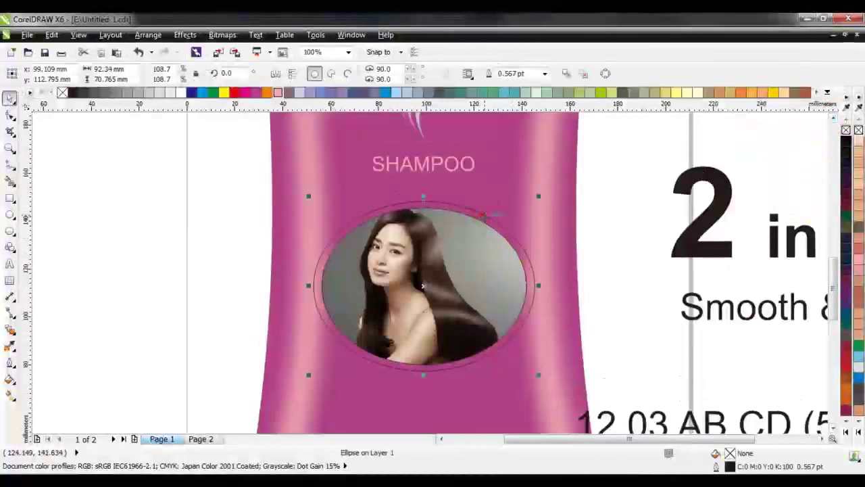
left_click(10, 377)
left_click(65, 308)
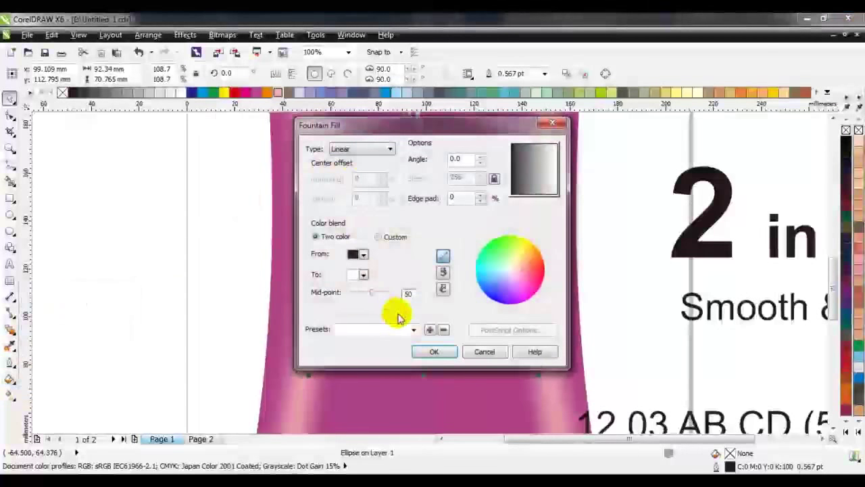
left_click(413, 329)
scroll(411, 151, "down", 9)
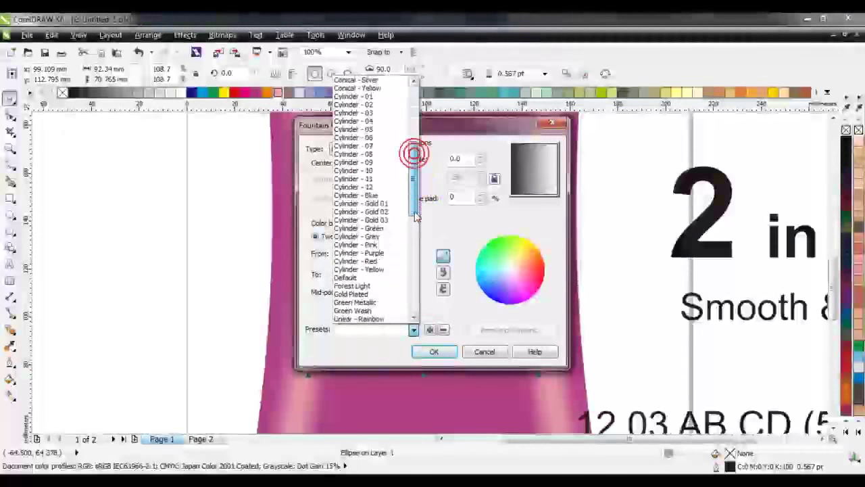
left_click(394, 204)
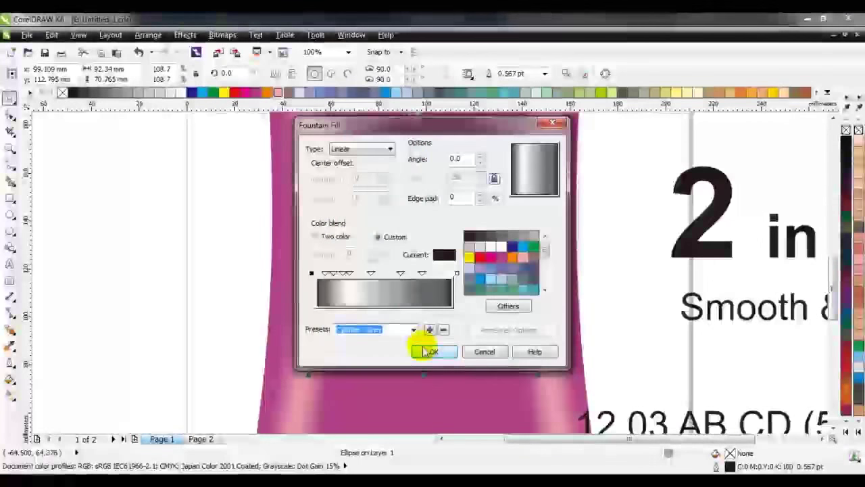
left_click(431, 351)
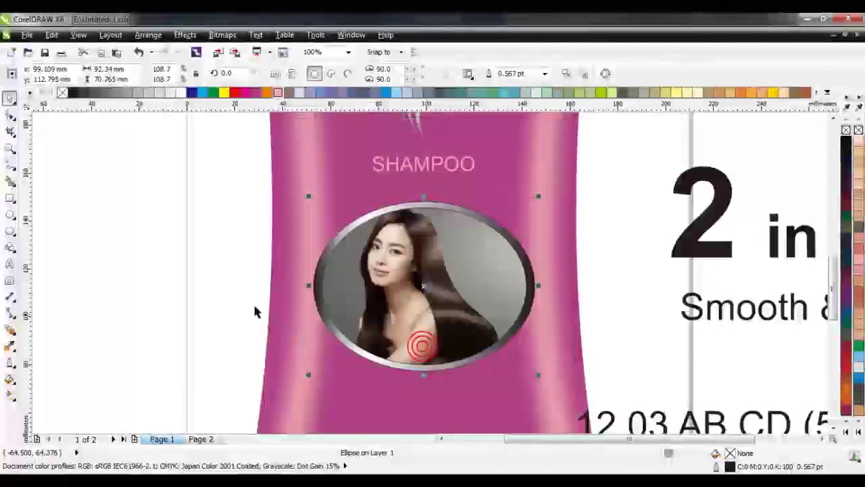
Stretch the outer ellipse's gradient past both of its sides so that the dark end colours fall outside the frame
left_click(10, 394)
left_click_drag(302, 286, 298, 288)
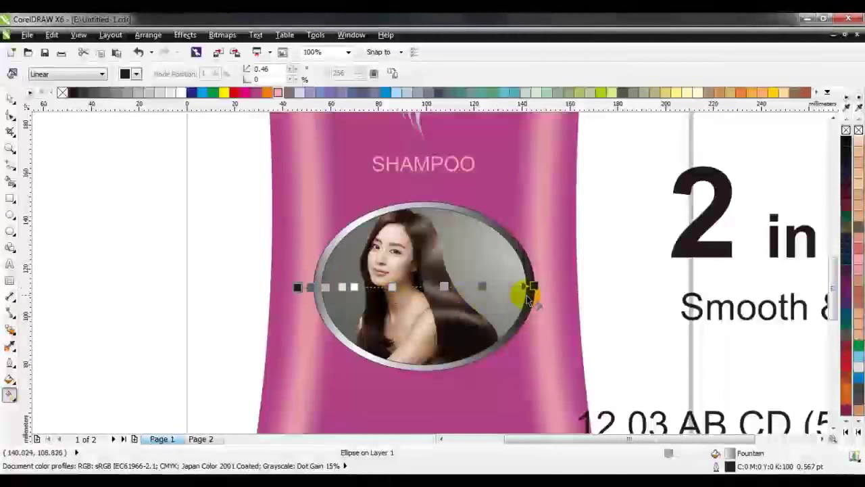
left_click_drag(549, 285, 594, 284)
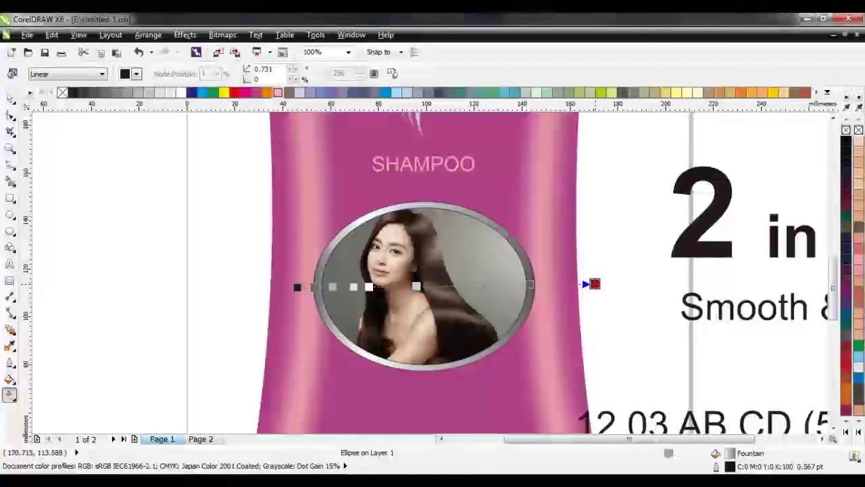
Remove the outlines from the silver outer ellipse and from the clipped photo ellipse
right_click(62, 91)
left_click(10, 98)
left_click(96, 160)
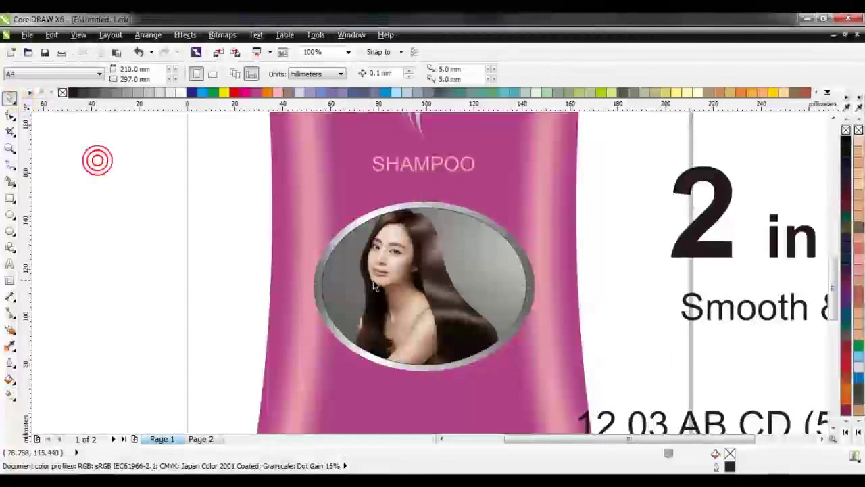
left_click(357, 261)
right_click(63, 93)
left_click(137, 203)
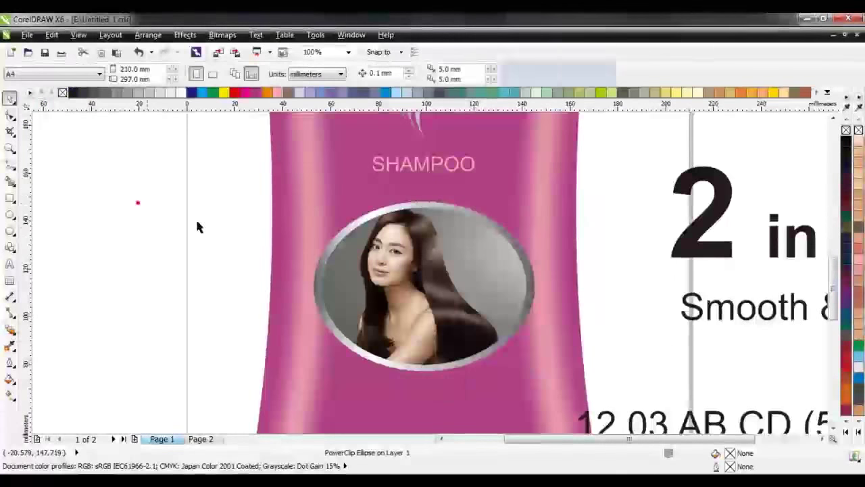
Group the clipped photo with its silver frame and move the group slightly up on the bottle
left_click_drag(204, 188, 327, 269)
left_click_drag(558, 390, 558, 390)
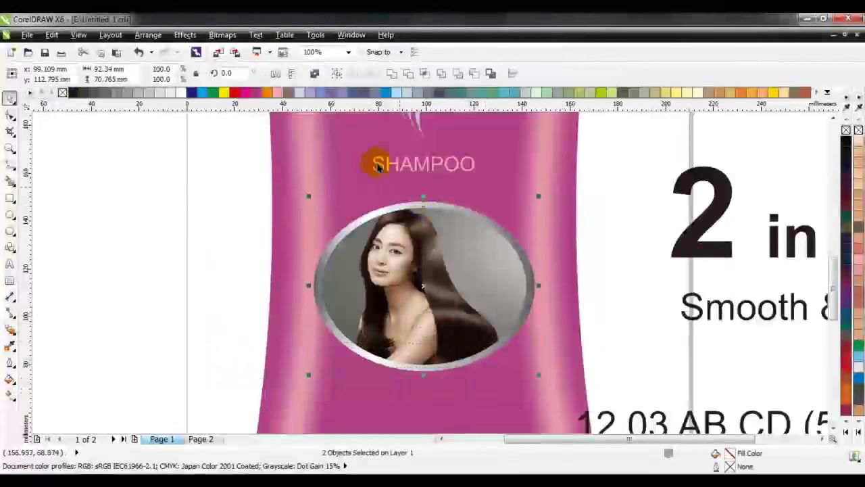
left_click(338, 75)
left_click_drag(469, 284, 472, 264)
left_click(594, 204)
Move the wave logo and the SHAMPOO text together up about 6 mm, closer to the cap
scroll(452, 197, "down", 2)
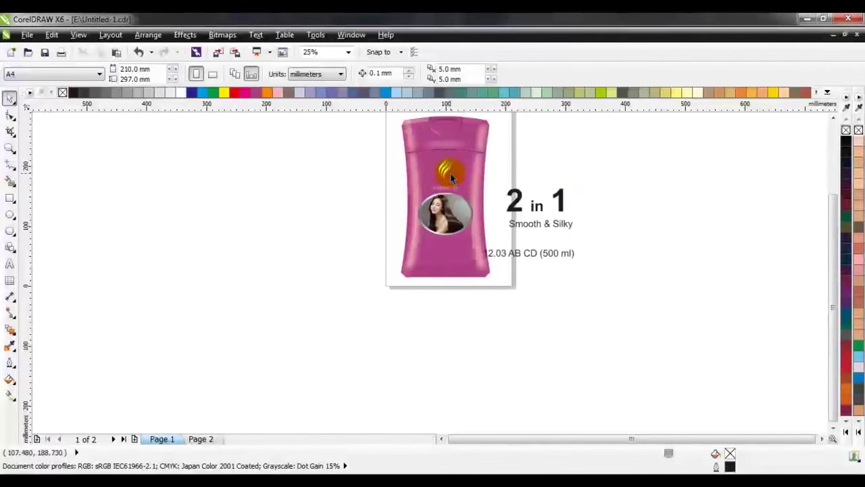
scroll(451, 177, "up", 1)
left_click_drag(486, 234, 464, 210)
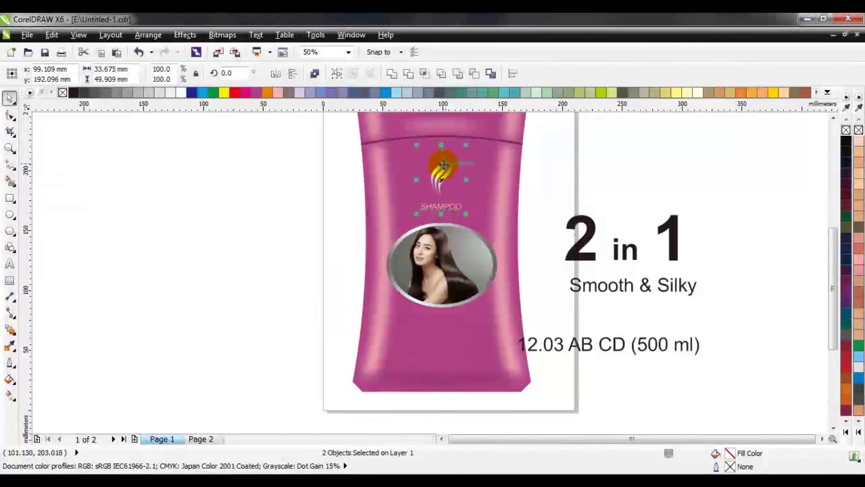
scroll(442, 164, "up", 1)
left_click_drag(441, 179, 449, 154)
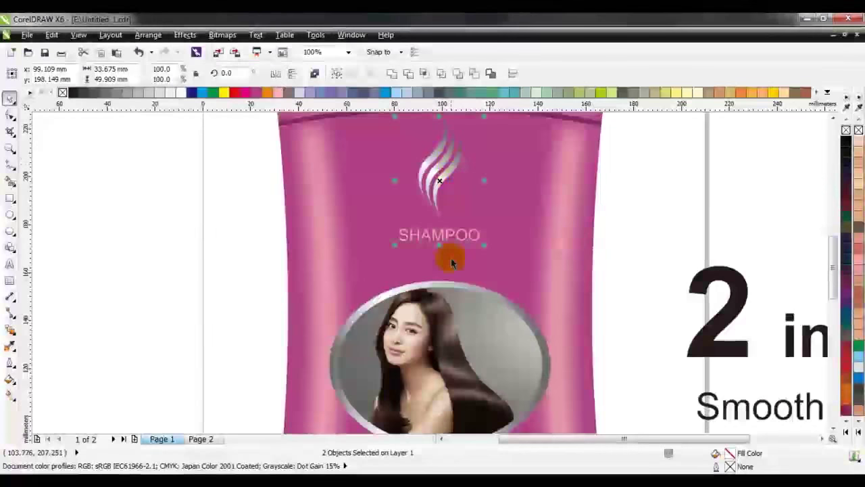
Move the framed photo up, closer to the SHAMPOO text
left_click(451, 327)
left_click_drag(460, 334, 459, 306)
scroll(459, 306, "down", 2)
left_click(517, 250)
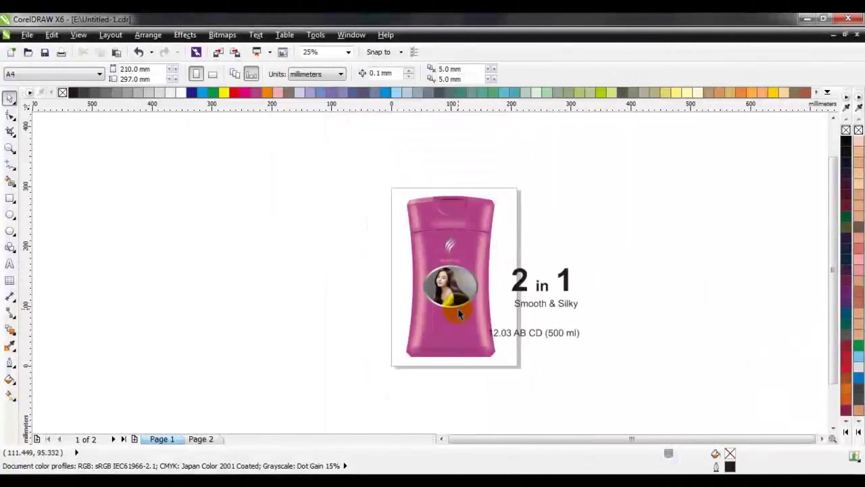
Move the wave logo, SHAMPOO text and framed photo together up about 3 mm
scroll(458, 309, "up", 1)
left_click_drag(446, 236, 467, 259)
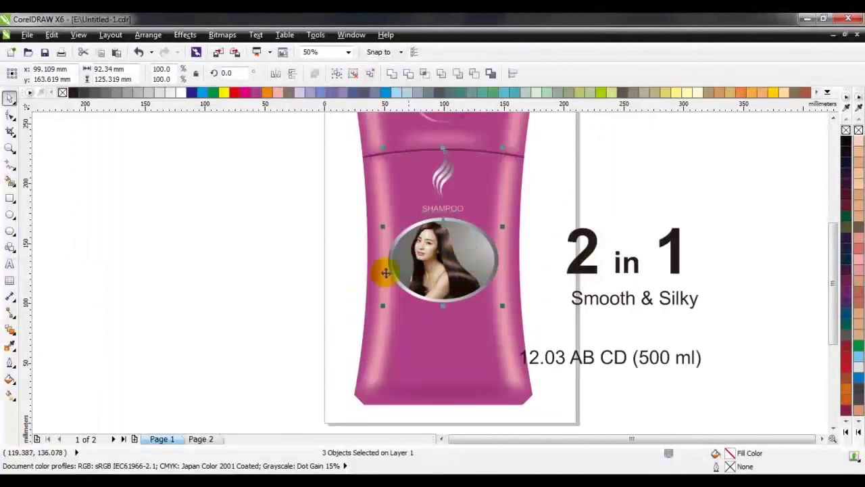
left_click(284, 276)
Place the 2 in 1 text just below the framed photo, shrunk to about 45 × 18 mm and coloured light pink (C0 M40 Y20 K0)
left_click_drag(585, 267, 404, 329)
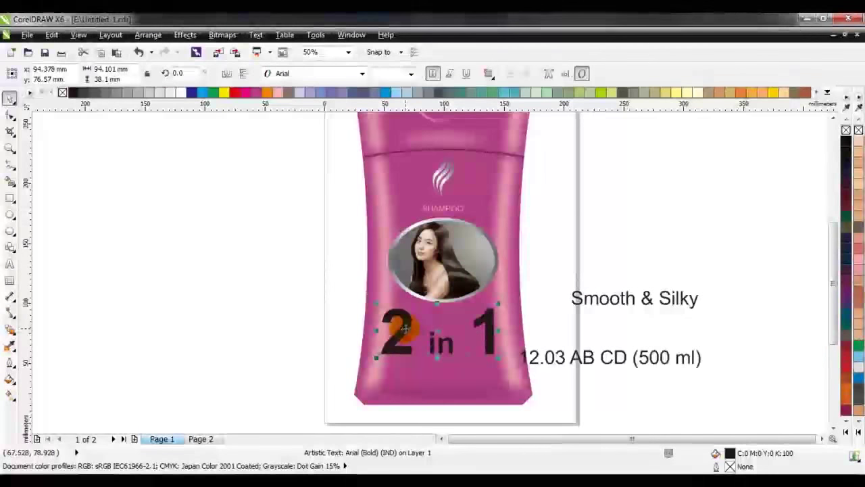
left_click(411, 74)
left_click(382, 329)
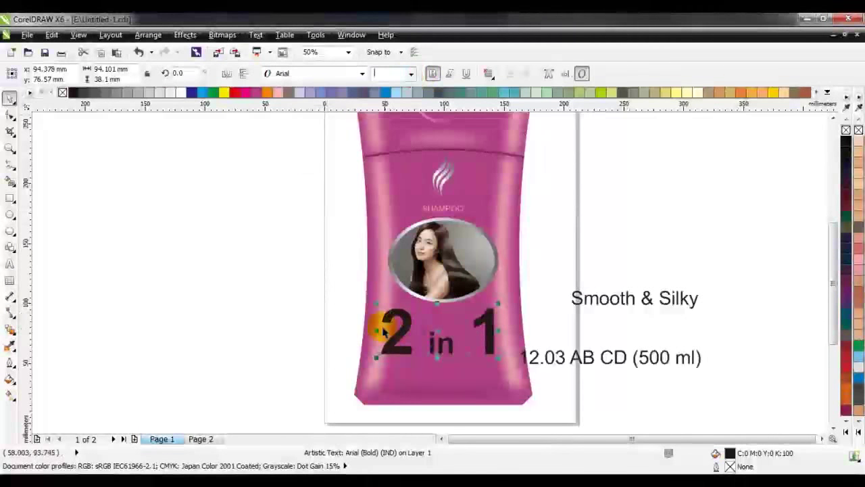
left_click_drag(380, 310, 438, 333)
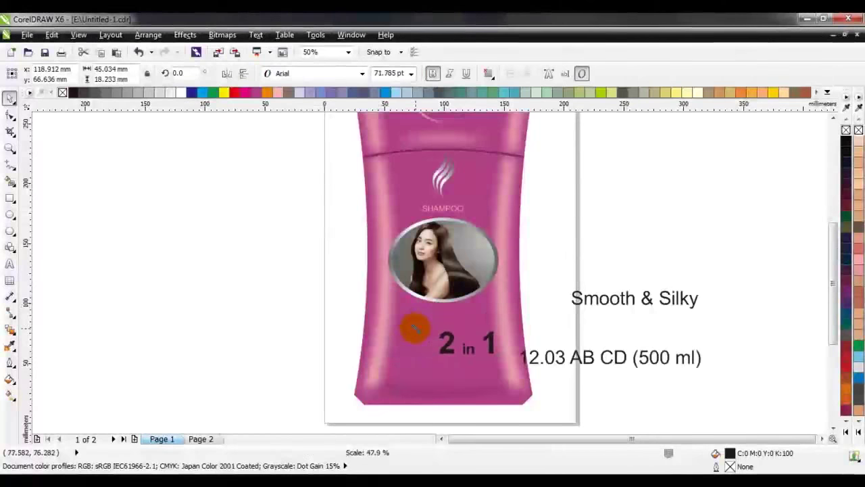
left_click(278, 92)
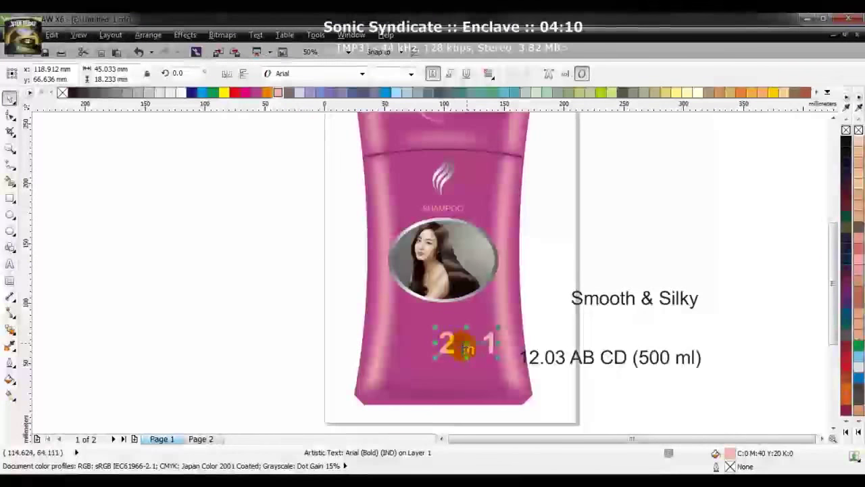
left_click_drag(468, 340, 460, 322)
Place the Smooth & Silky text below 2 in 1 and set its size to 36 pt
left_click(598, 300)
left_click_drag(598, 299, 404, 347)
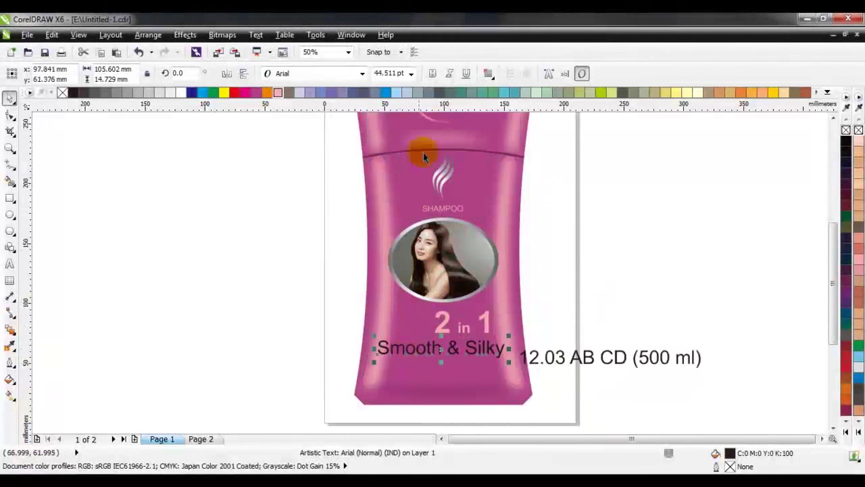
left_click(411, 73)
left_click(394, 213)
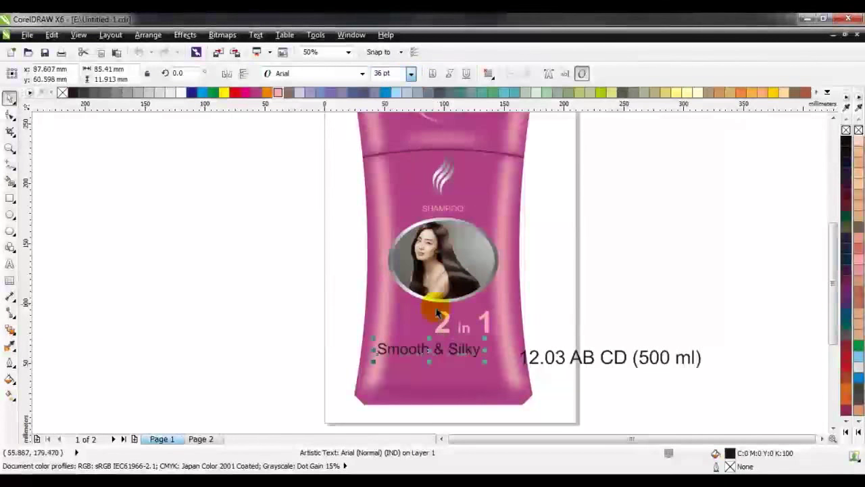
Align the right edge of the Smooth & Silky text with the 2 in 1 text
left_click(447, 321, "shift")
key("r")
left_click(313, 318)
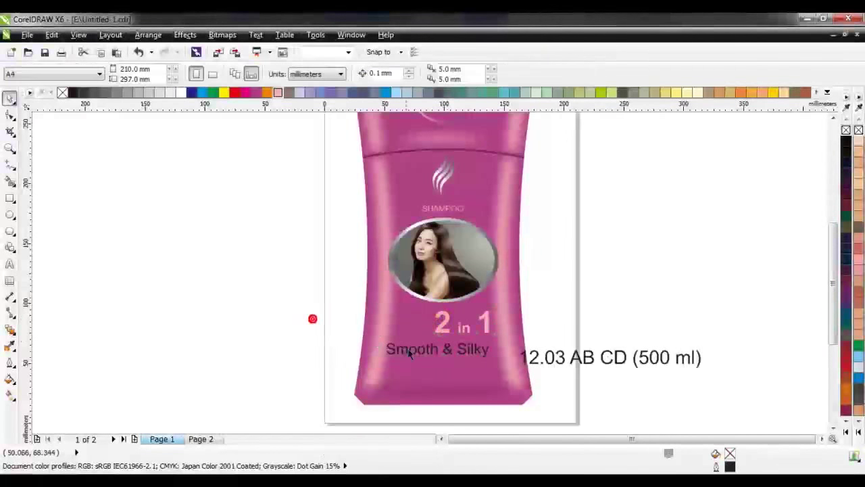
Colour the Smooth & Silky text light pink (C0 M40 Y20 K0) and move it up about 5 mm, closer to 2 in 1
left_click(414, 350)
left_click(313, 328)
left_click(473, 348)
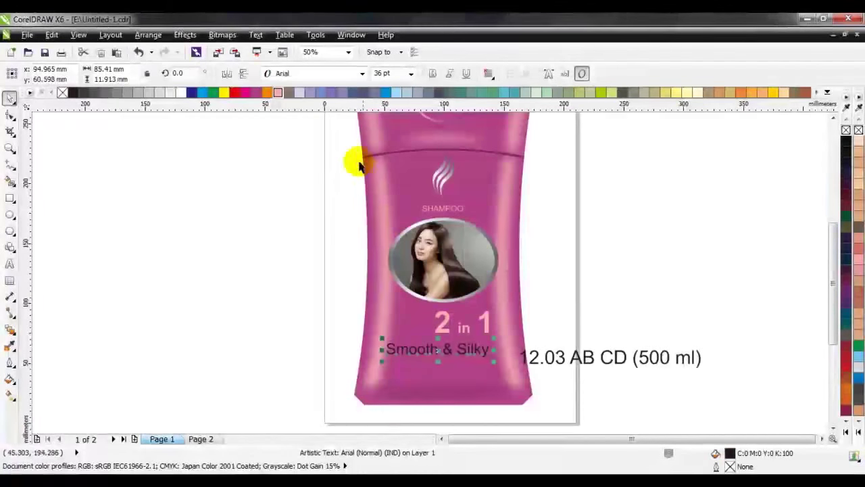
left_click(278, 93)
scroll(439, 355, "up", 5)
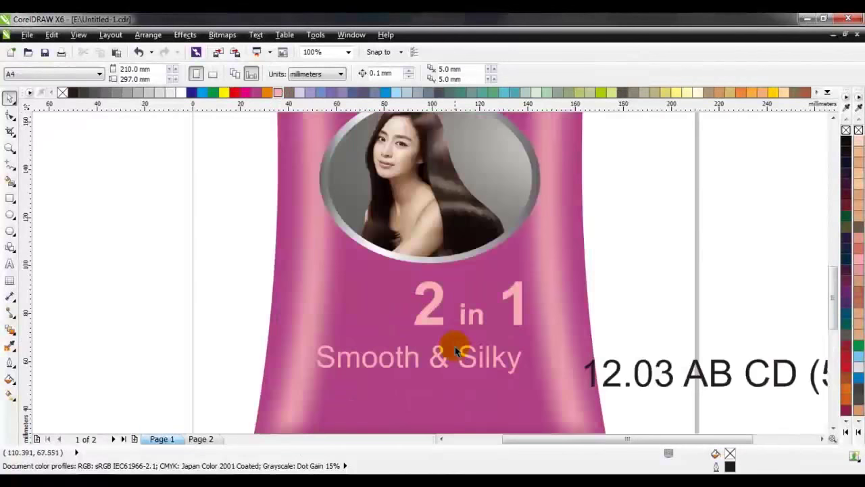
left_click_drag(394, 380, 407, 333)
Set the 12.03 AB CD (500 ml) text to 24 pt and centre it horizontally on the bottle body
scroll(491, 298, "down", 5)
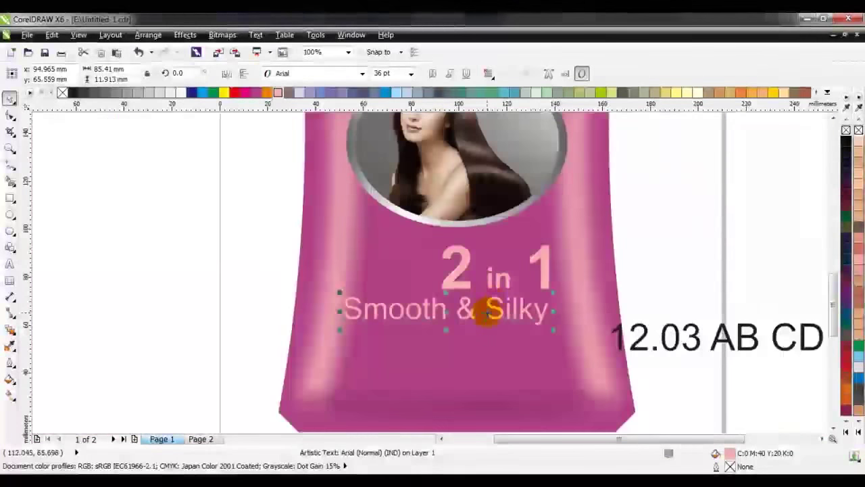
scroll(471, 349, "up", 1)
left_click(600, 300)
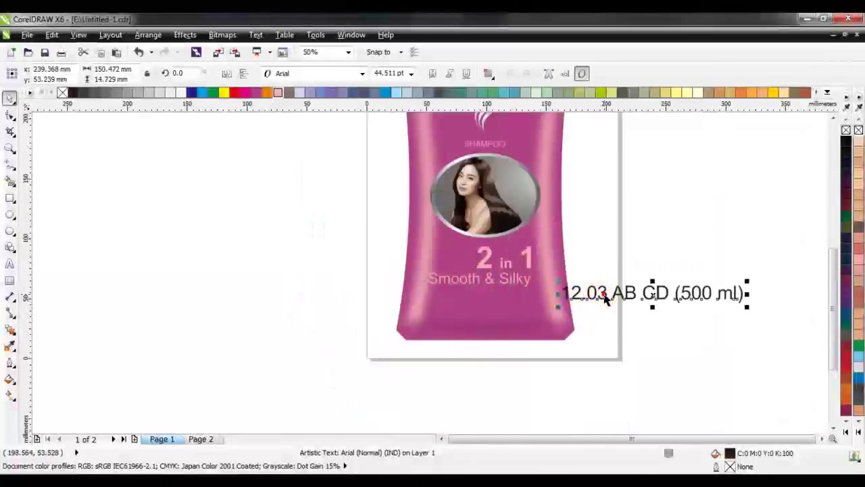
left_click(410, 73)
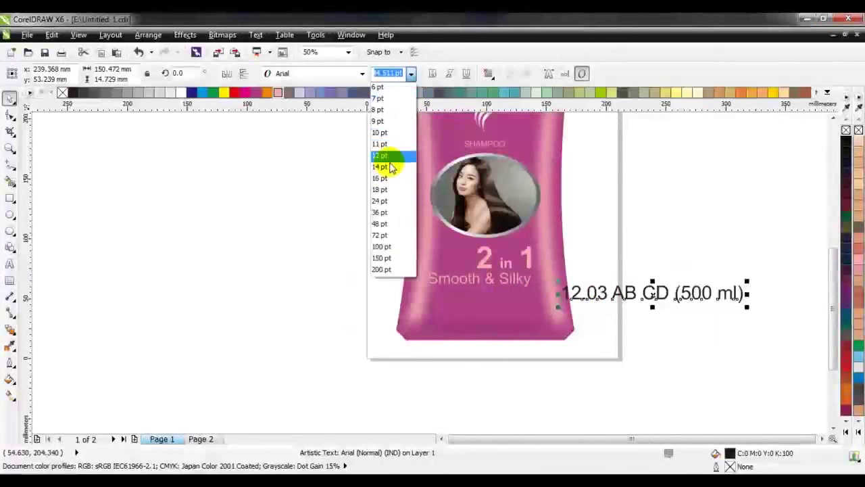
left_click(387, 201)
left_click(482, 326, "shift")
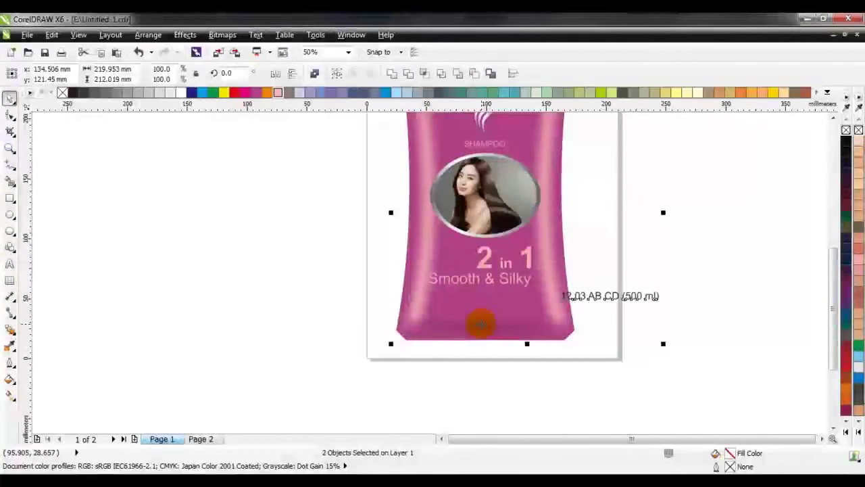
key("c")
left_click(500, 358)
Colour the 12.03 AB CD (500 ml) text light pink (C0 M40 Y20 K0) and move it down about 24 mm to the bottle's base
left_click(514, 297)
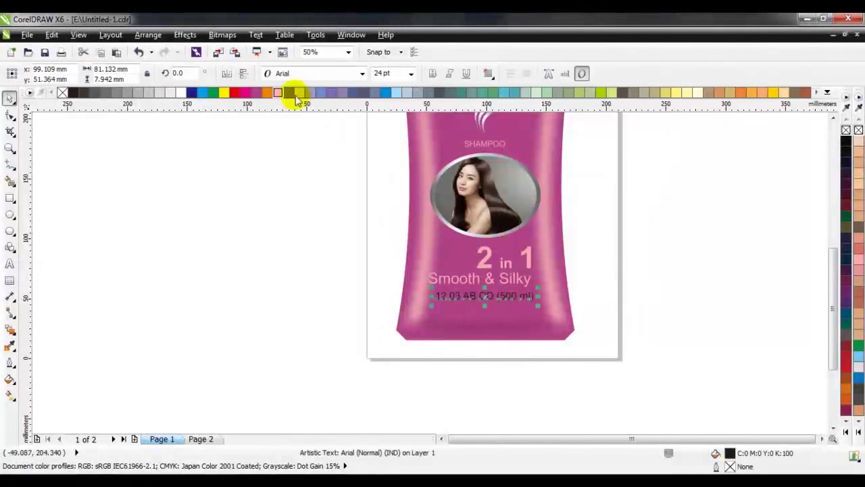
scroll(498, 338, "up", 2)
left_click_drag(448, 168, 440, 277)
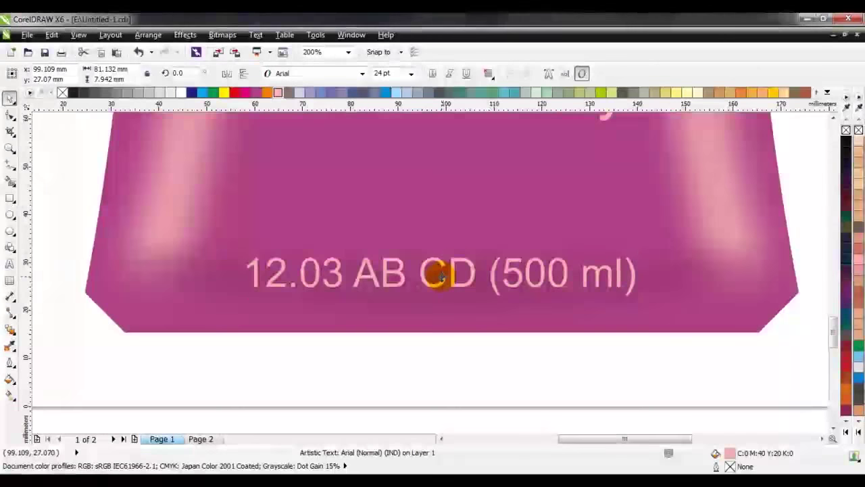
left_click(481, 360)
key("F4")
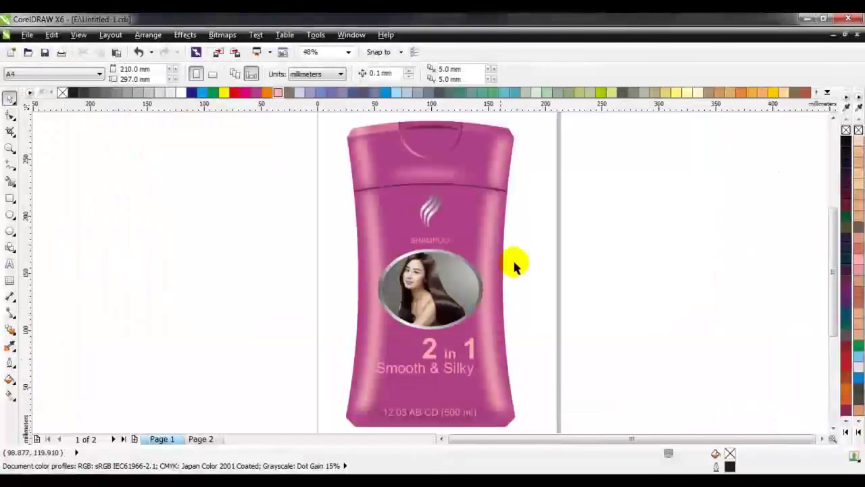
Add the text TM at 14 pt beside the upper right of the SHAMPOO text
left_click(448, 196)
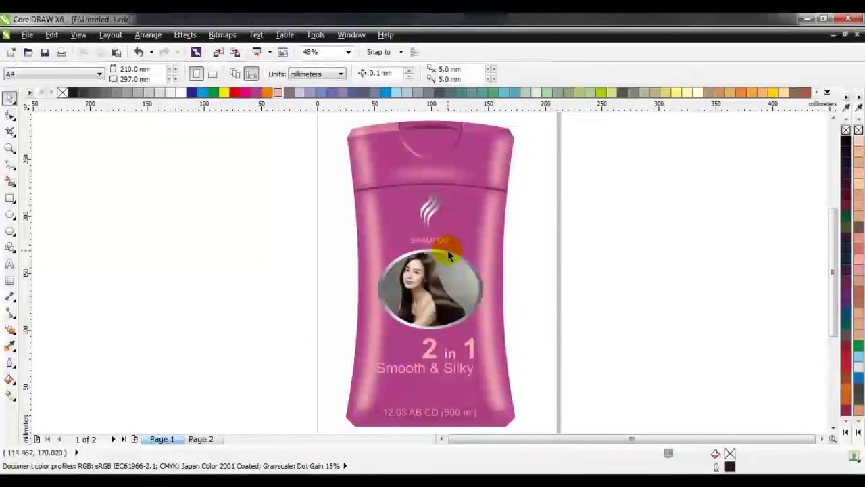
left_click(437, 214)
scroll(434, 204, "up", 2)
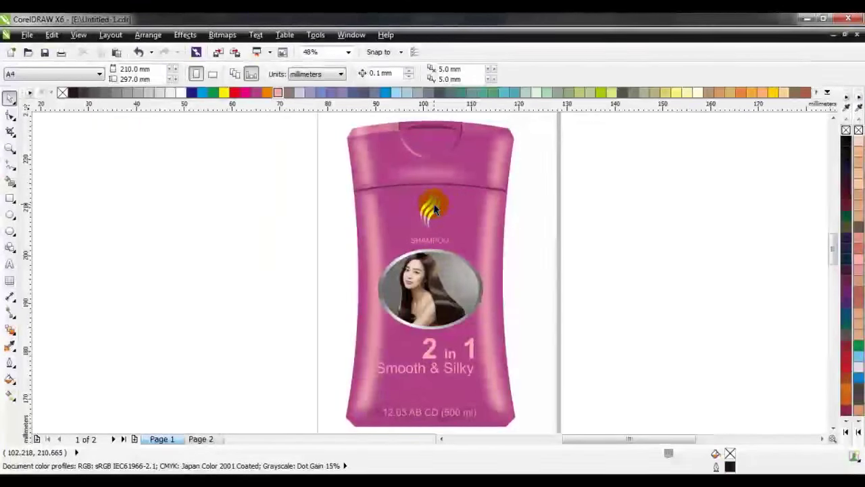
scroll(435, 205, "down", 1)
scroll(459, 283, "up", 2)
scroll(461, 287, "up", 2)
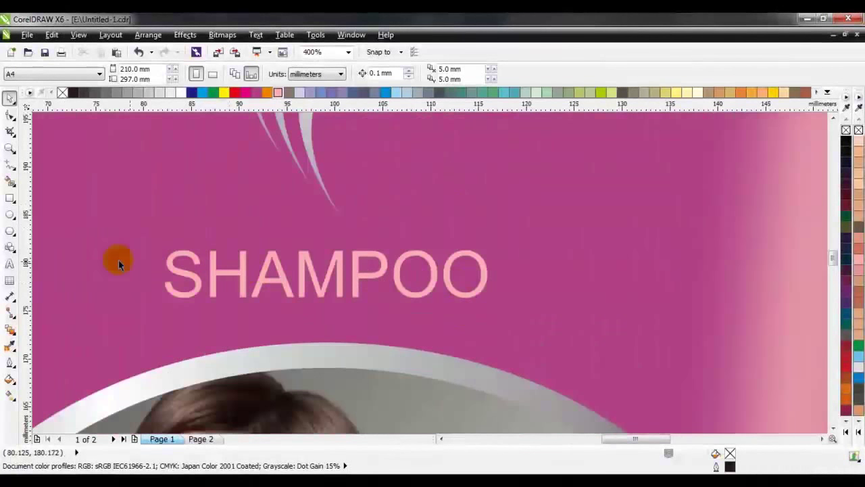
left_click(9, 265)
left_click(540, 263)
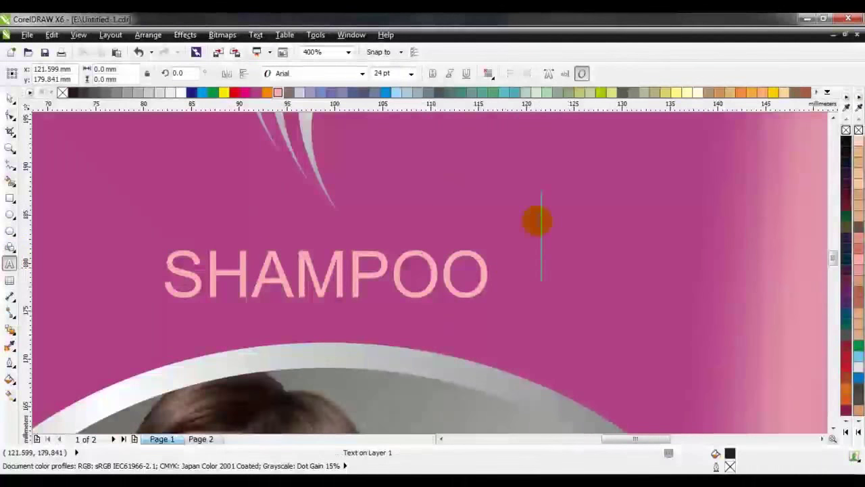
left_click(409, 74)
left_click(412, 172)
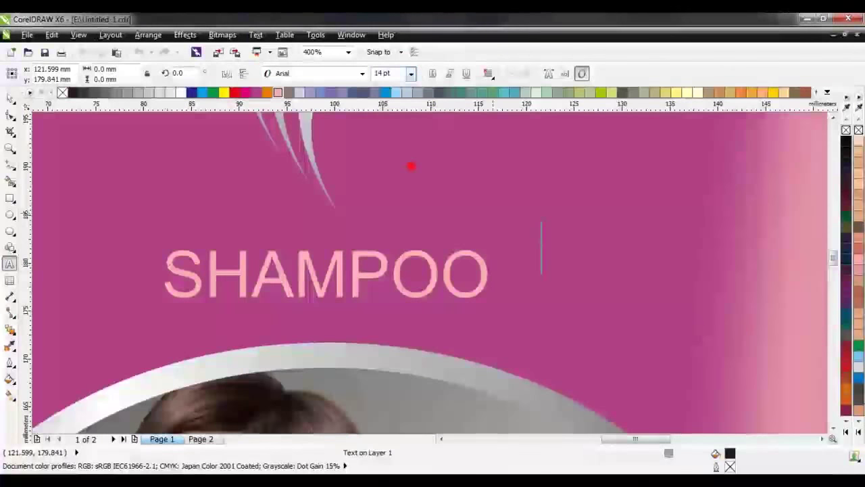
type("TM")
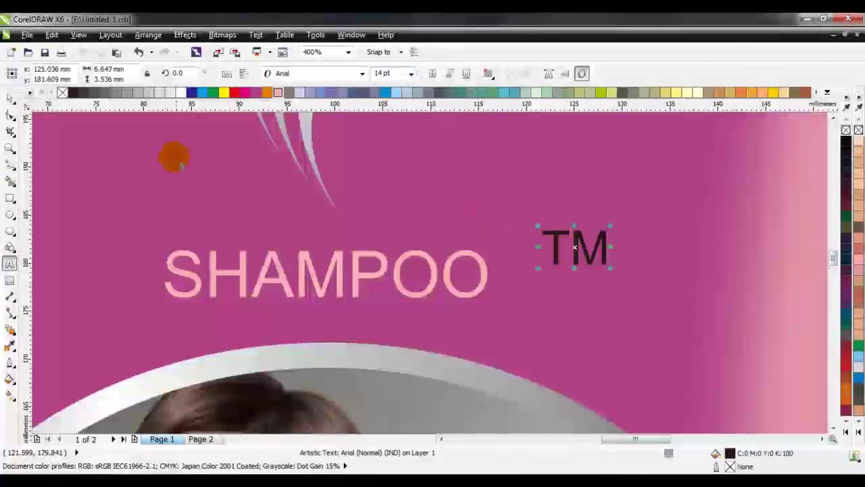
Colour the TM text light pink (C0 M40 Y20 K0), shrink it to about 4.9 × 2.6 mm and attach it to the end of SHAMPOO
left_click(9, 98)
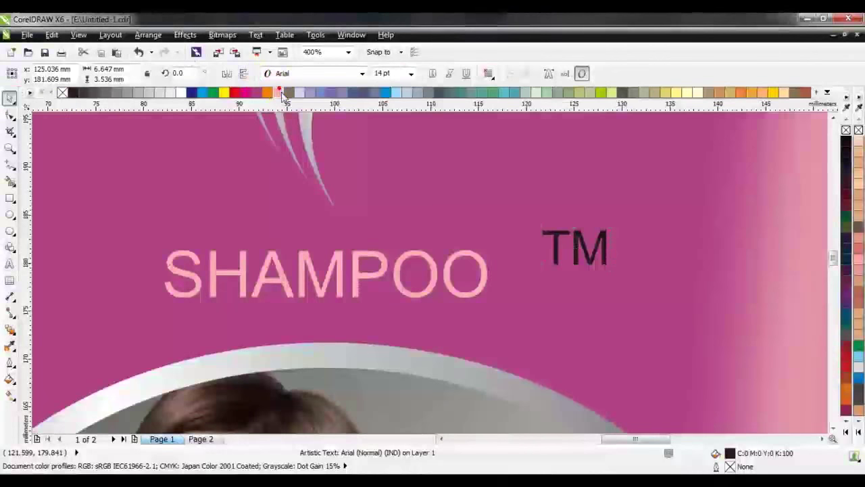
left_click_drag(283, 95, 620, 255)
left_click_drag(610, 226, 537, 272)
key("F4")
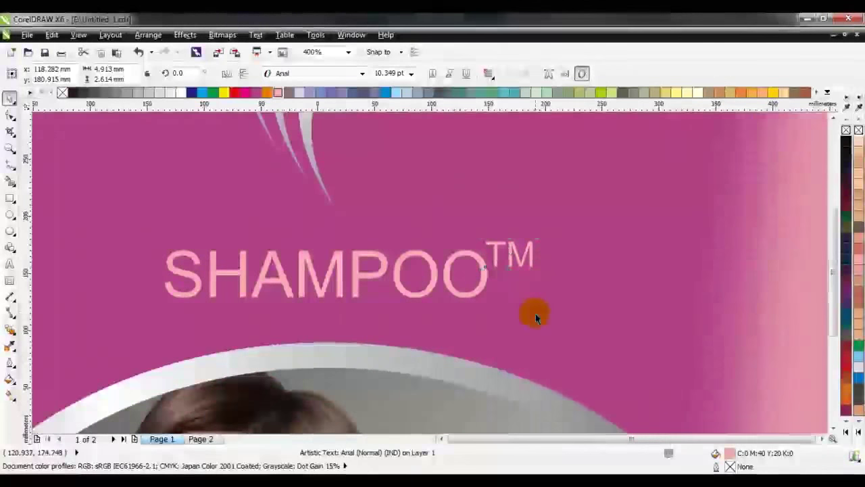
left_click(591, 273)
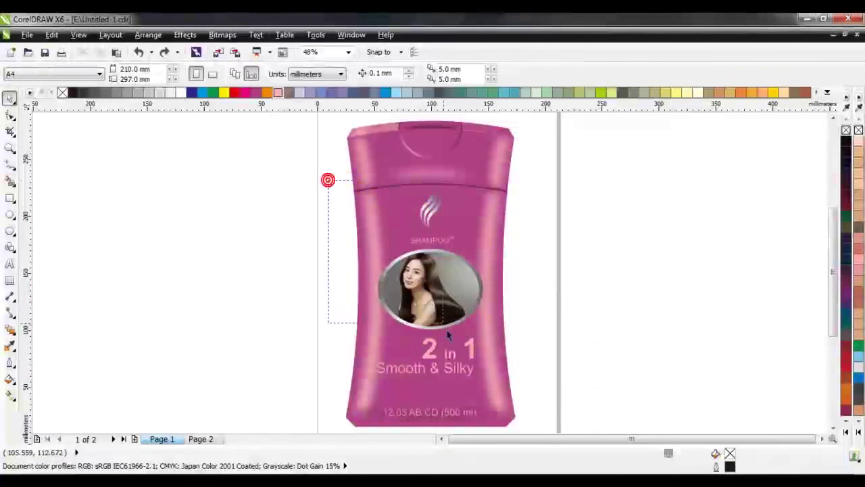
Move the logo, framed photo and all label texts together about 156 mm to the right, off the bottle
left_click_drag(448, 331, 496, 432)
left_click_drag(439, 269, 617, 269)
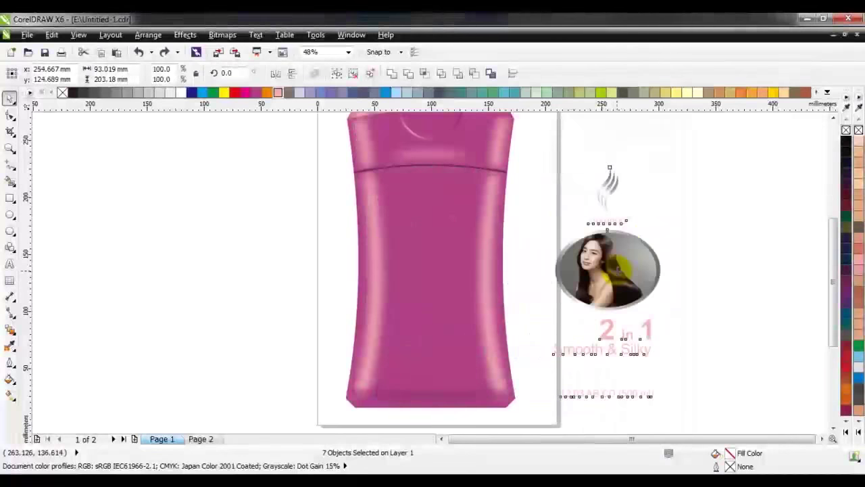
left_click(696, 243)
Stretch the whole empty bottle with its cap vertically about its centre to roughly 126% of its height
scroll(489, 189, "down", 2)
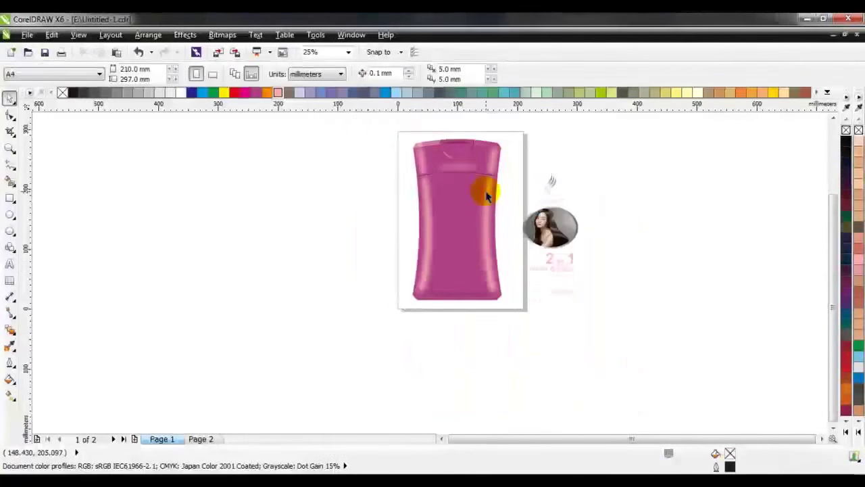
left_click(461, 164)
left_click_drag(382, 120, 513, 325)
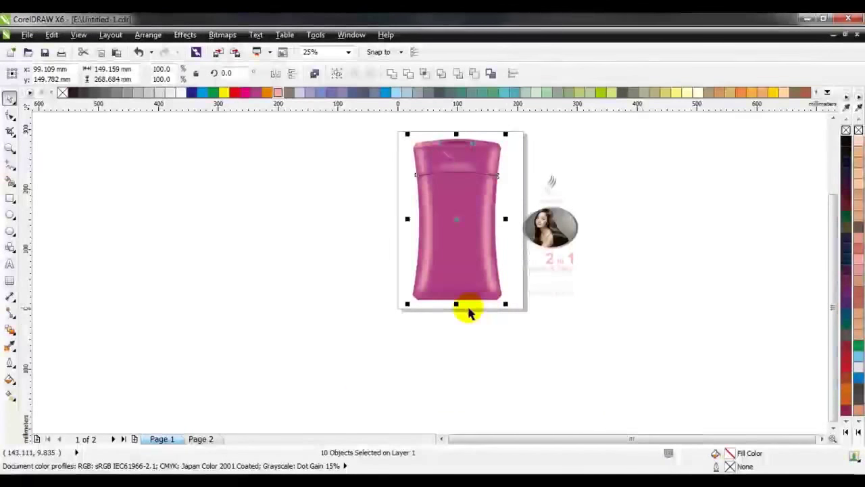
left_click_drag(456, 304, 456, 325)
Centre the logo, framed photo and label texts horizontally on the stretched bottle body
left_click(566, 293)
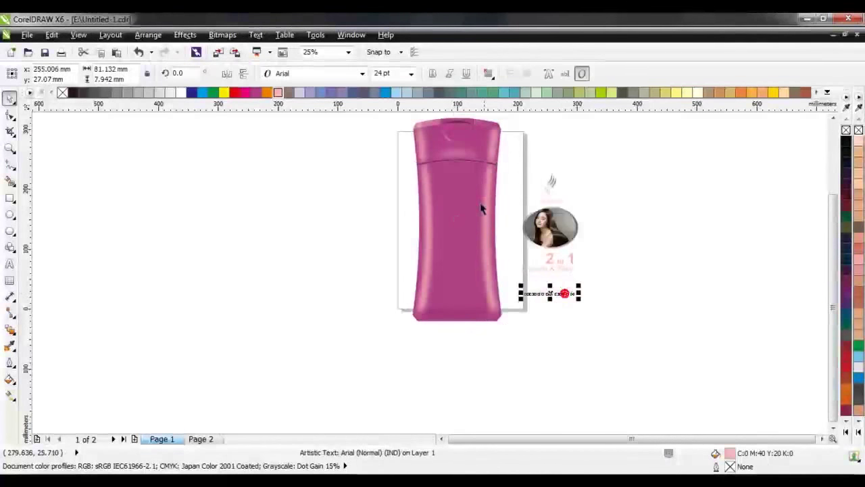
left_click(600, 216)
left_click_drag(615, 145, 496, 301)
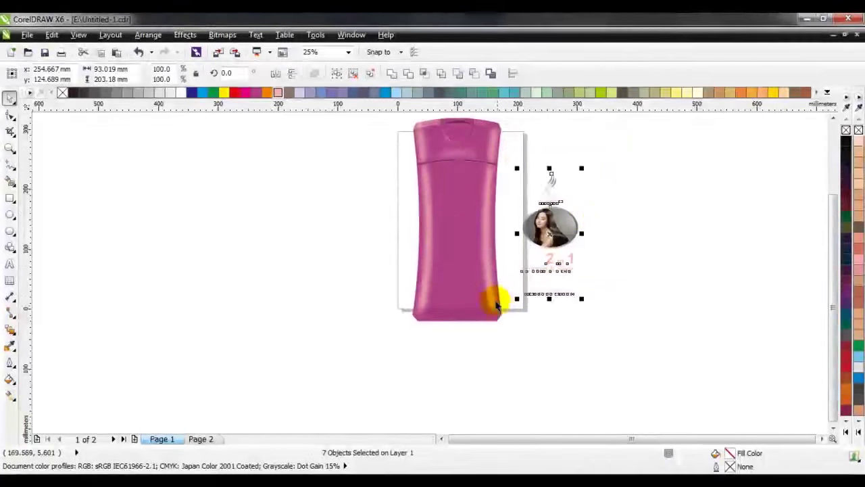
left_click(457, 264, "shift")
key("c")
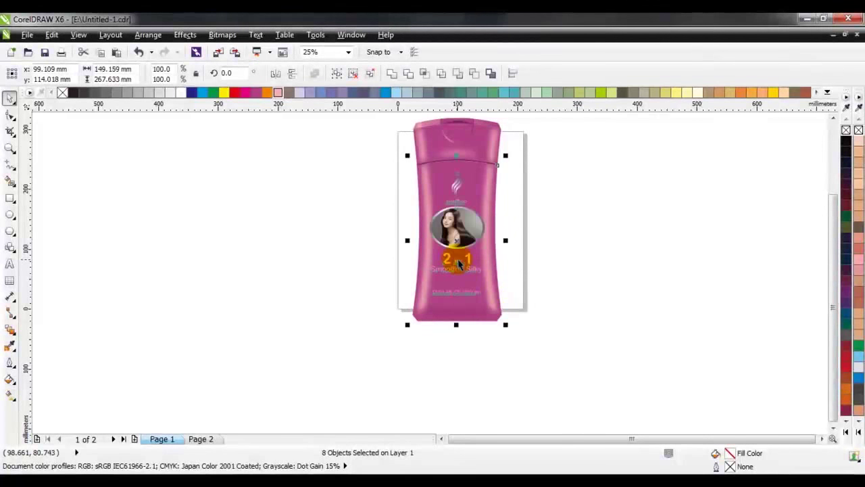
left_click(557, 237)
Move the 12.03 AB CD (500 ml) text straight down about 26 mm, near the stretched bottle's base
scroll(507, 267, "up", 1)
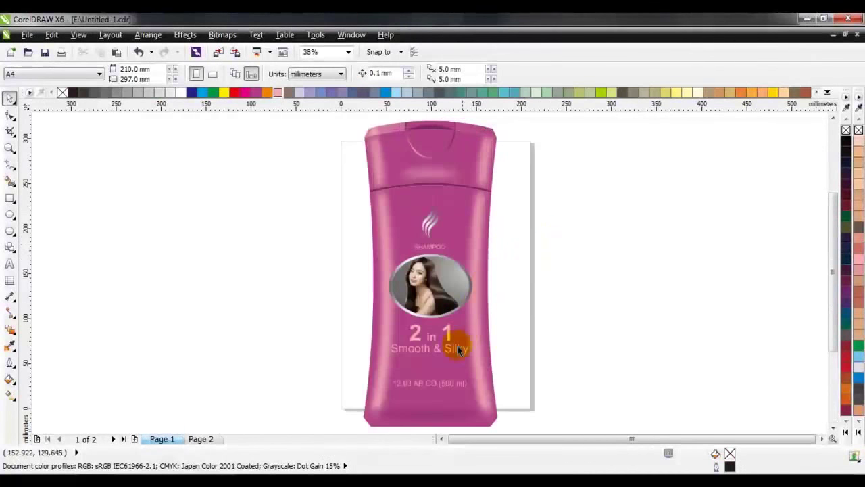
left_click(425, 385)
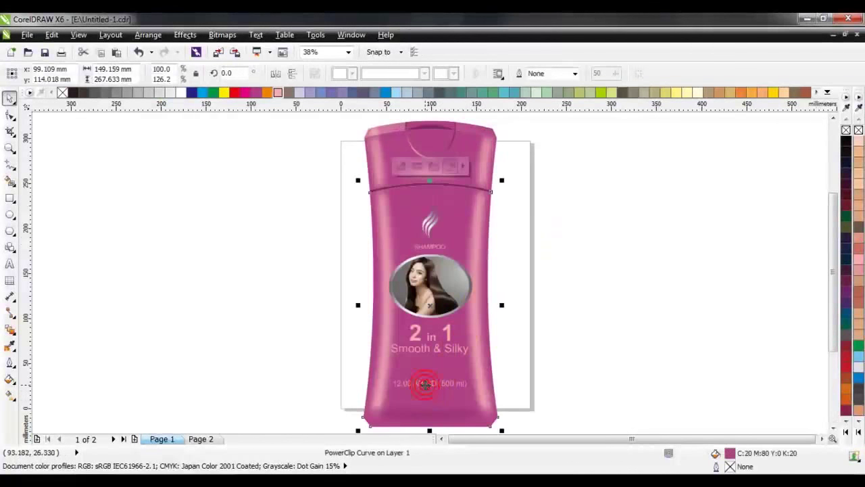
left_click(338, 362)
left_click_drag(424, 381, 420, 407)
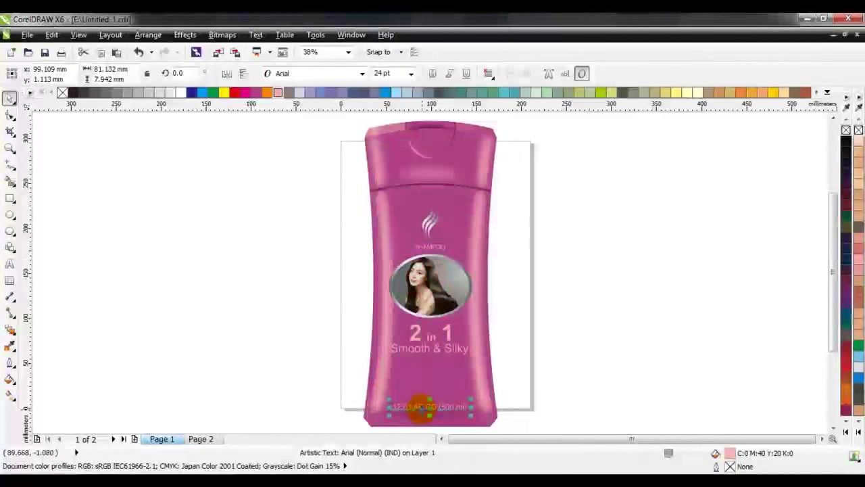
key("Escape")
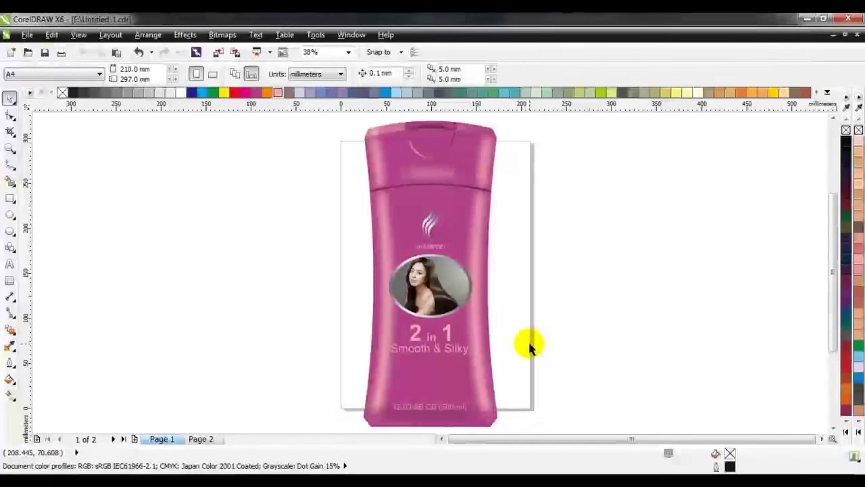
Align the right edge of the 2 in 1 text with the Smooth & Silky text
left_click(448, 331)
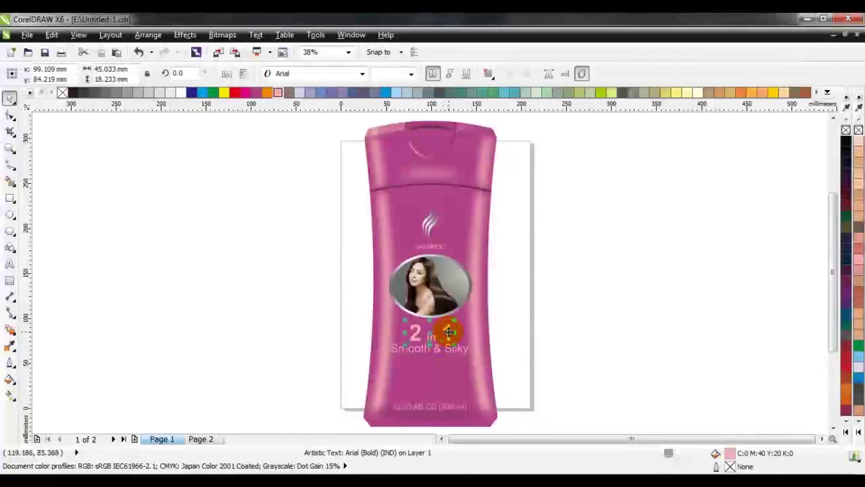
scroll(448, 331, "up", 2)
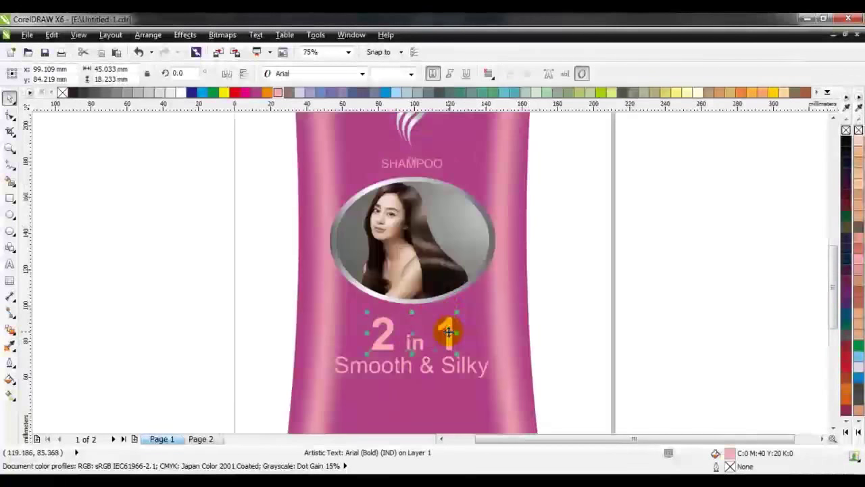
left_click(457, 368, "shift")
key("r")
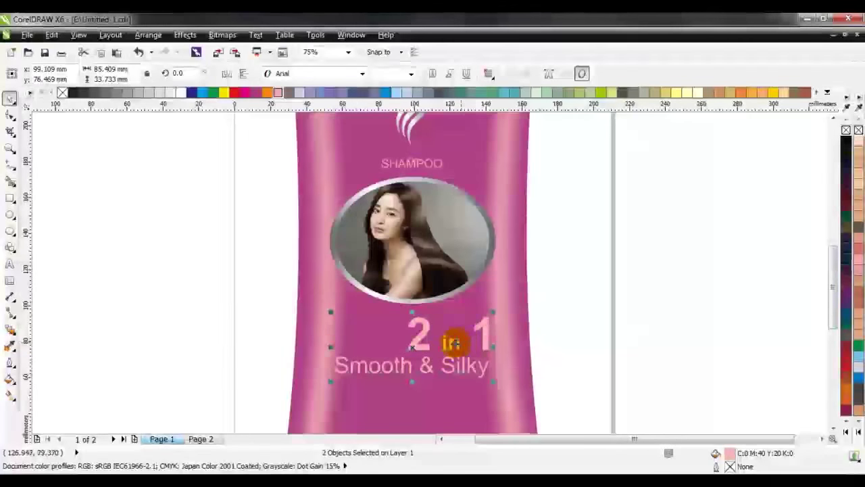
Move the 2 in 1 and Smooth & Silky texts together straight down about 16 mm
left_click_drag(423, 327, 422, 337)
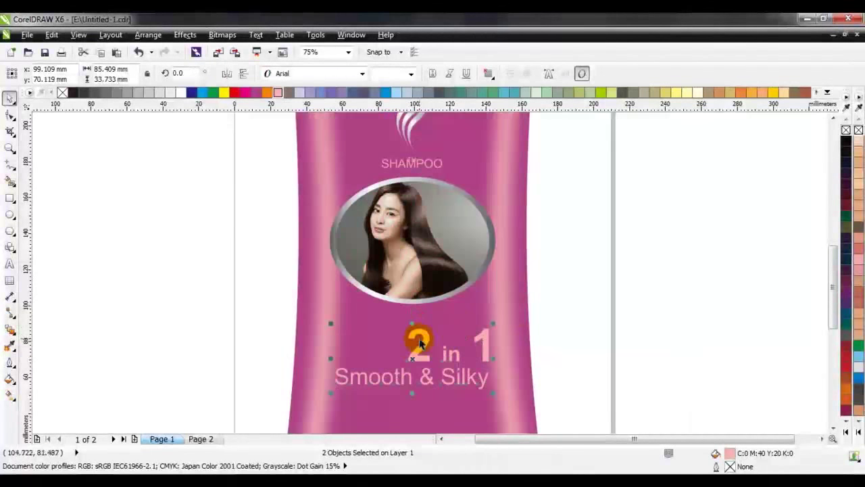
left_click(546, 308)
scroll(436, 309, "down", 1)
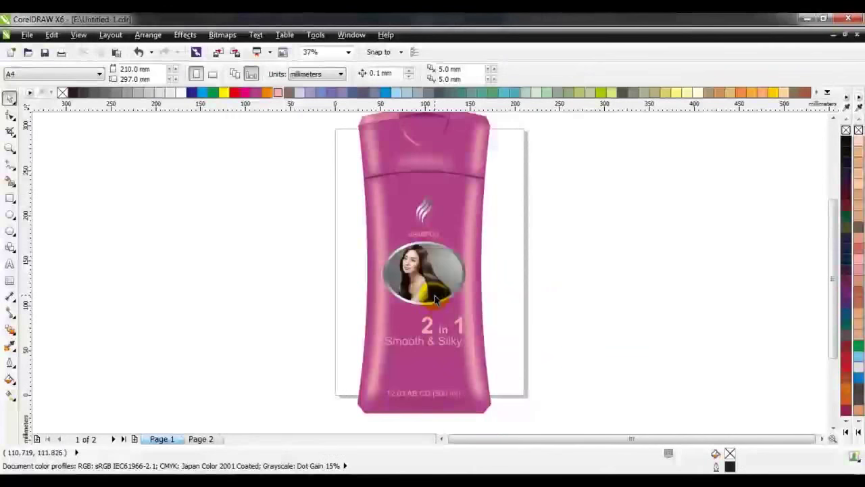
left_click_drag(512, 310, 415, 354)
scroll(419, 338, "up", 2)
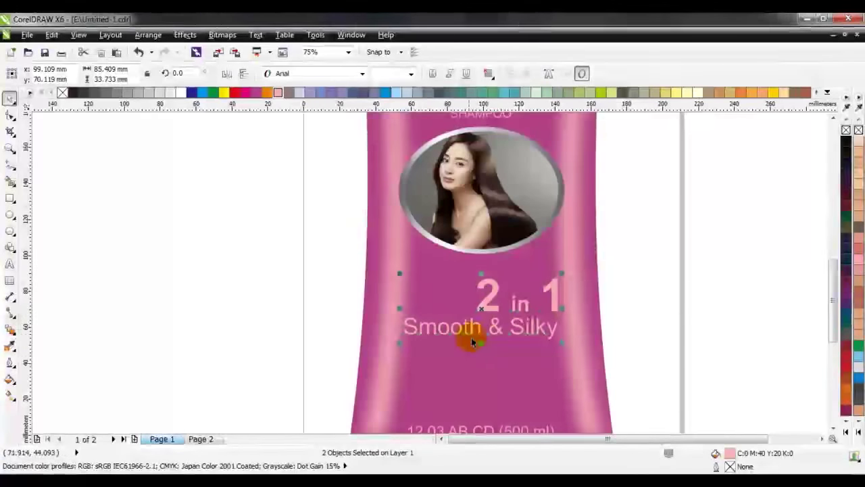
left_click_drag(486, 308, 484, 323)
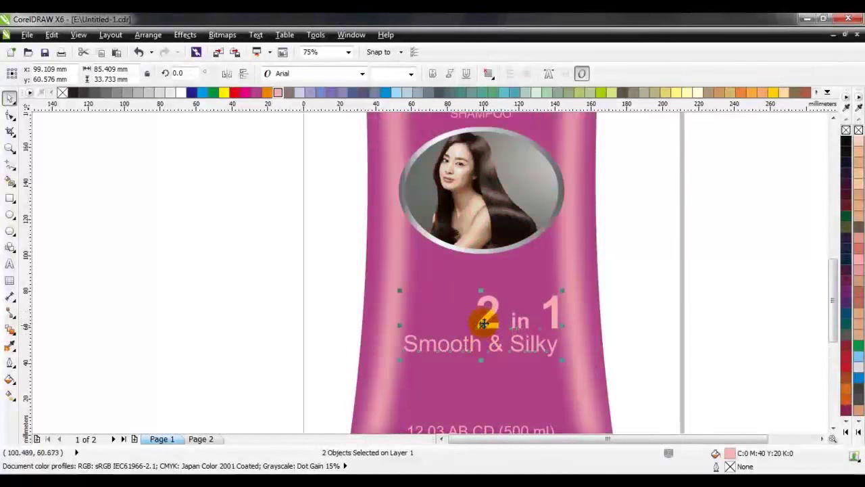
Move the framed photo straight down, leaving more room below the SHAMPOO text
left_click(485, 217)
left_click_drag(491, 157, 491, 180)
left_click(632, 179)
left_click(632, 184)
Move the TM text from the middle of SHAMPOO back to the upper right of its last letter
scroll(836, 118, "up", 5)
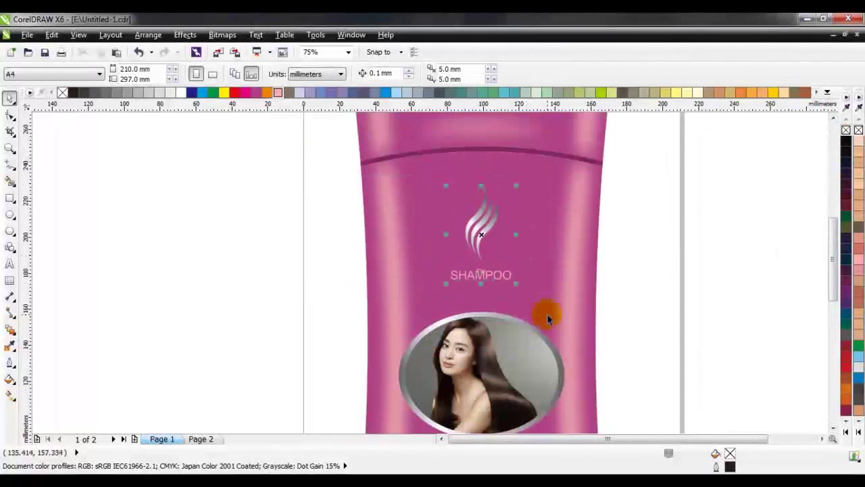
scroll(503, 269, "up", 2)
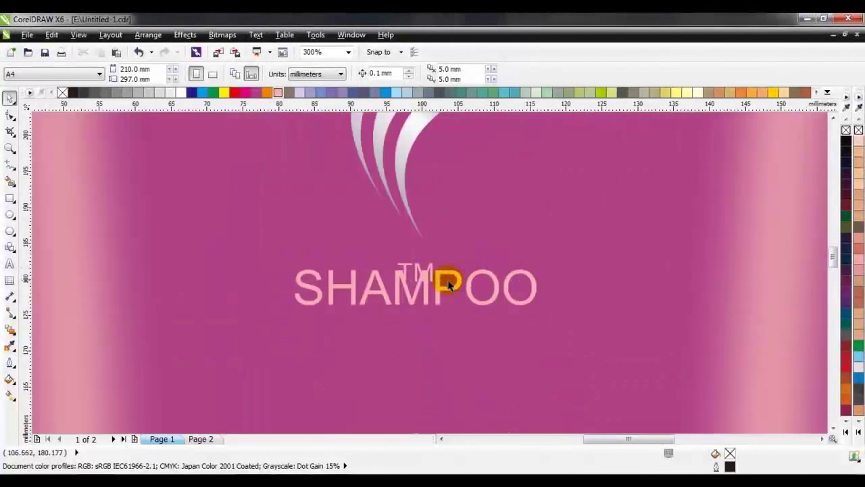
left_click(403, 265)
left_click_drag(404, 265, 546, 273)
scroll(545, 273, "down", 4)
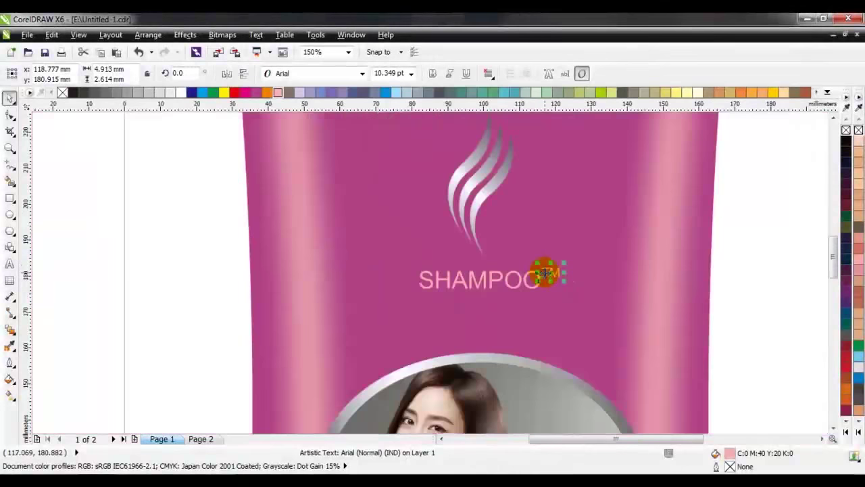
Enlarge the wave logo, SHAMPOO and TM texts together proportionally about their common centre
left_click_drag(675, 163, 440, 296)
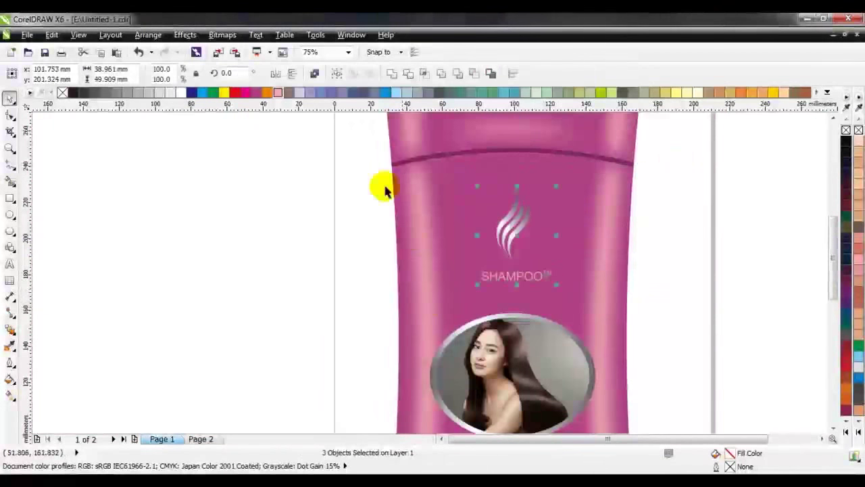
left_click_drag(558, 284, 571, 299)
left_click(618, 277)
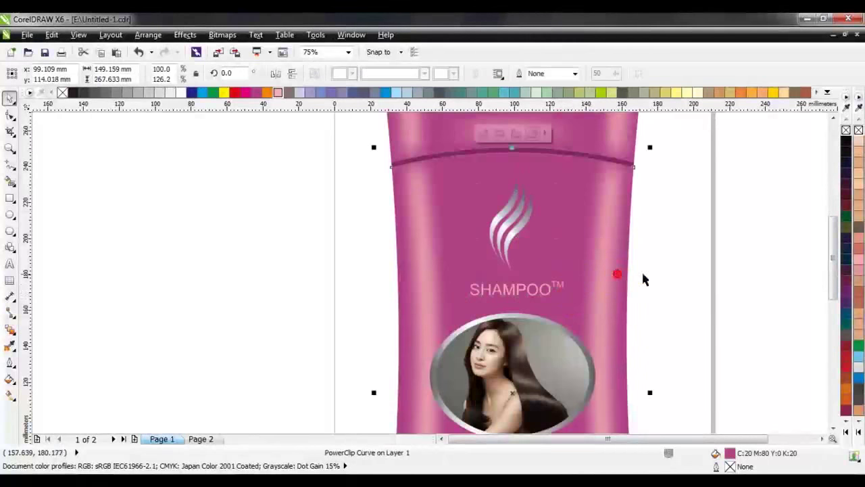
left_click(666, 276)
Shift the framed photo down slightly, closer to the 2 in 1 text
scroll(595, 289, "down", 4)
scroll(588, 325, "up", 2)
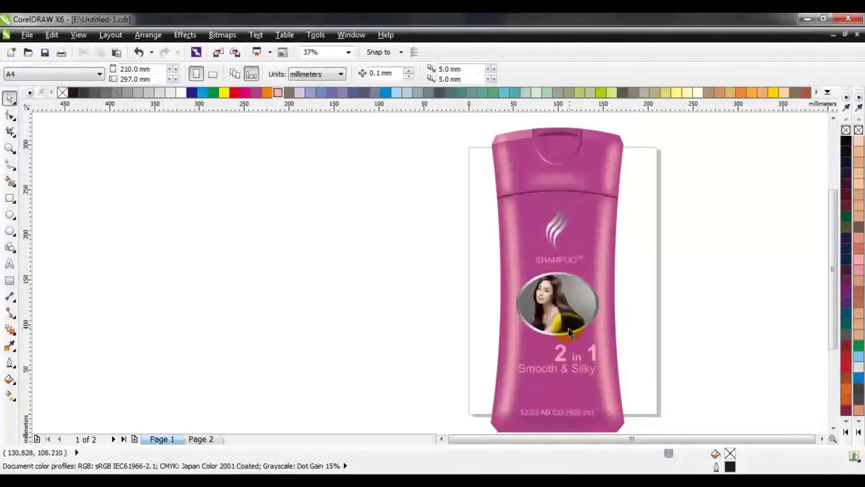
left_click(562, 299)
left_click_drag(562, 296, 562, 299)
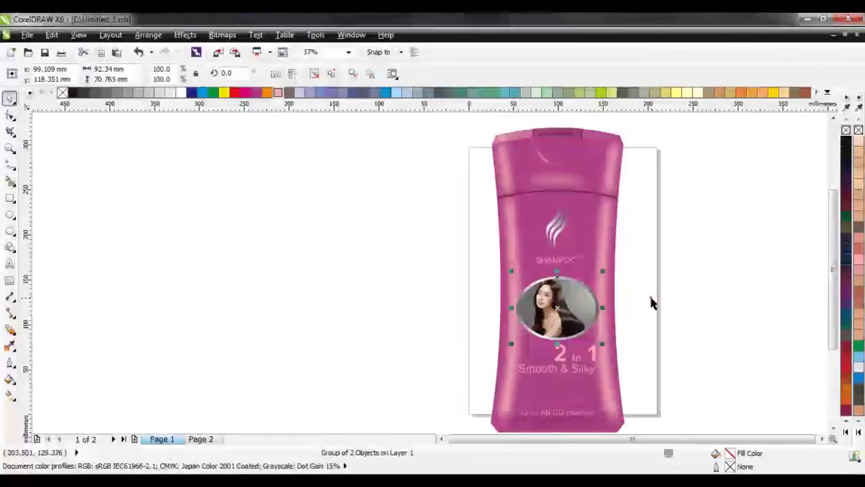